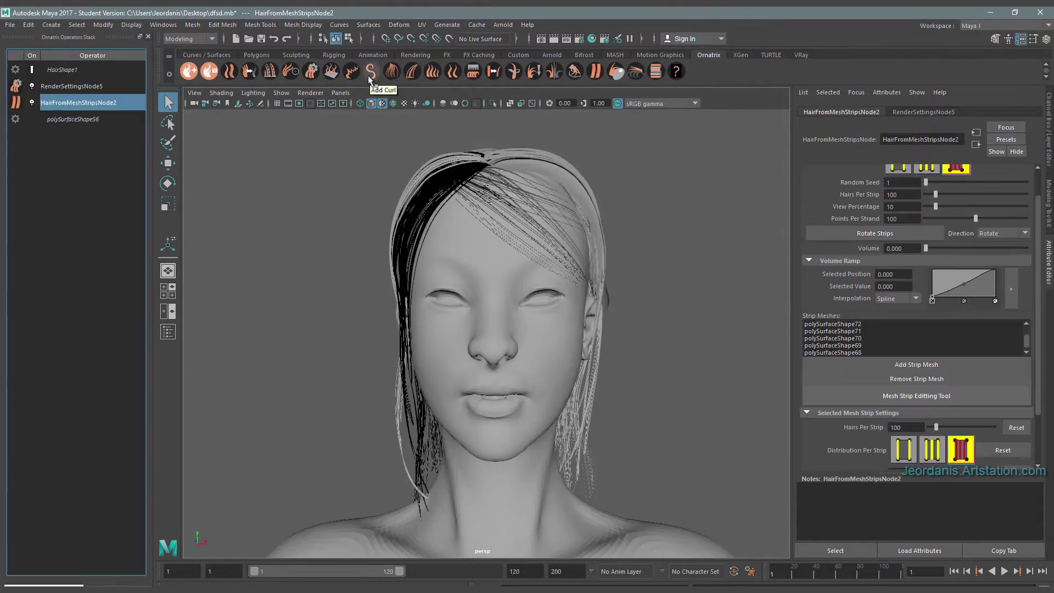
Enable Is Length Dependent on the curl operator so curl scales with strand length
click(906, 213)
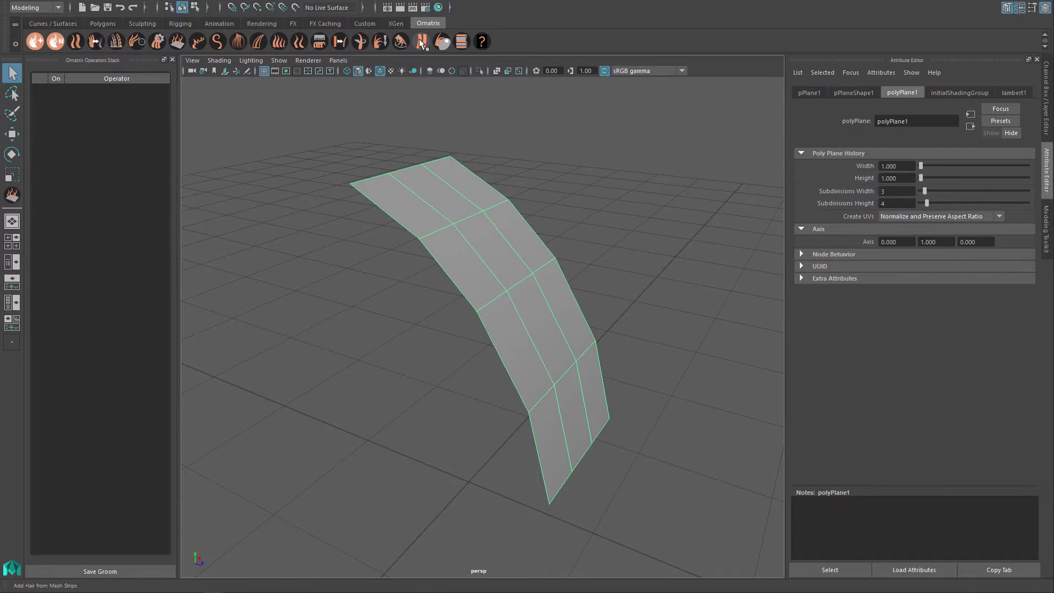
Generate HairShape1 strips from the bent plane with Hair from Mesh Strips, then inspect them
click(419, 39)
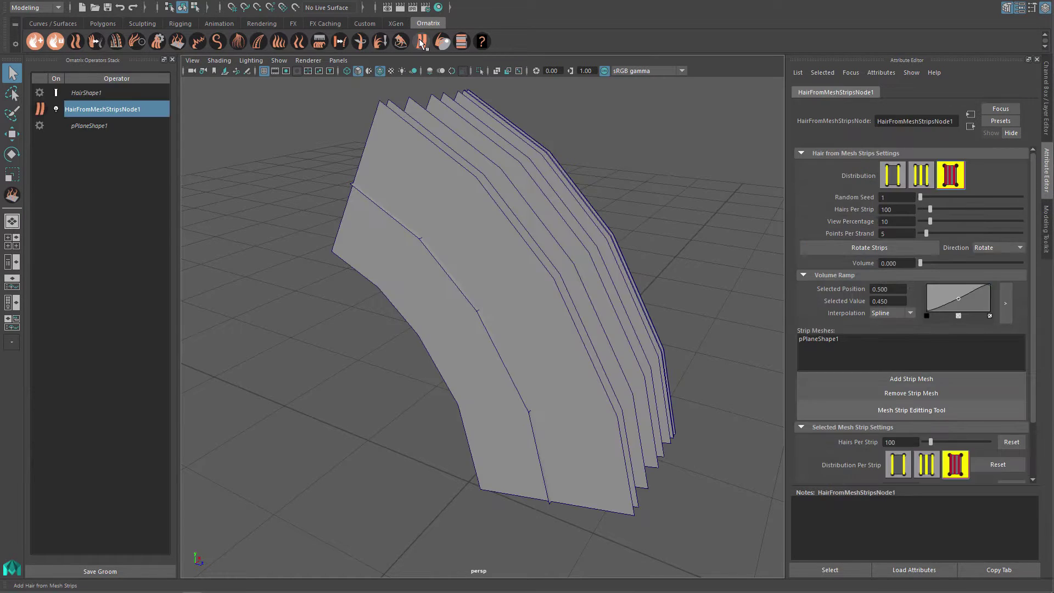
alt+drag(485, 213, 487, 282)
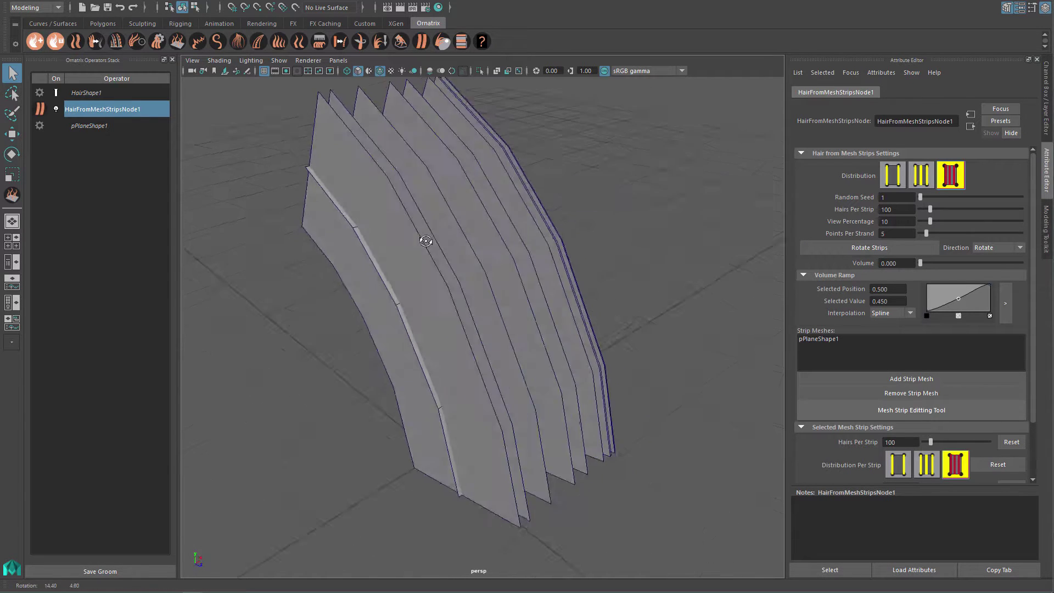
click(113, 115)
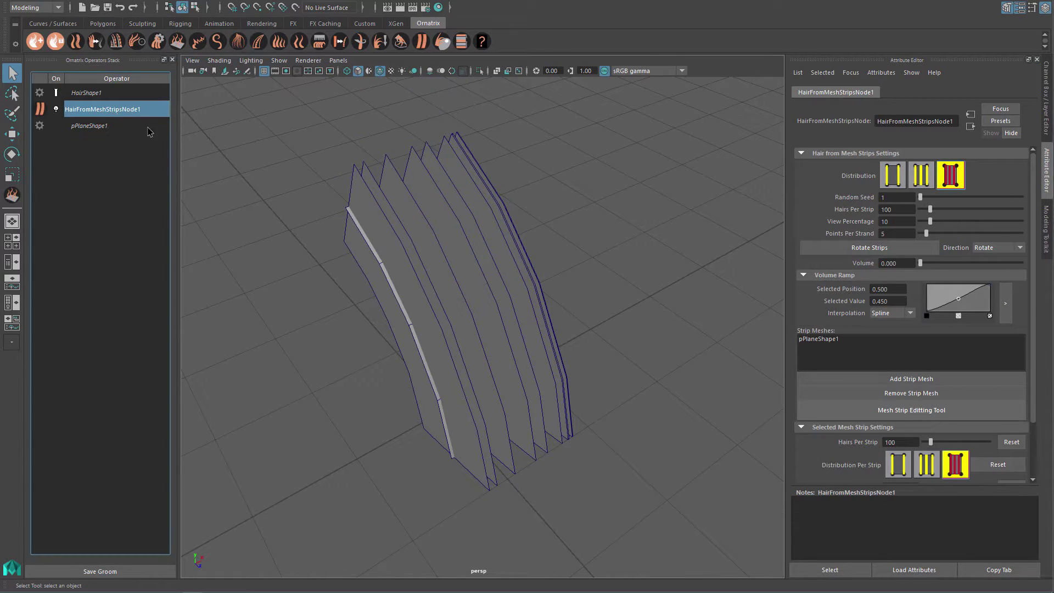
alt+drag(446, 241, 542, 266)
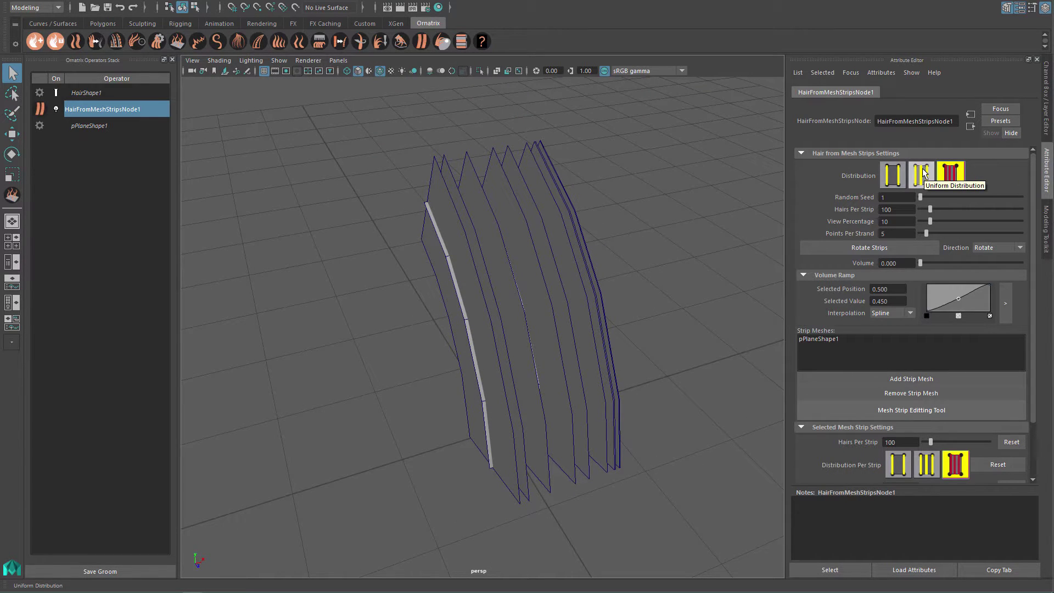
Compare the strip distribution modes, keep Uniform, and set Hairs Per Strip to 50
click(891, 173)
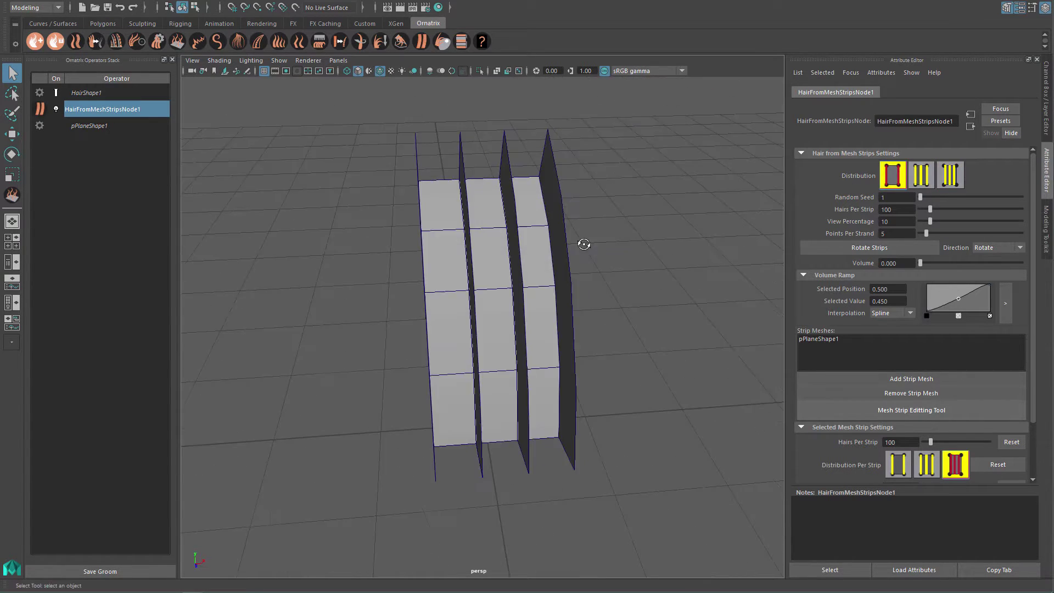
click(921, 174)
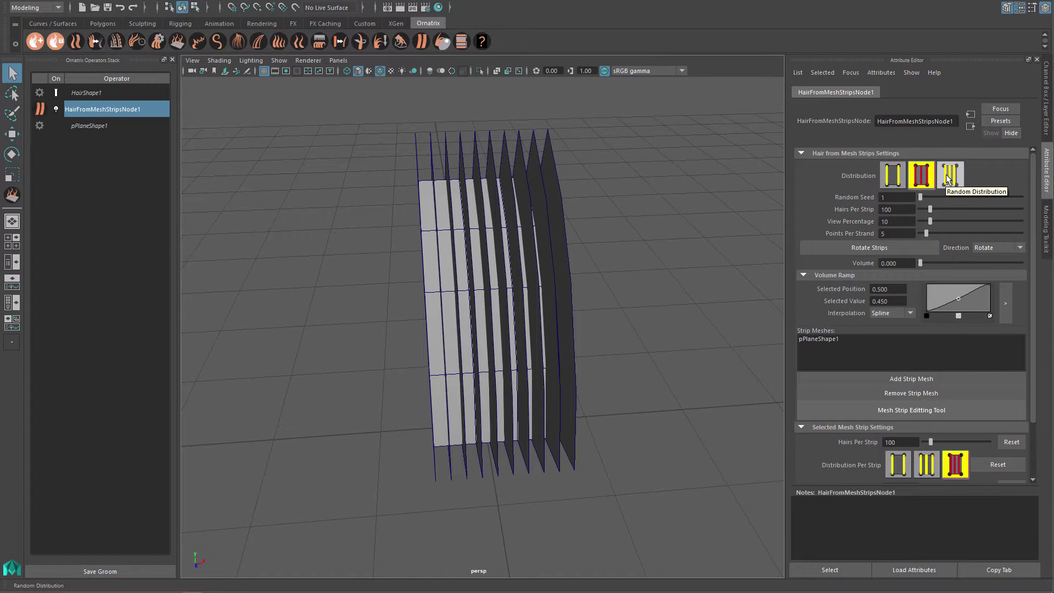
click(946, 177)
drag(928, 209, 930, 209)
click(921, 175)
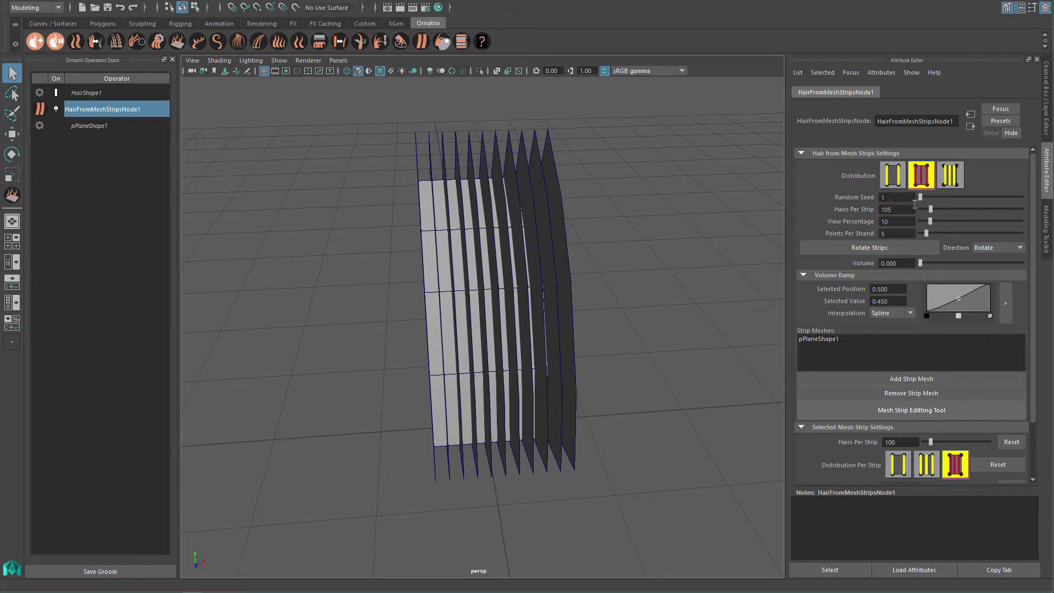
text(50)
key(Return)
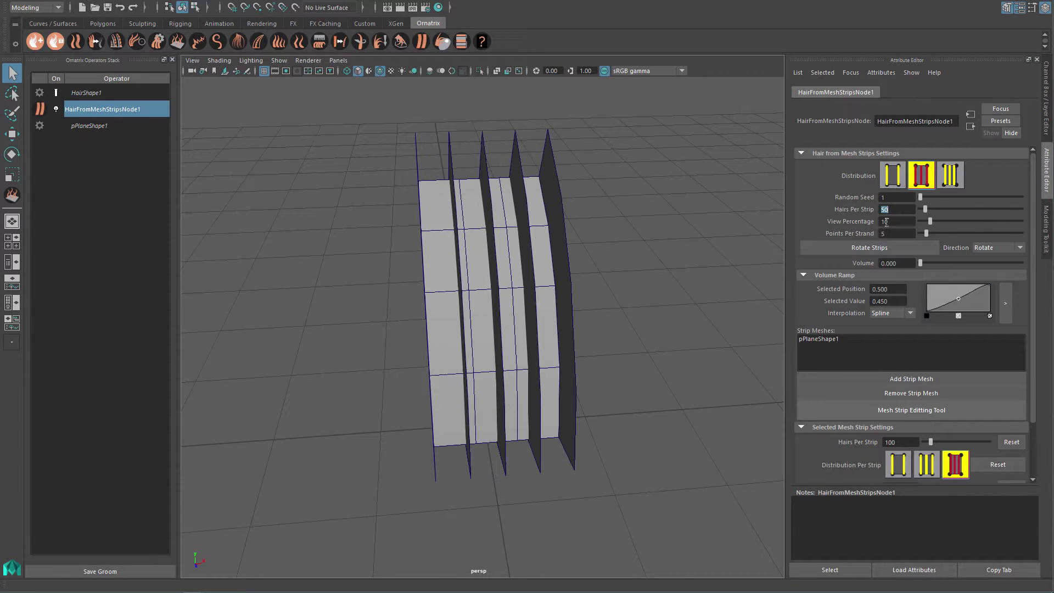
mouse_move(929, 222)
mouse_down()
mouse_move(1030, 225)
mouse_move(929, 222)
mouse_up()
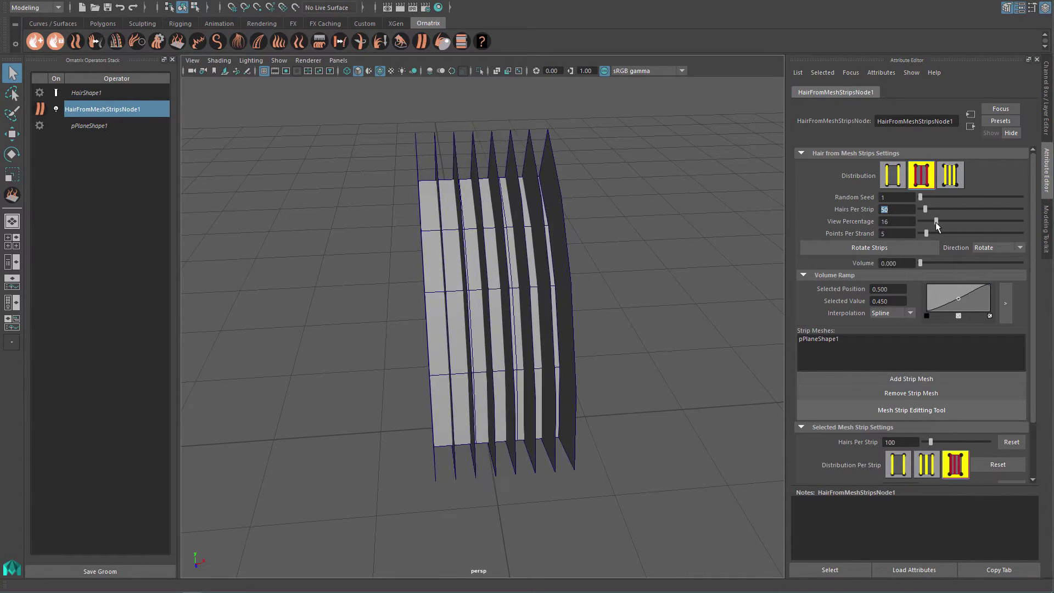
alt+drag(631, 225, 487, 220)
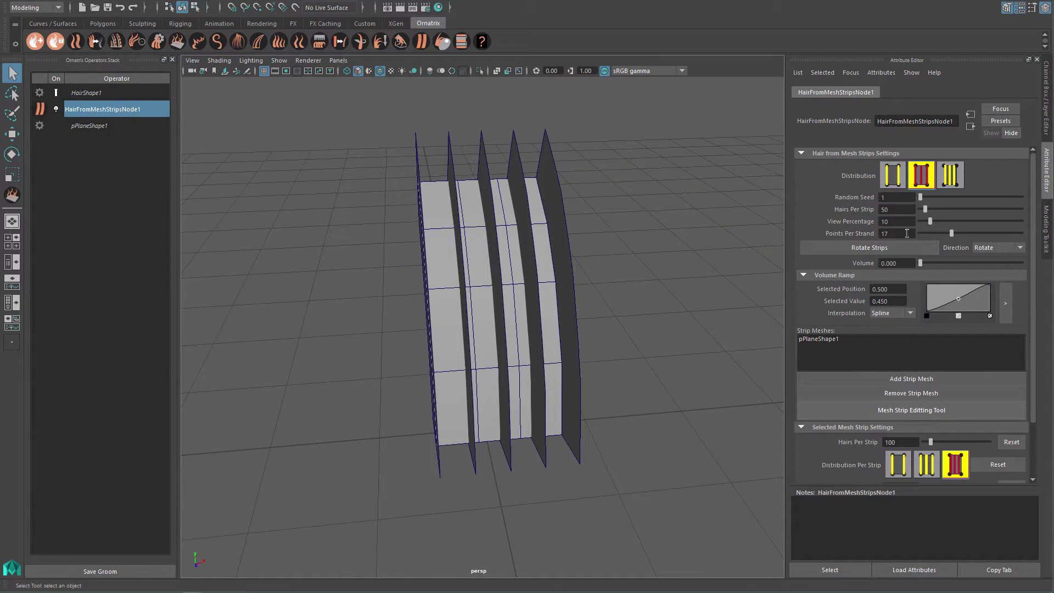
mouse_move(688, 272)
alt+mouse_down()
mouse_move(642, 264)
mouse_move(628, 272)
mouse_move(645, 270)
alt+mouse_up()
Switch the plane to edge mode and select its bottom edge
right_click(491, 282)
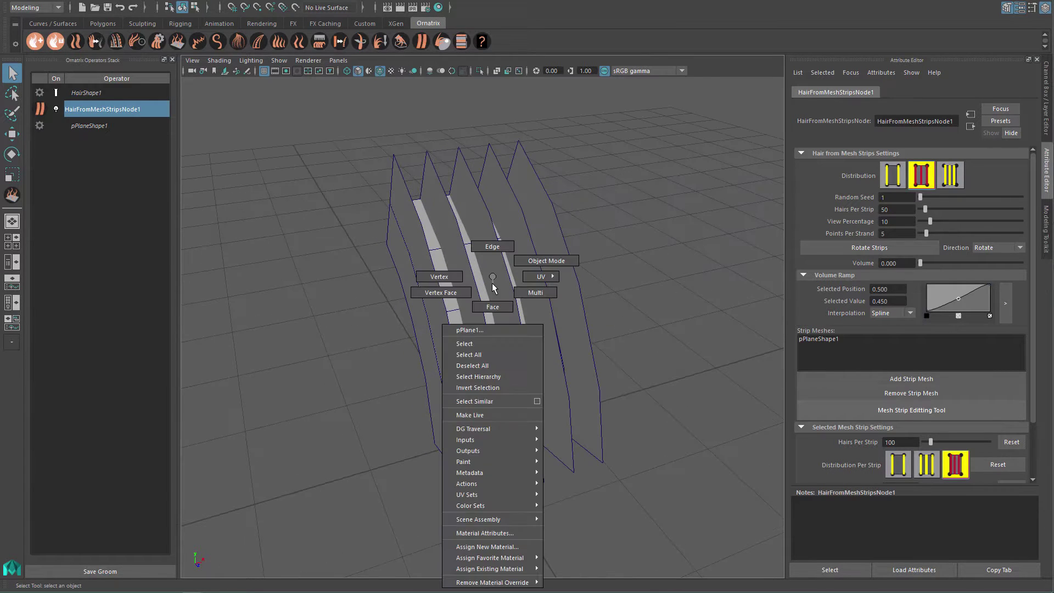
click(492, 249)
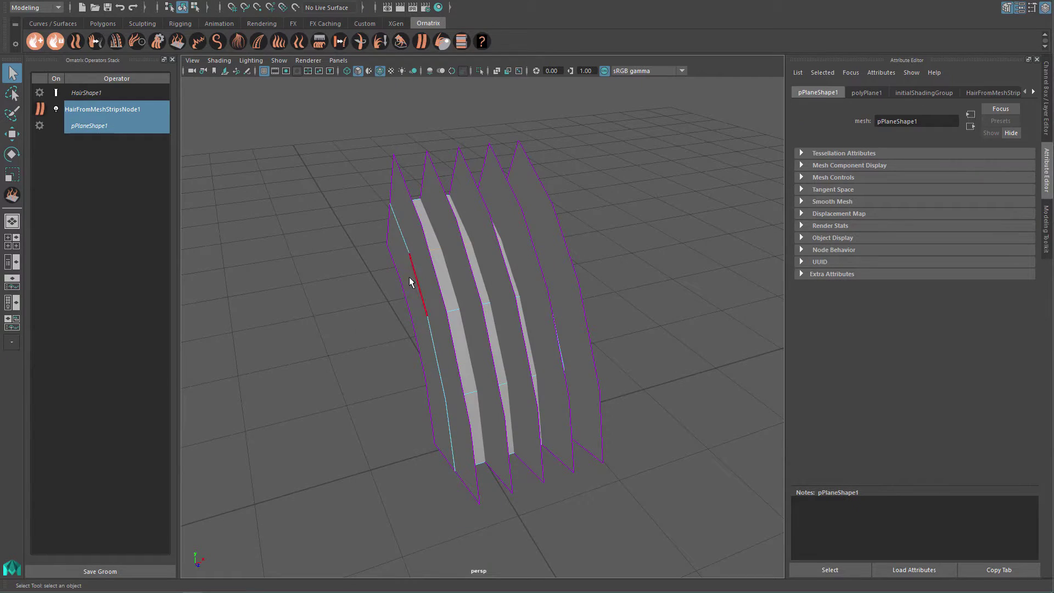
mouse_move(411, 277)
alt+mouse_down()
mouse_move(418, 287)
mouse_move(492, 277)
mouse_move(576, 287)
mouse_move(416, 271)
mouse_move(481, 387)
mouse_move(472, 361)
alt+mouse_up()
click(469, 439)
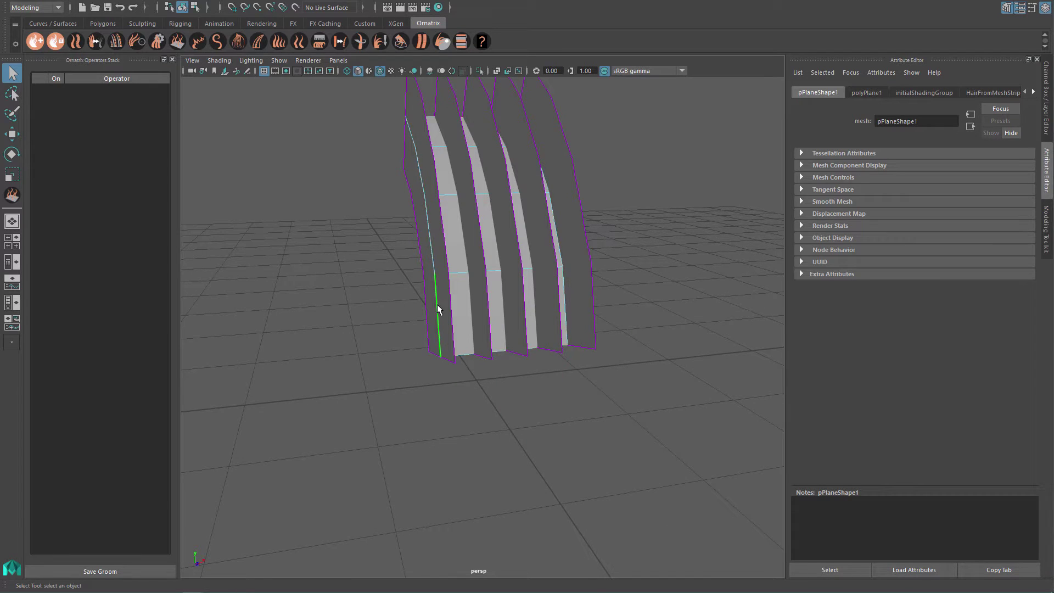
mouse_move(437, 304)
alt+mouse_down()
mouse_move(455, 334)
mouse_move(444, 372)
mouse_move(496, 348)
mouse_move(490, 323)
alt+mouse_up()
key(w)
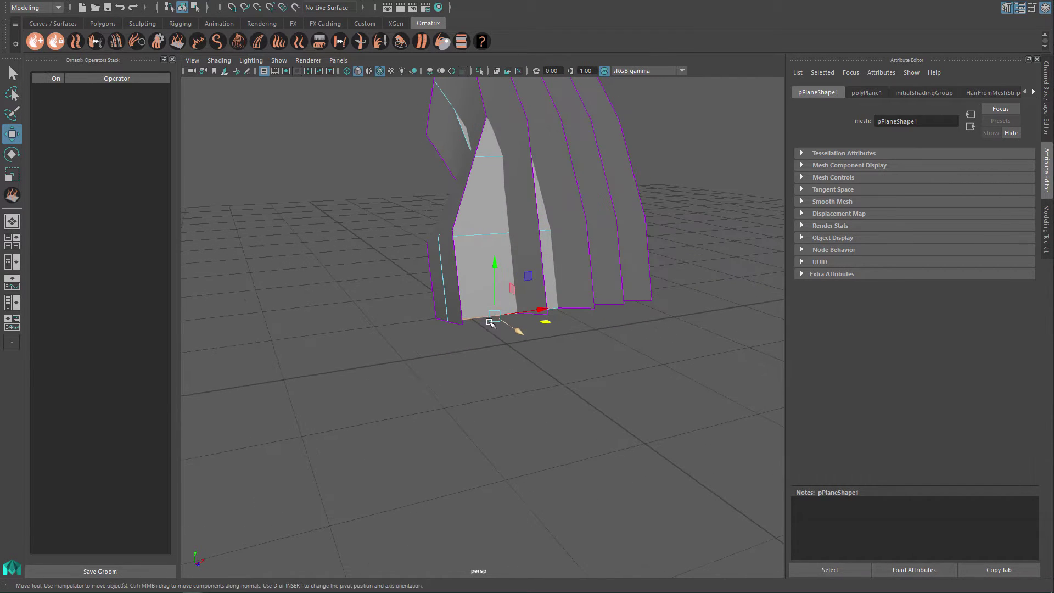
Extrude the bottom edge downward and return the plane to object mode
shift+right_click(489, 316)
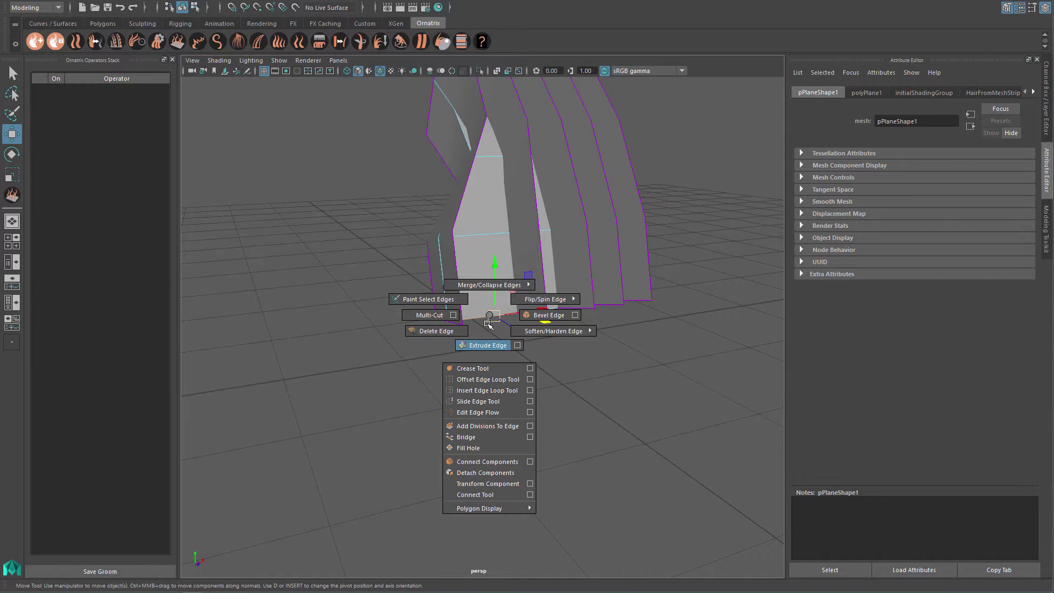
click(485, 345)
mouse_move(499, 351)
alt+mouse_down()
mouse_move(483, 330)
mouse_move(450, 384)
mouse_move(482, 361)
alt+mouse_up()
key(q)
right_drag(493, 284, 543, 260)
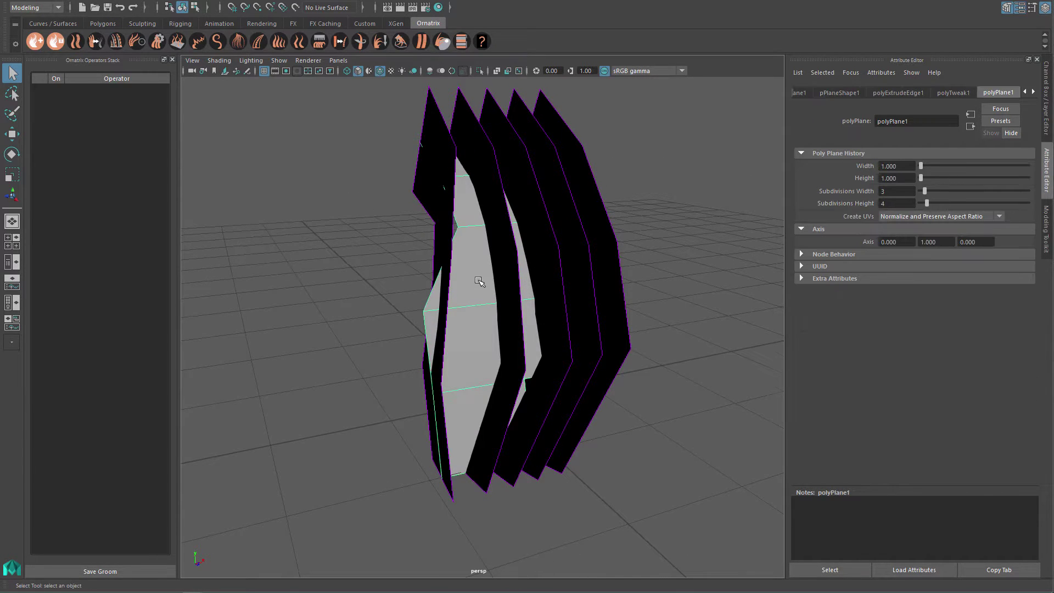
mouse_move(547, 257)
alt+mouse_down()
mouse_move(470, 294)
mouse_move(393, 292)
mouse_move(400, 325)
mouse_move(357, 313)
mouse_move(378, 316)
alt+mouse_up()
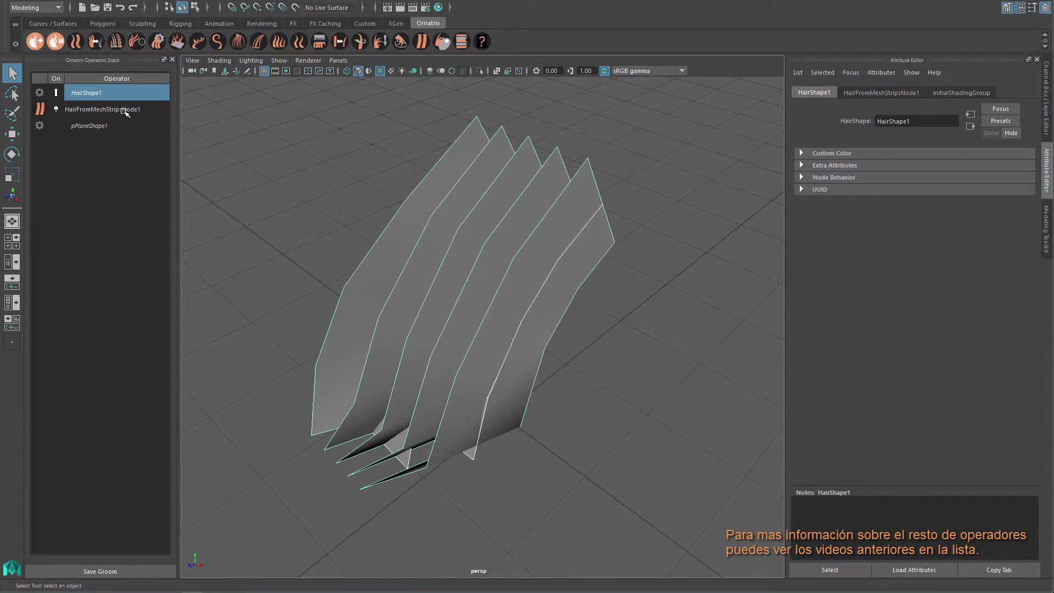
Add a Render Settings operator to the strip hair and reshape its radius ramp end point
click(127, 110)
click(158, 42)
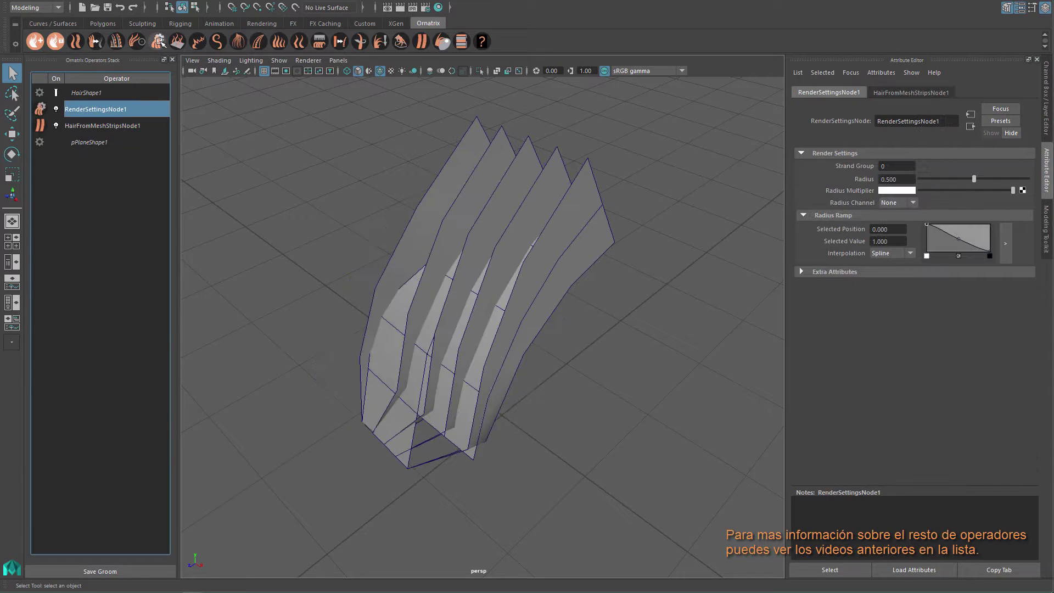
mouse_move(489, 198)
alt+mouse_down()
mouse_move(526, 224)
mouse_move(531, 207)
mouse_move(536, 216)
mouse_move(547, 207)
alt+mouse_up()
mouse_move(989, 252)
mouse_down()
mouse_move(950, 233)
mouse_move(989, 247)
mouse_up()
alt+drag(402, 83, 228, 93)
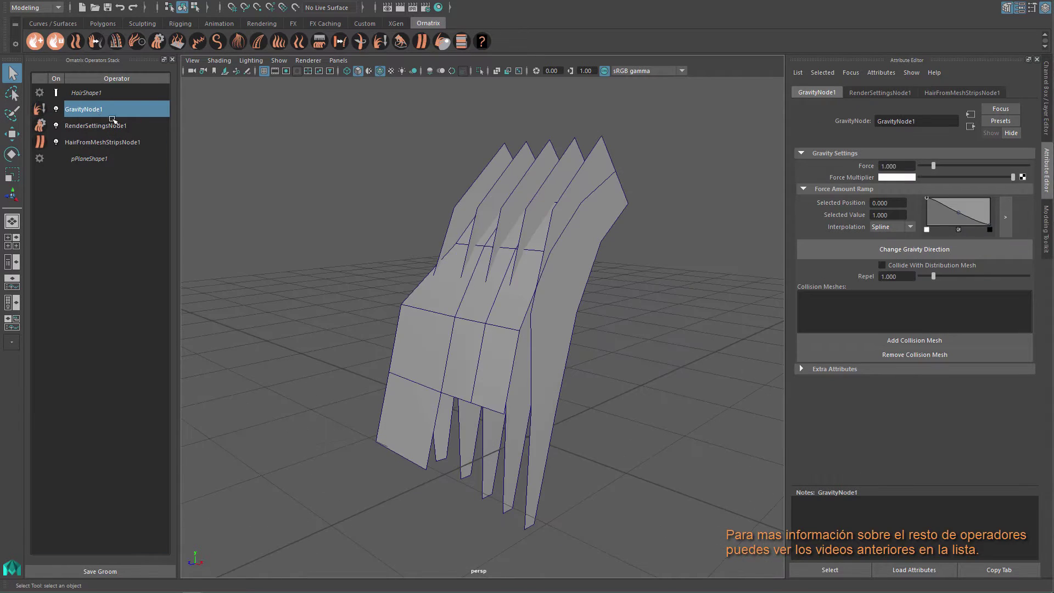
Test a Rotate operator's Global Angle, then delete RotateNode1 from the stack
click(228, 94)
click(102, 126)
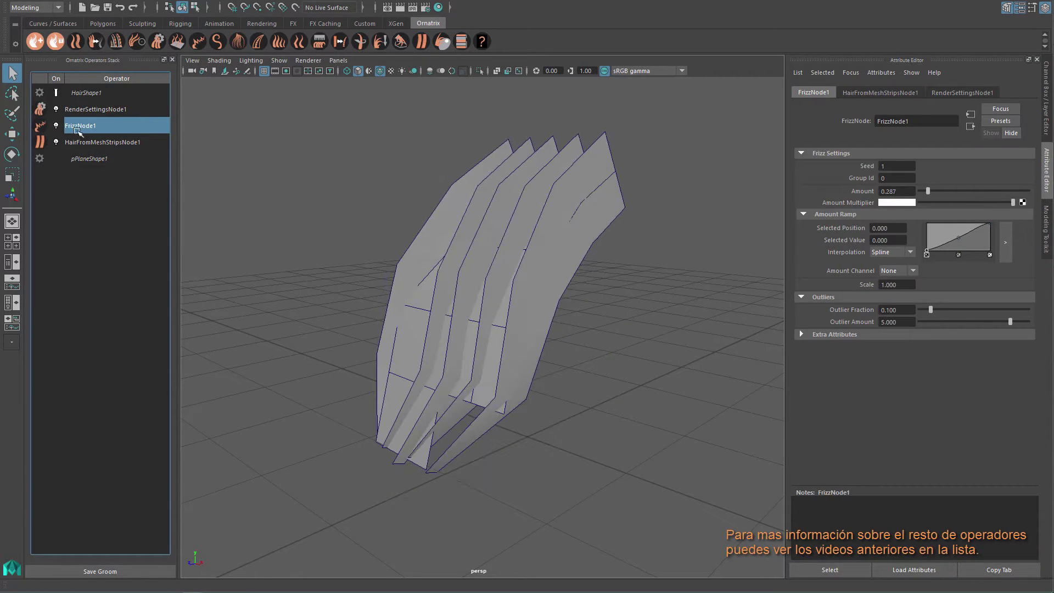
click(316, 240)
click(360, 42)
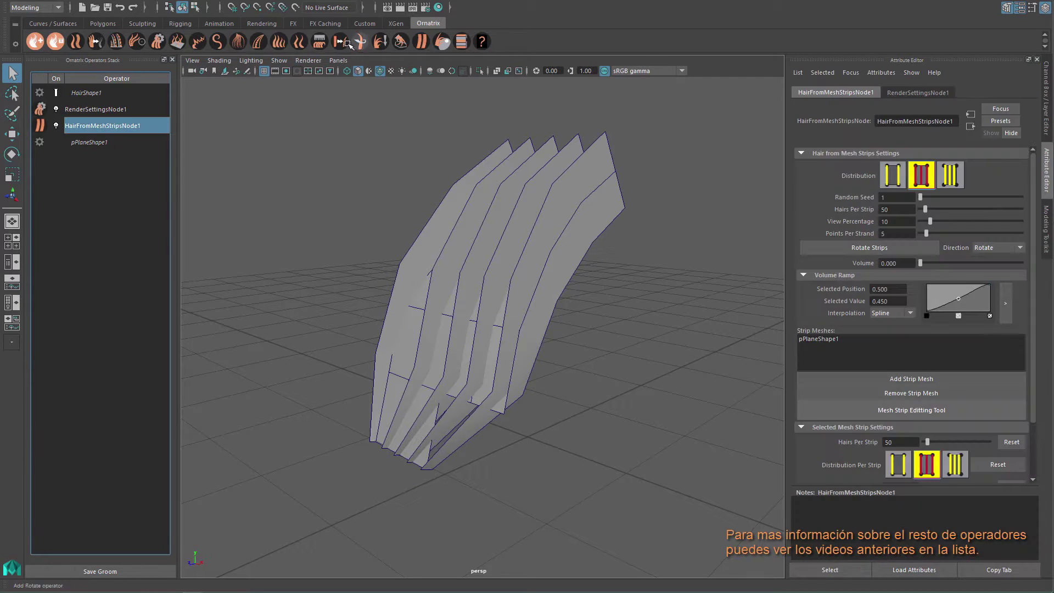
drag(974, 201, 969, 202)
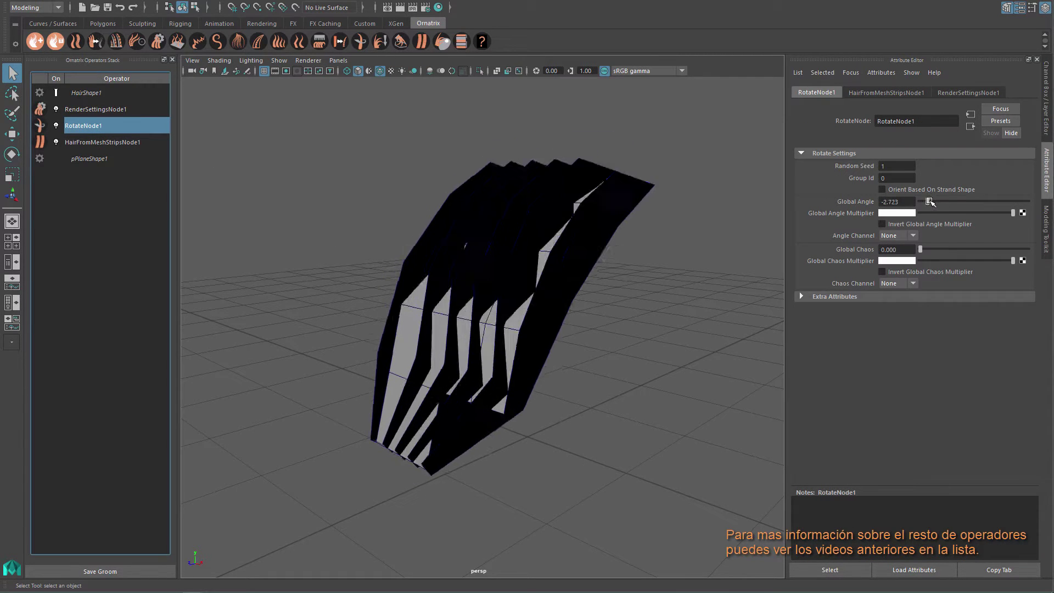
right_click(83, 125)
click(103, 153)
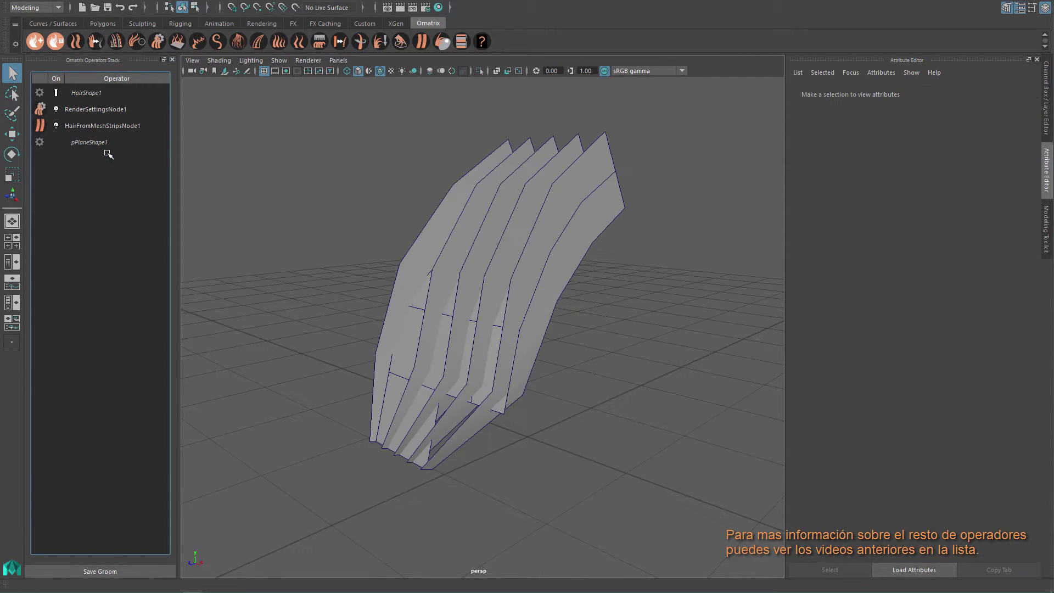
click(504, 283)
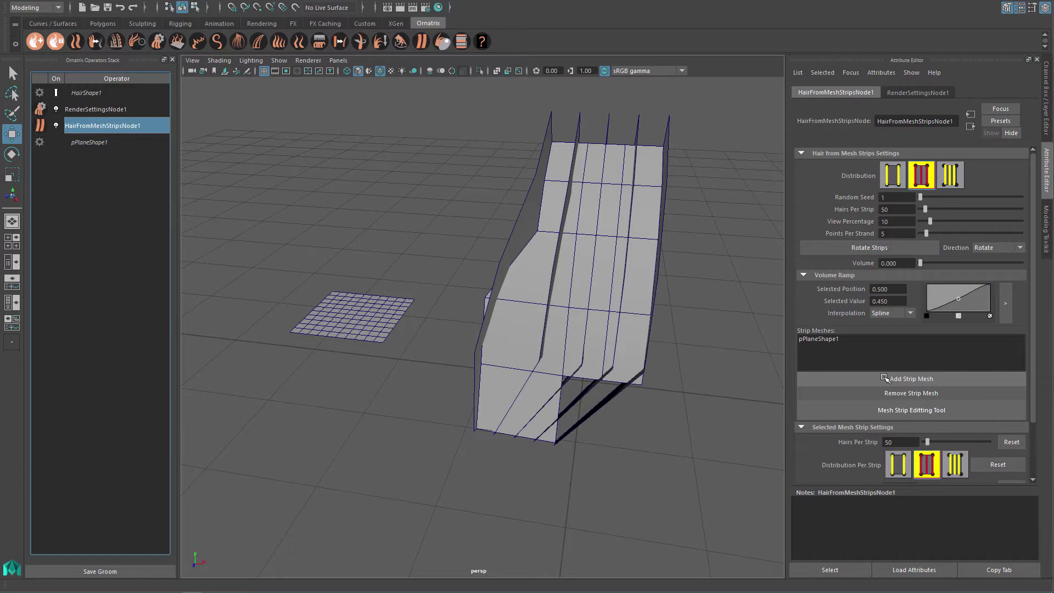
Add the small plane pPlaneShape2 as a second strip mesh, keeping View Percentage at 10
click(885, 378)
click(364, 318)
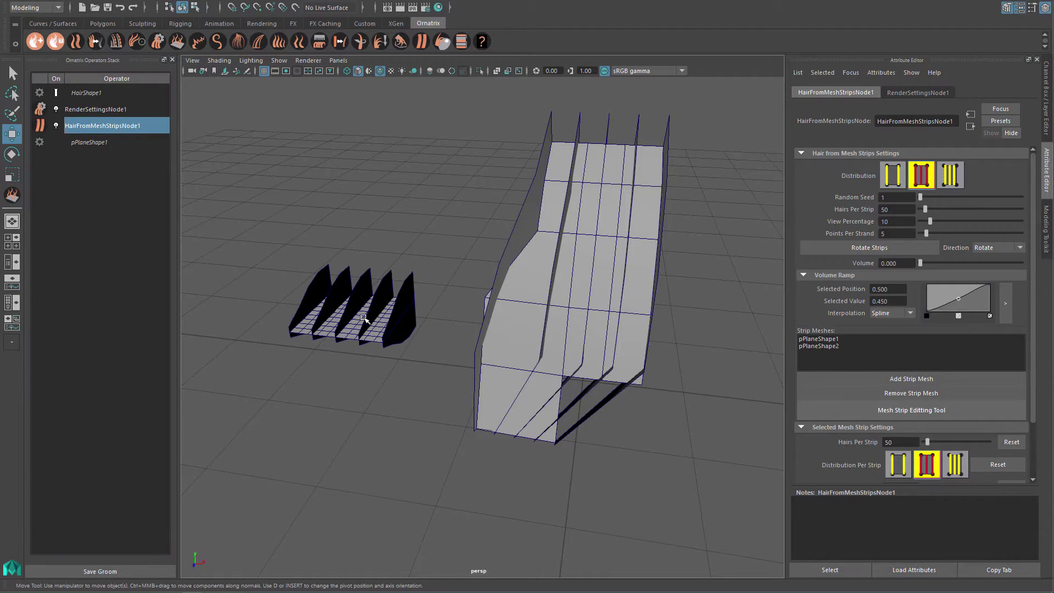
alt+drag(384, 309, 451, 315)
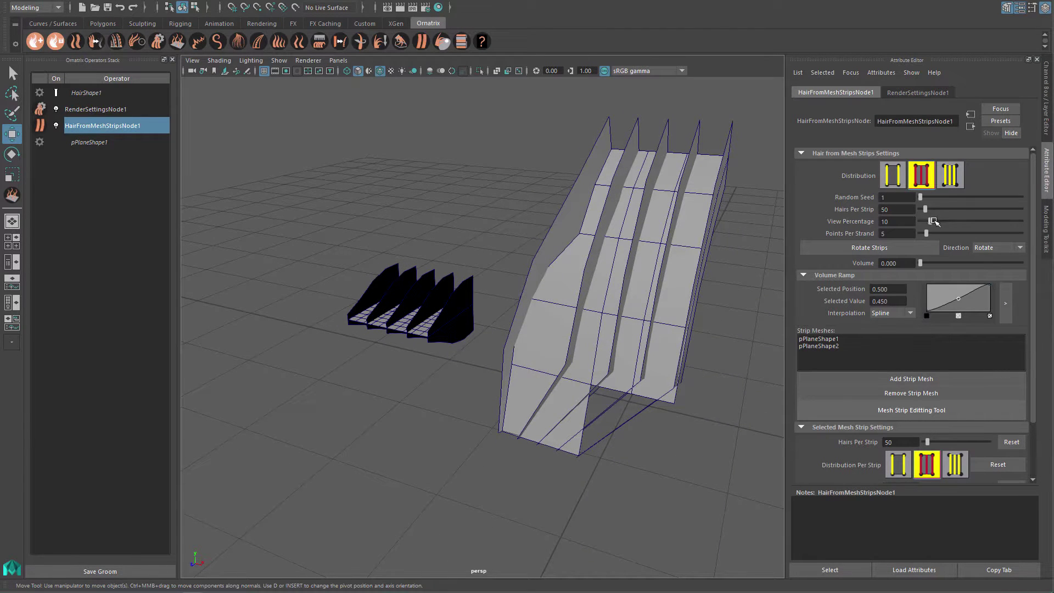
drag(933, 220, 932, 221)
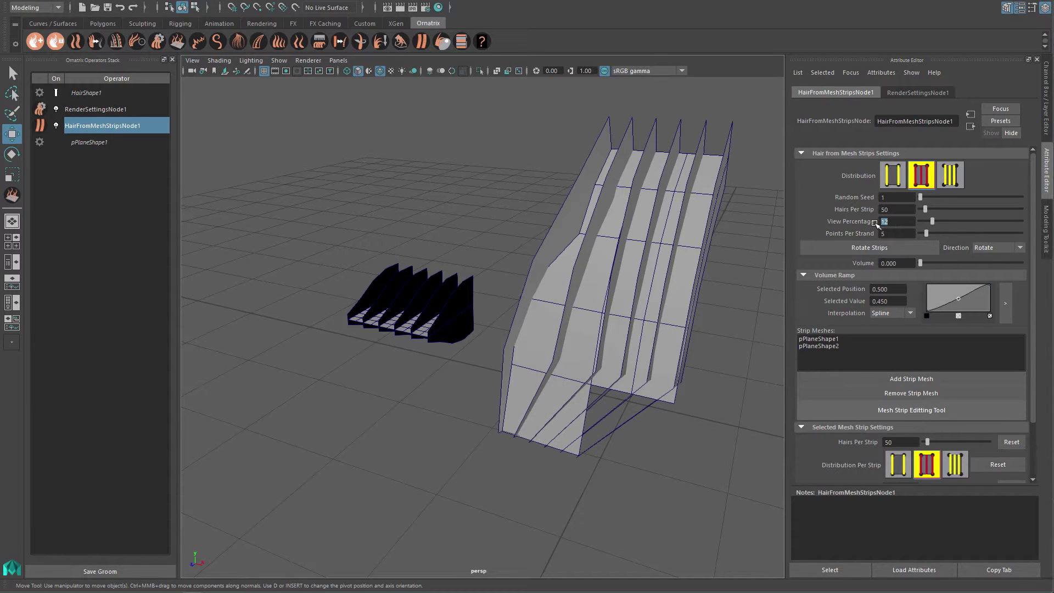
key(Return)
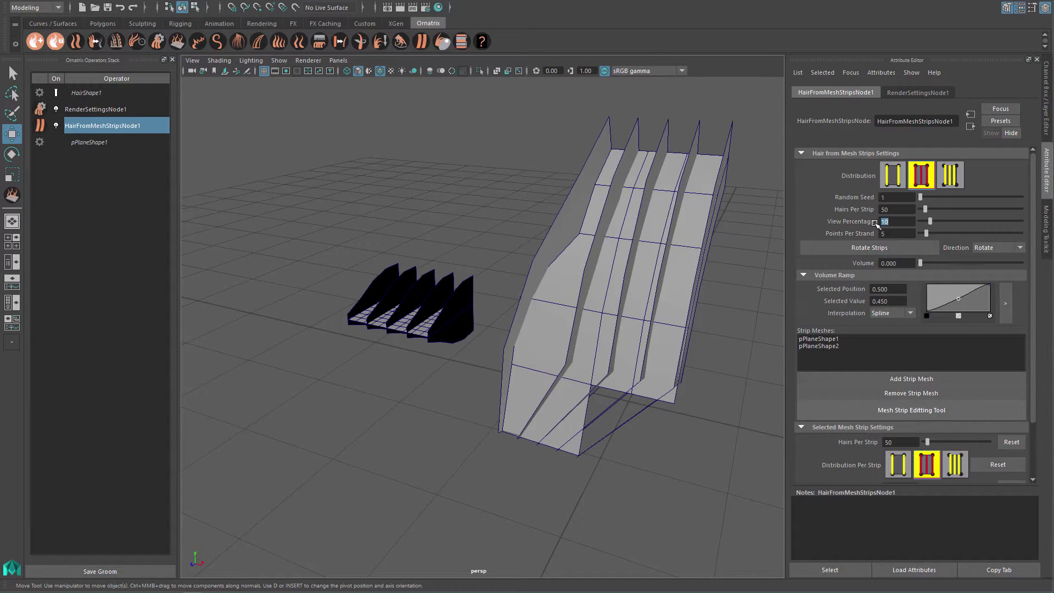
Pick pPlaneShape1 in the Strip Meshes list
alt+middle_drag(638, 267, 618, 265)
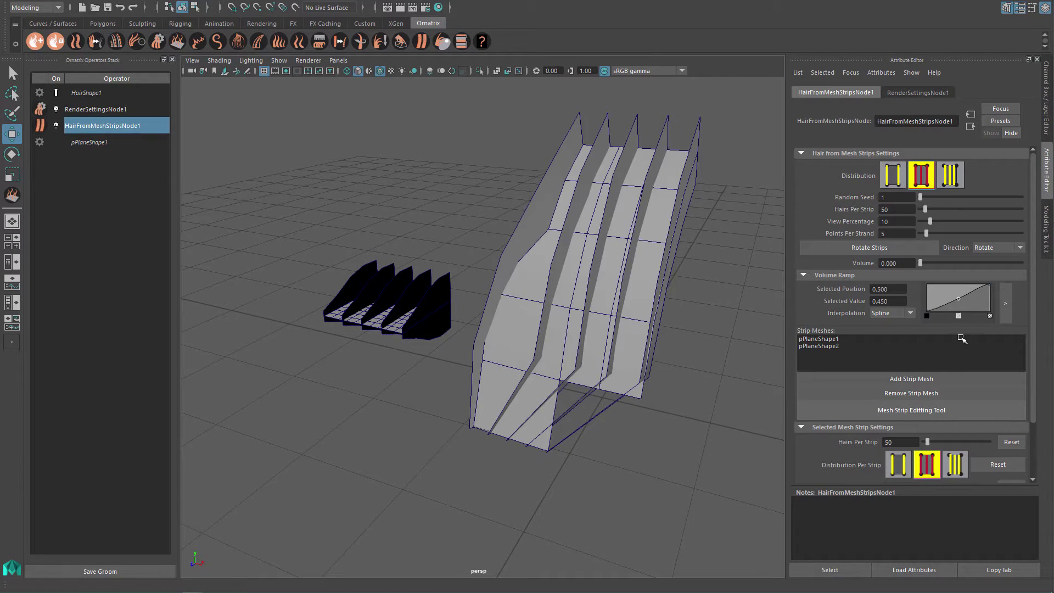
drag(1035, 306, 1044, 374)
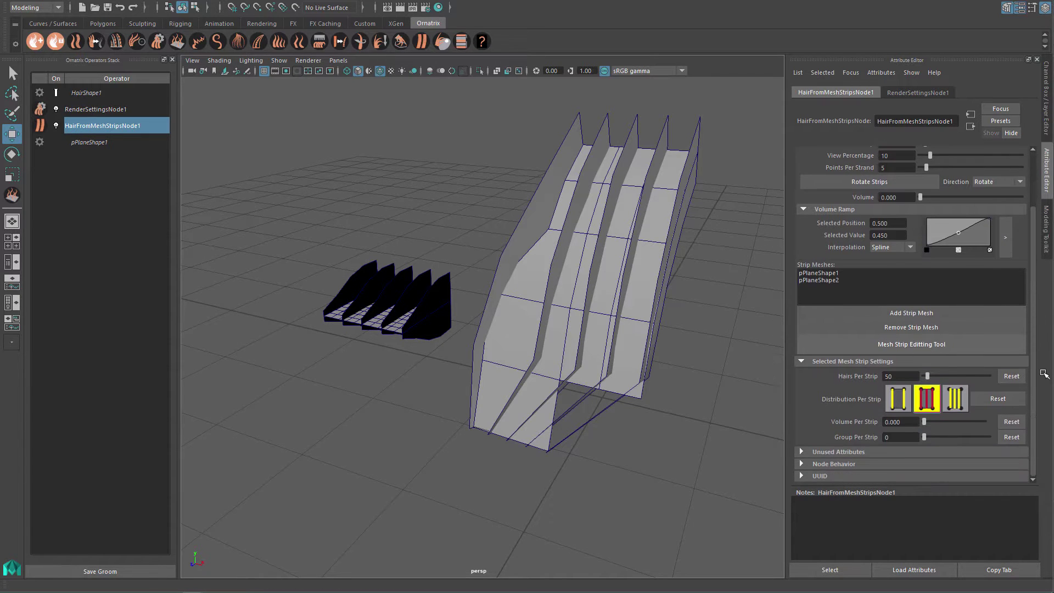
click(833, 272)
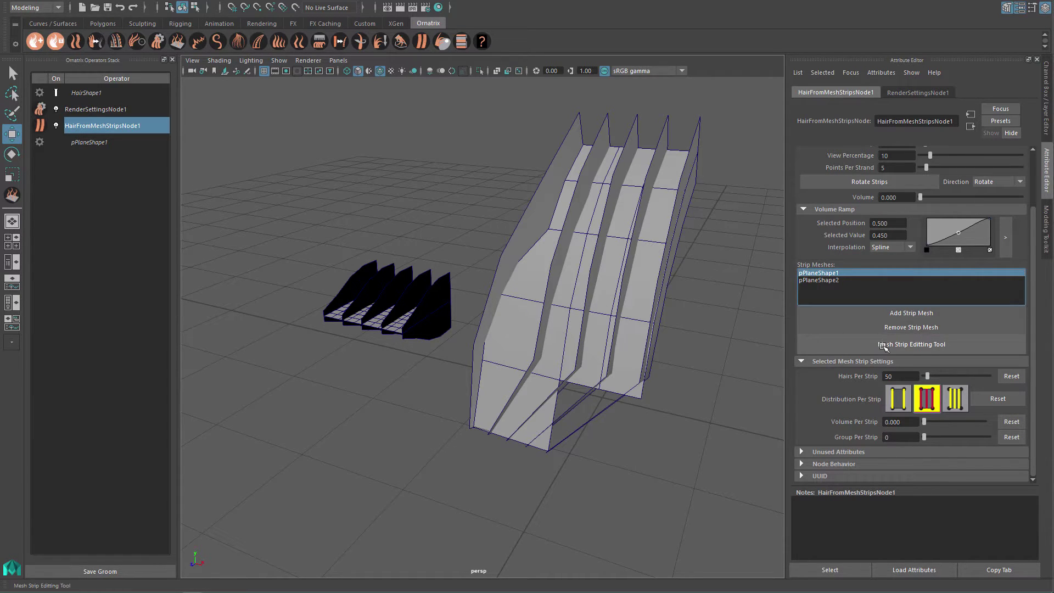
Select one strip with the Mesh Strip Editing Tool and rotate its hairs three times
click(883, 346)
alt+drag(729, 312, 605, 185)
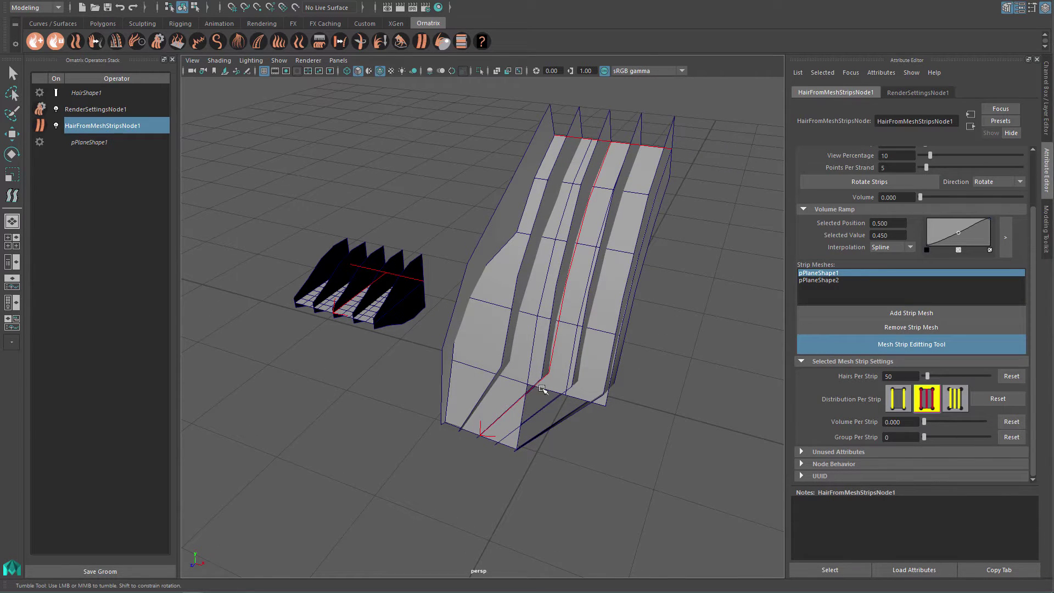
mouse_move(354, 285)
alt+mouse_down()
mouse_move(388, 226)
mouse_move(648, 280)
mouse_move(705, 312)
alt+mouse_up()
click(581, 278)
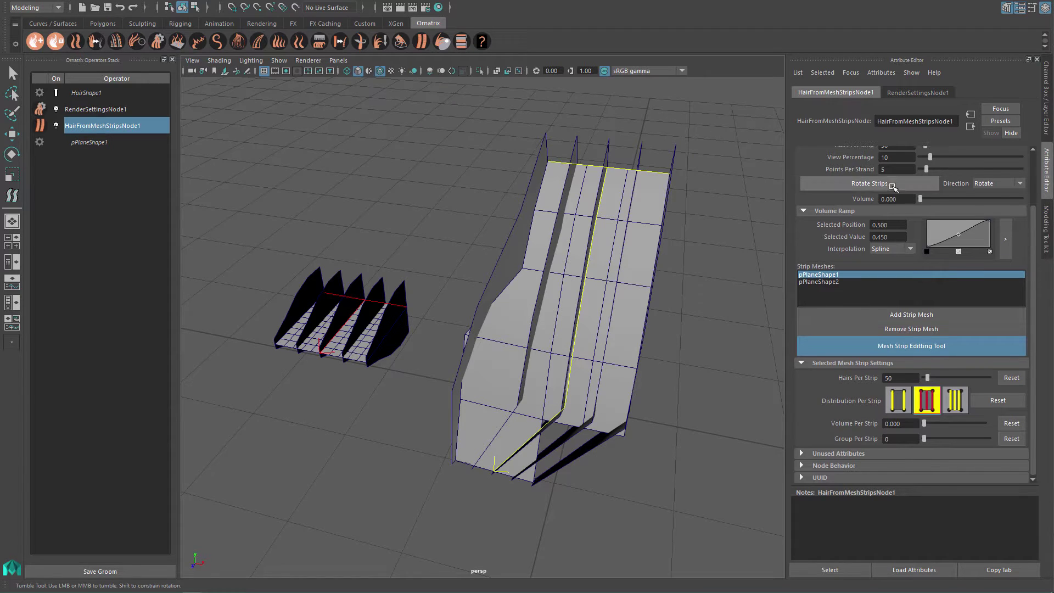
drag(1035, 241, 1031, 189)
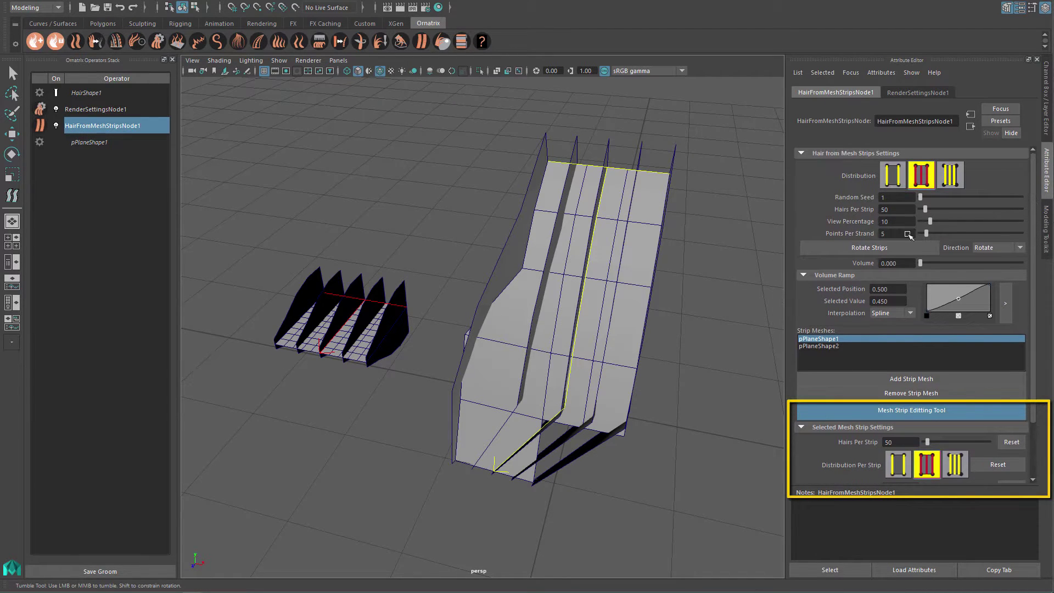
click(871, 248)
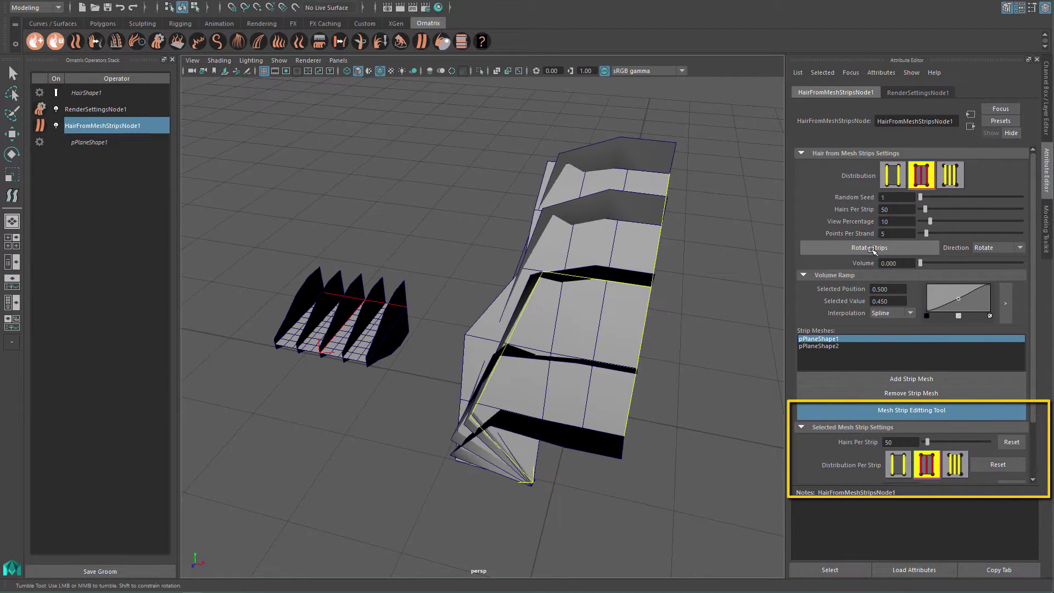
click(871, 248)
click(871, 248)
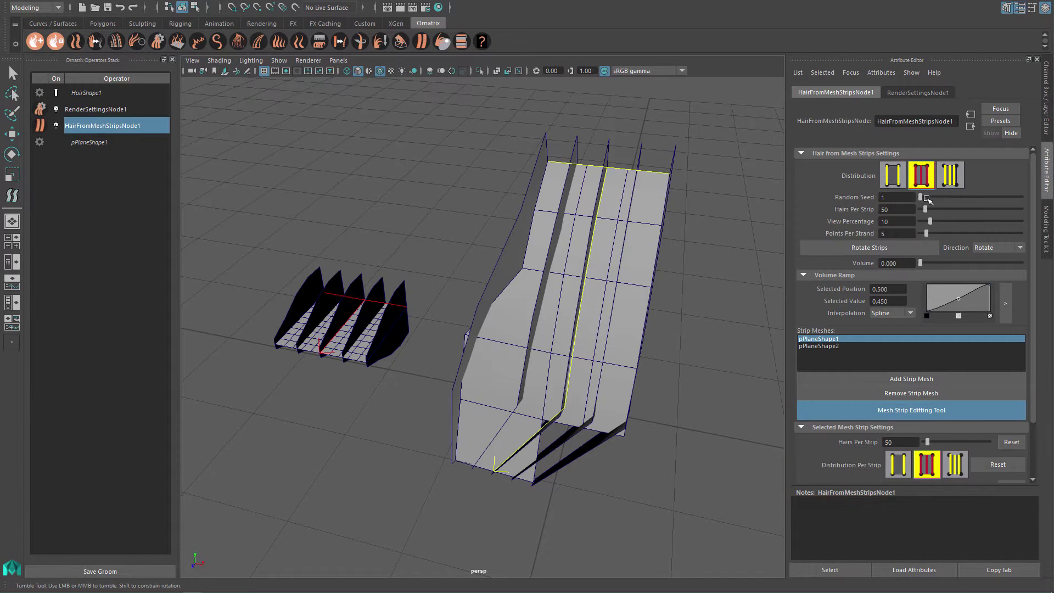
Raise that strip's hair count to 129 and beyond, then reset it to 50
scroll(933, 329, down, 3)
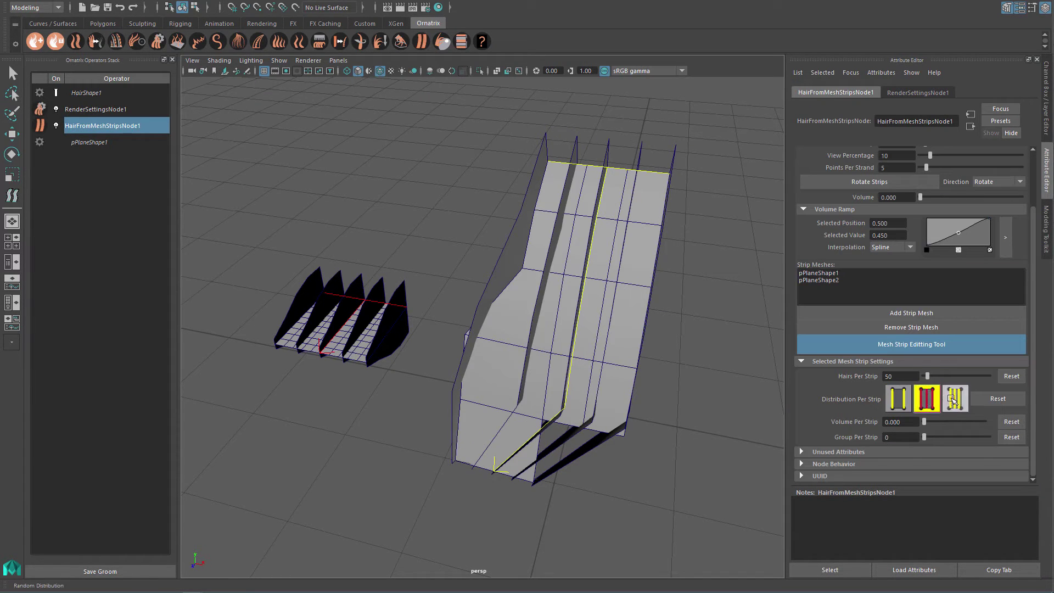
drag(930, 376, 932, 376)
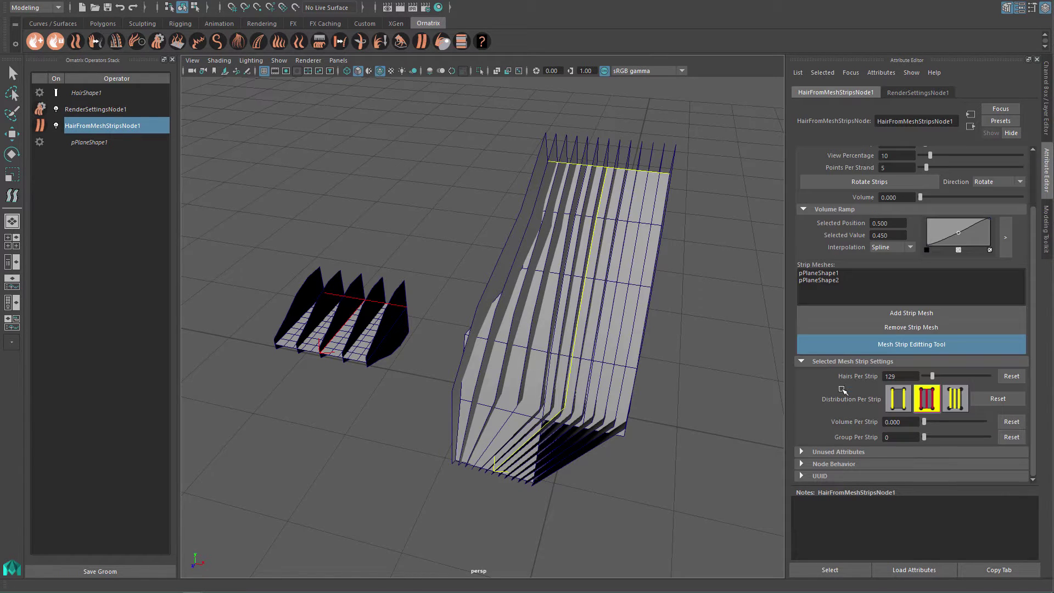
drag(930, 377, 933, 376)
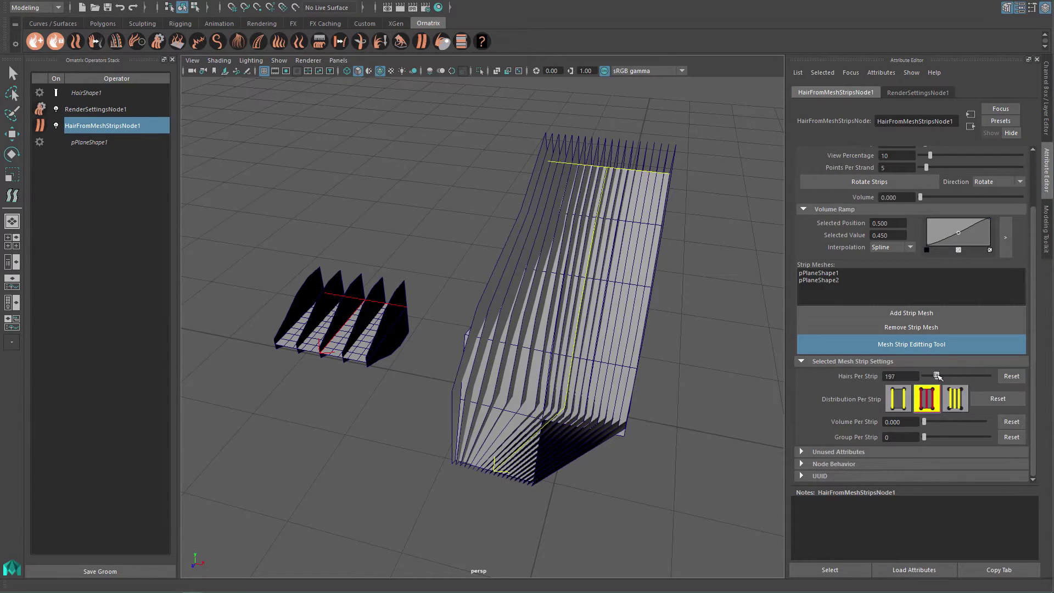
click(1011, 376)
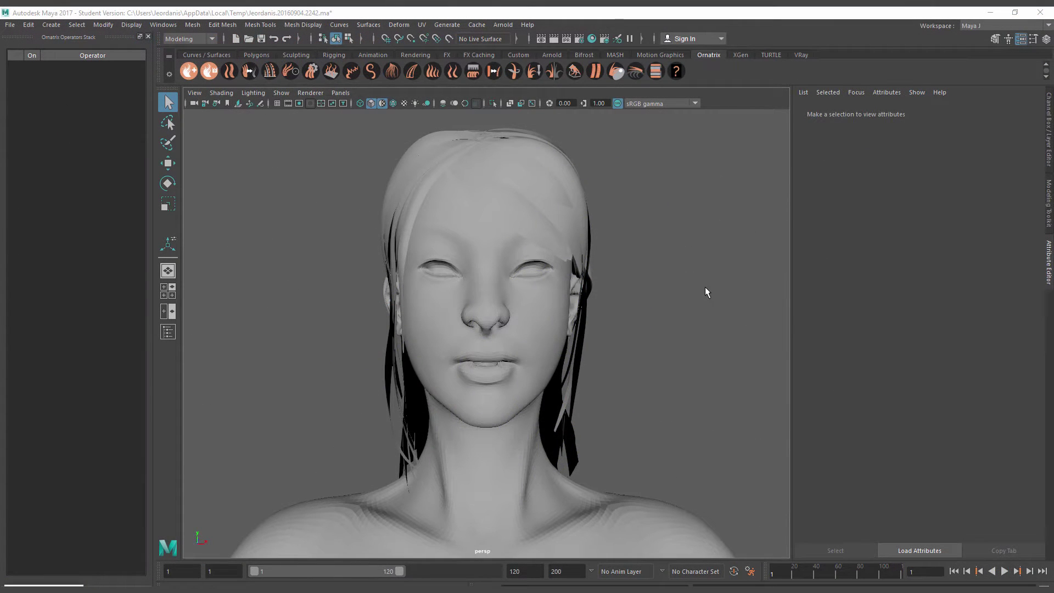
Orbit around the female head and marquee-select all the hair card meshes
alt+drag(706, 292, 348, 292)
alt+drag(668, 303, 552, 302)
mouse_move(659, 181)
alt+mouse_down()
mouse_move(656, 238)
mouse_move(649, 169)
alt+mouse_up()
mouse_move(555, 231)
alt+mouse_down()
mouse_move(511, 179)
mouse_move(394, 161)
alt+mouse_up()
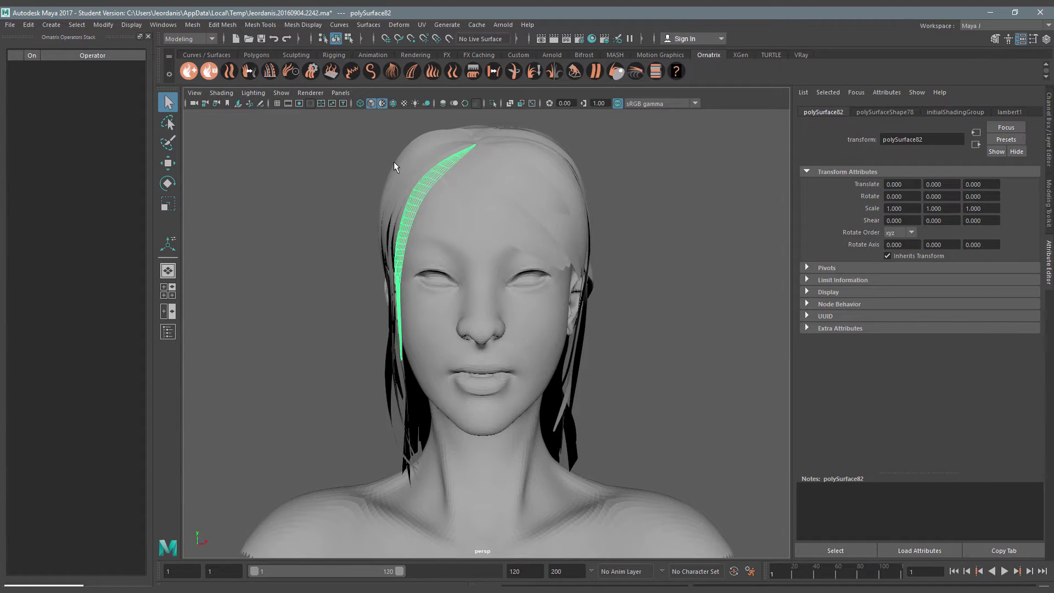
click(383, 181)
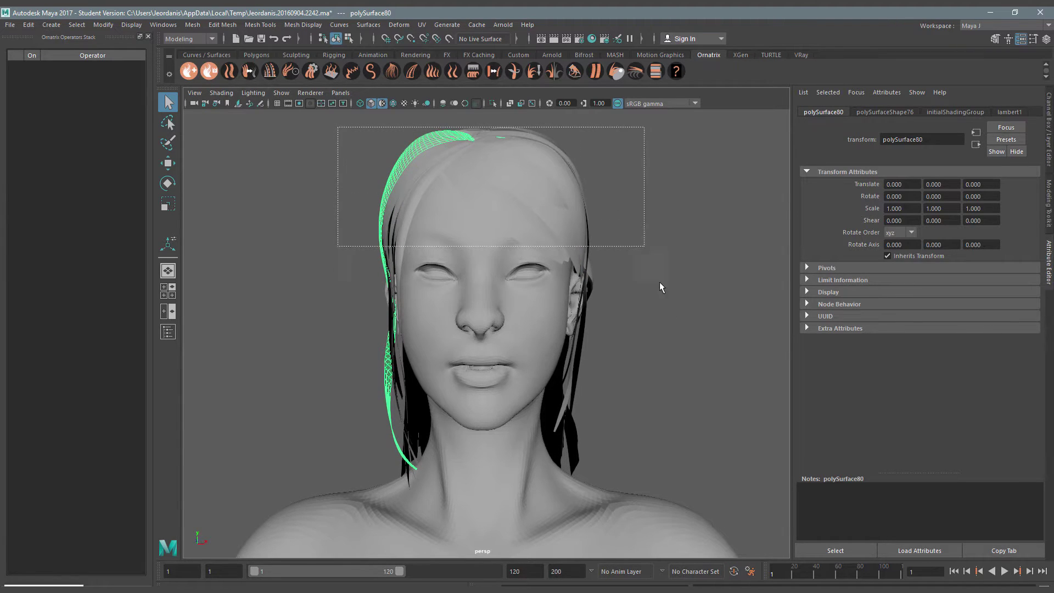
drag(659, 287, 721, 495)
Deselect the head so only the hair cards stay selected, and frame the head
scroll(683, 464, down, 3)
mouse_move(683, 464)
alt+mouse_down()
mouse_move(455, 404)
mouse_move(463, 408)
alt+mouse_up()
ctrl+drag(495, 498, 495, 498)
alt+drag(425, 400, 534, 280)
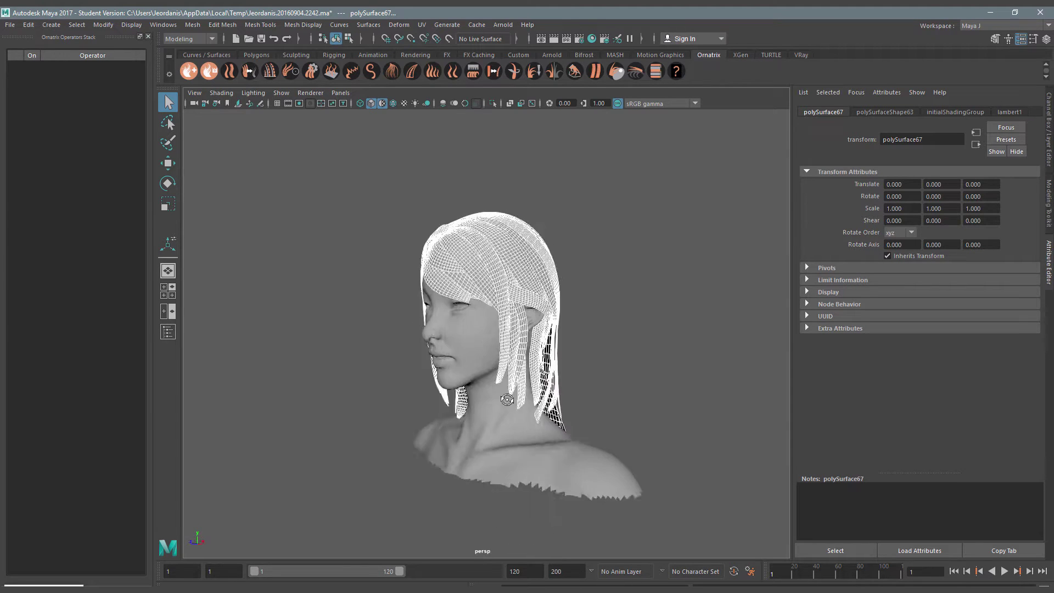
scroll(609, 348, up, 2)
scroll(623, 355, up, 2)
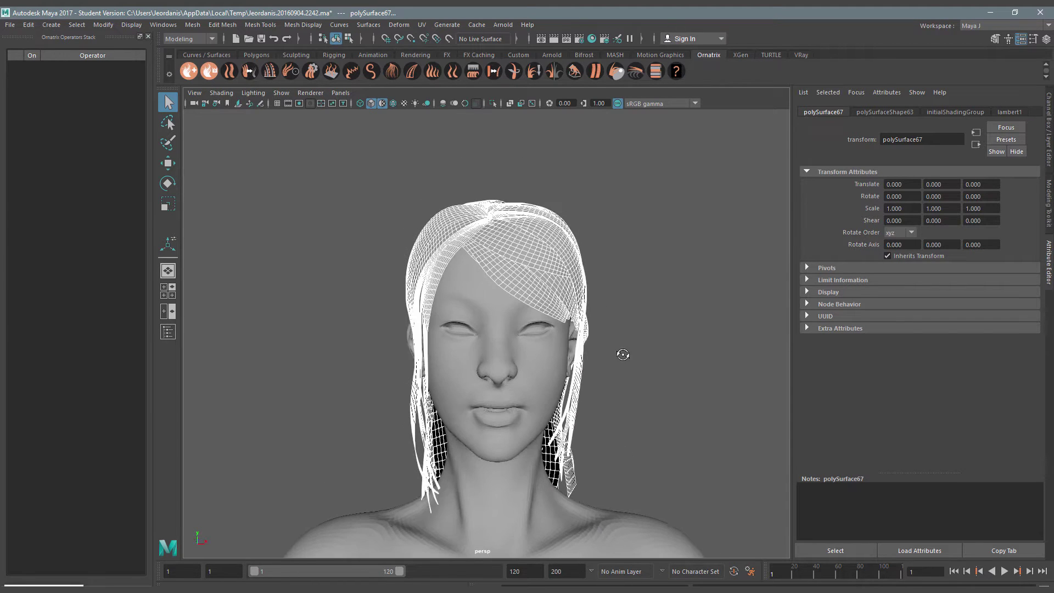
alt+middle_drag(608, 339, 595, 316)
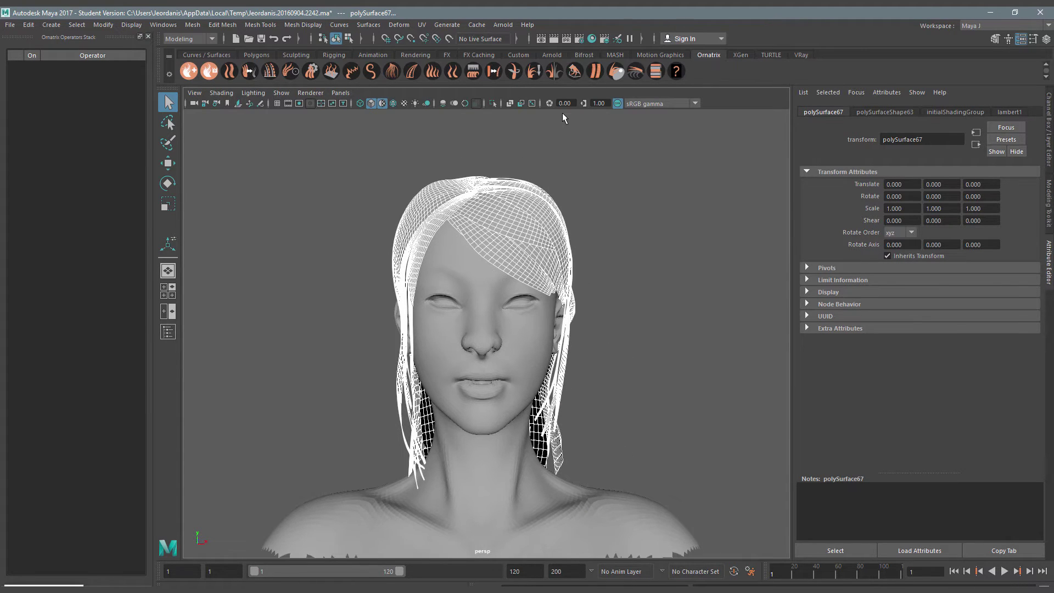
Grow hair strands from the selected hair cards with Hair From Mesh Strips
click(598, 75)
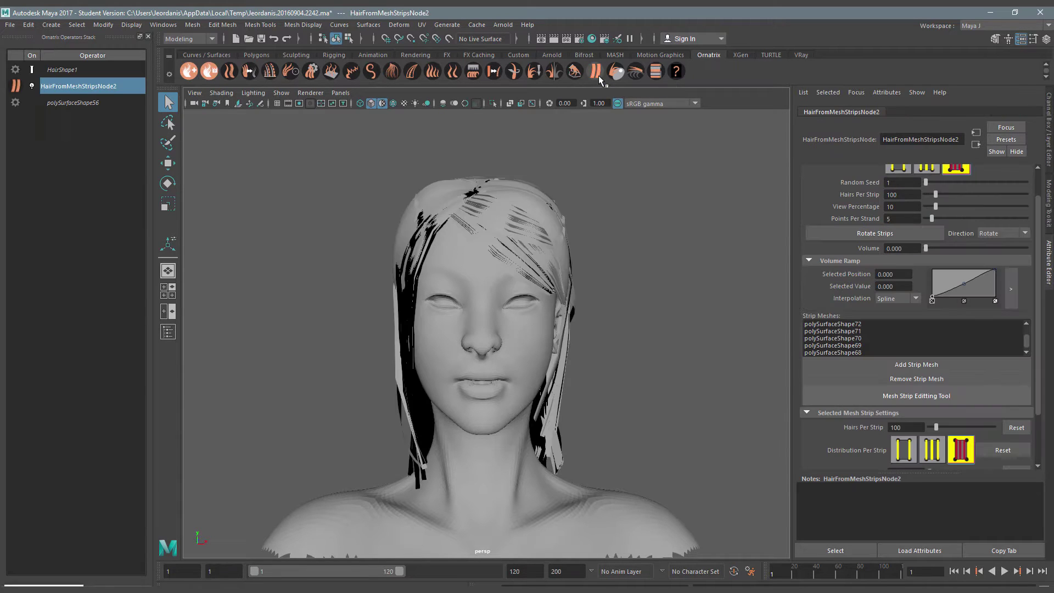
scroll(593, 247, up, 1)
scroll(611, 265, up, 2)
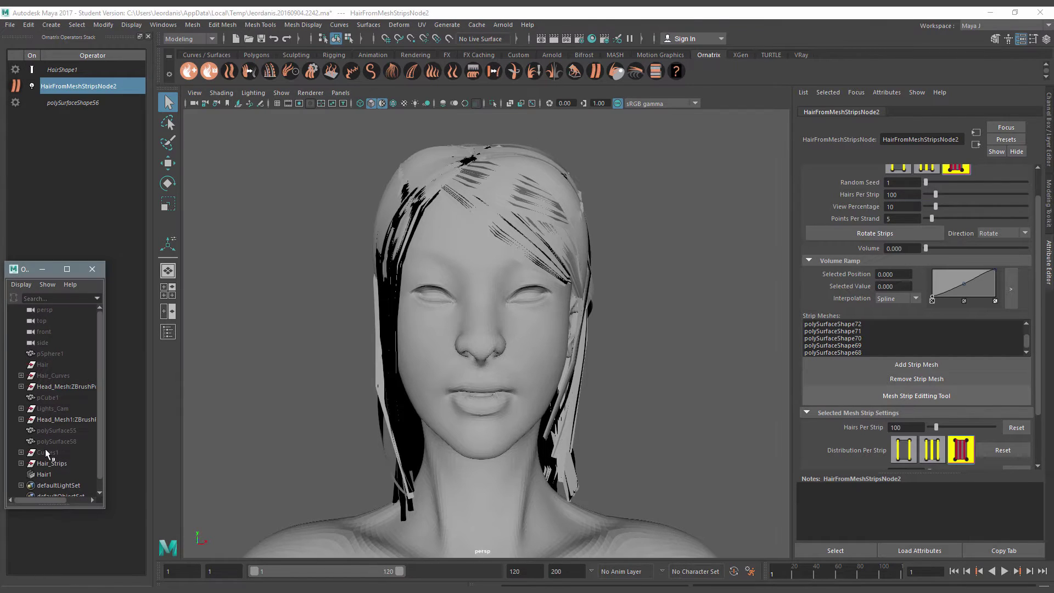
click(53, 462)
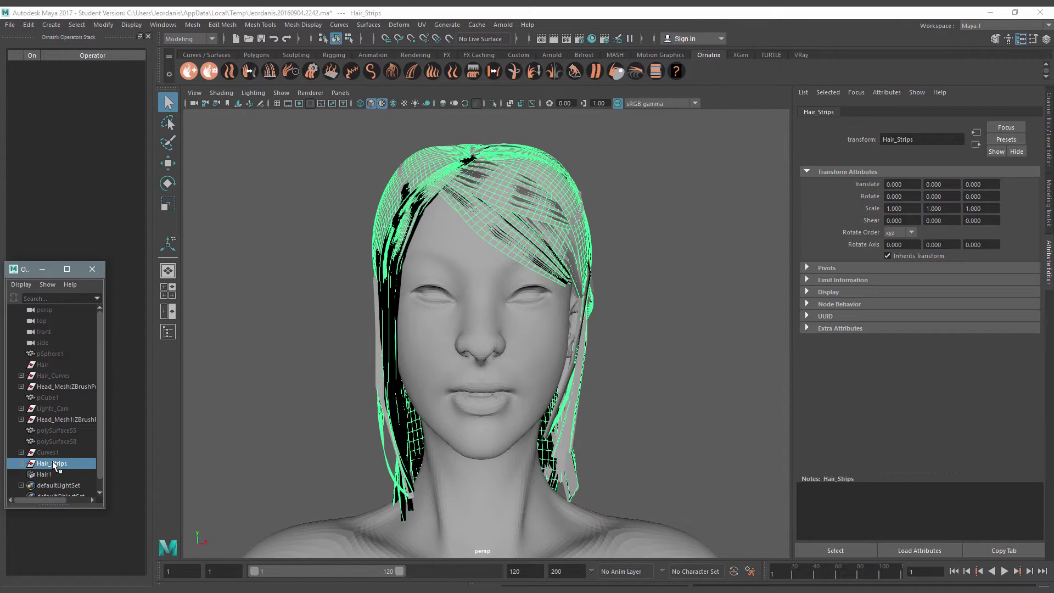
click(42, 269)
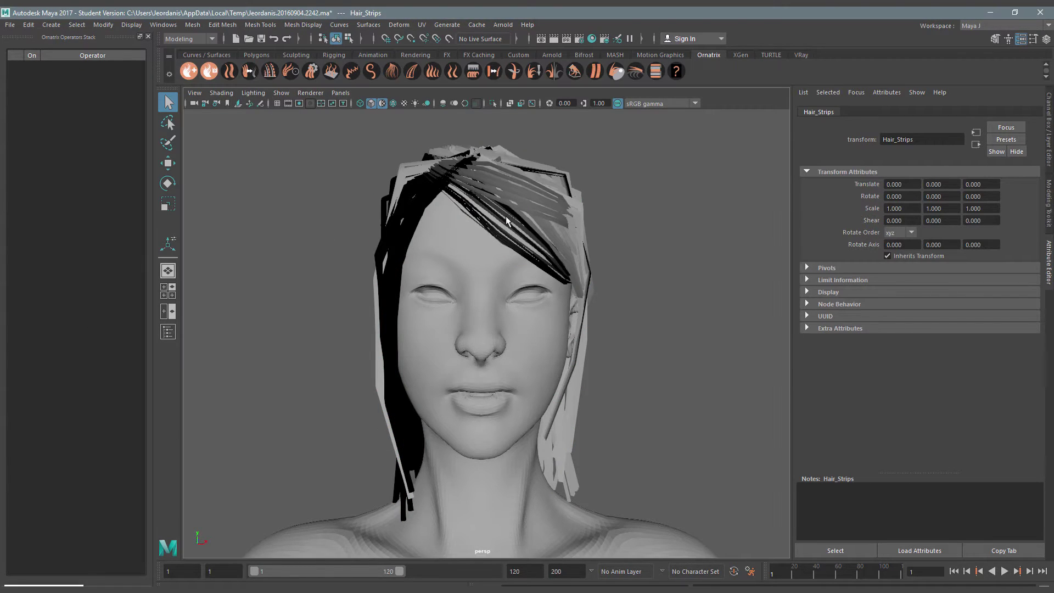
Set Points Per Strand to 100 on HairFromMeshStripsNode2
click(57, 86)
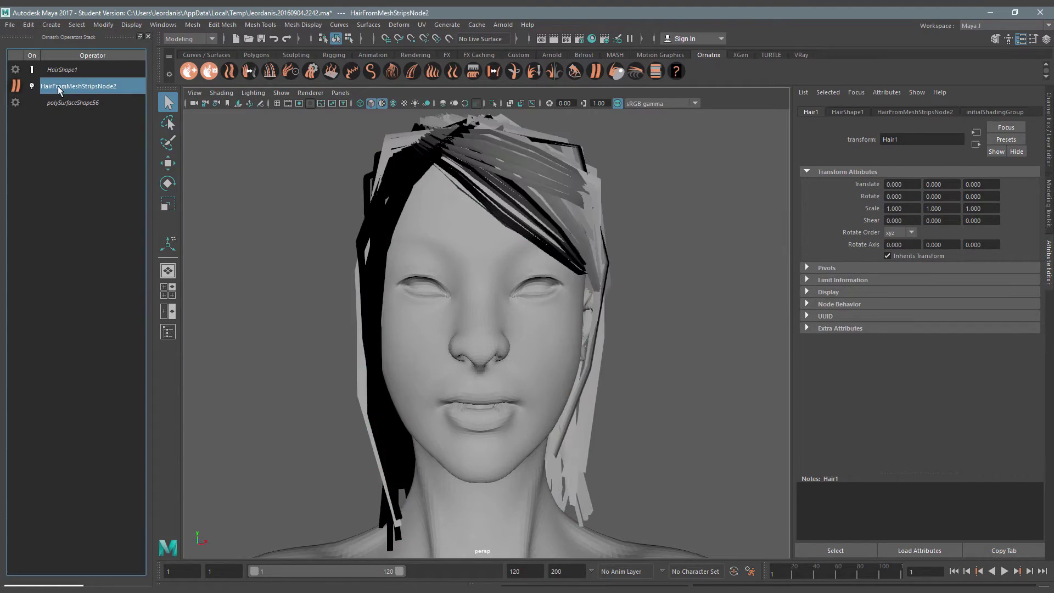
mouse_move(651, 266)
alt+mouse_down()
mouse_move(543, 316)
mouse_move(558, 294)
mouse_move(569, 301)
alt+mouse_up()
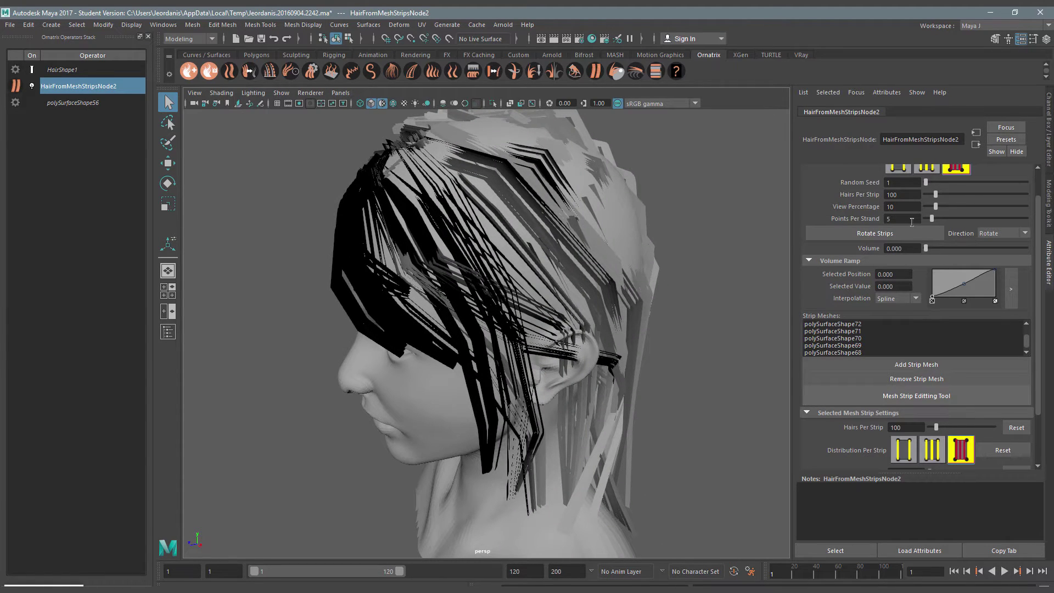
drag(931, 219, 1016, 223)
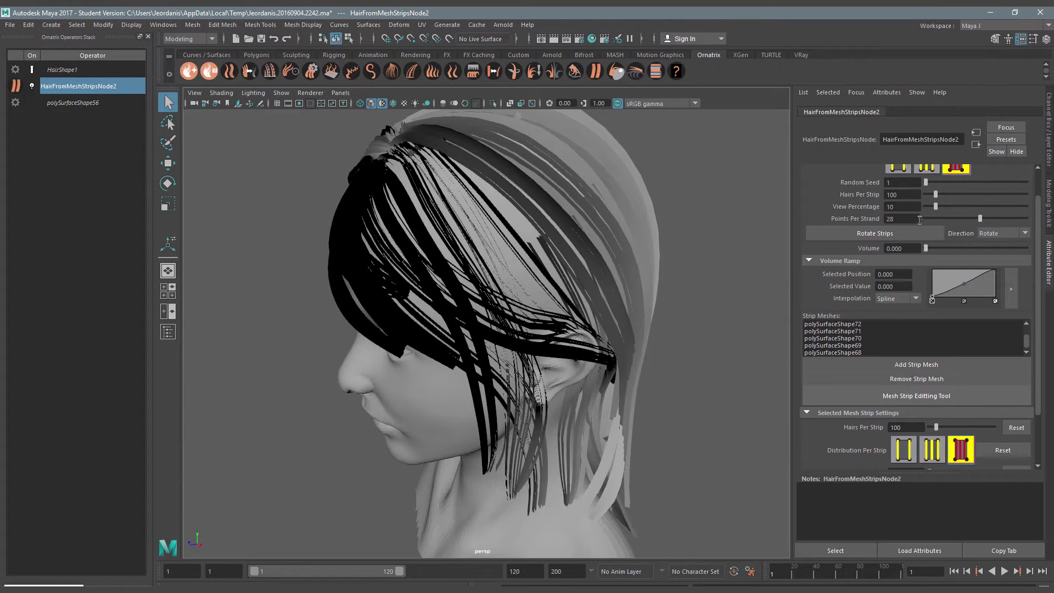
text(00)
key(Return)
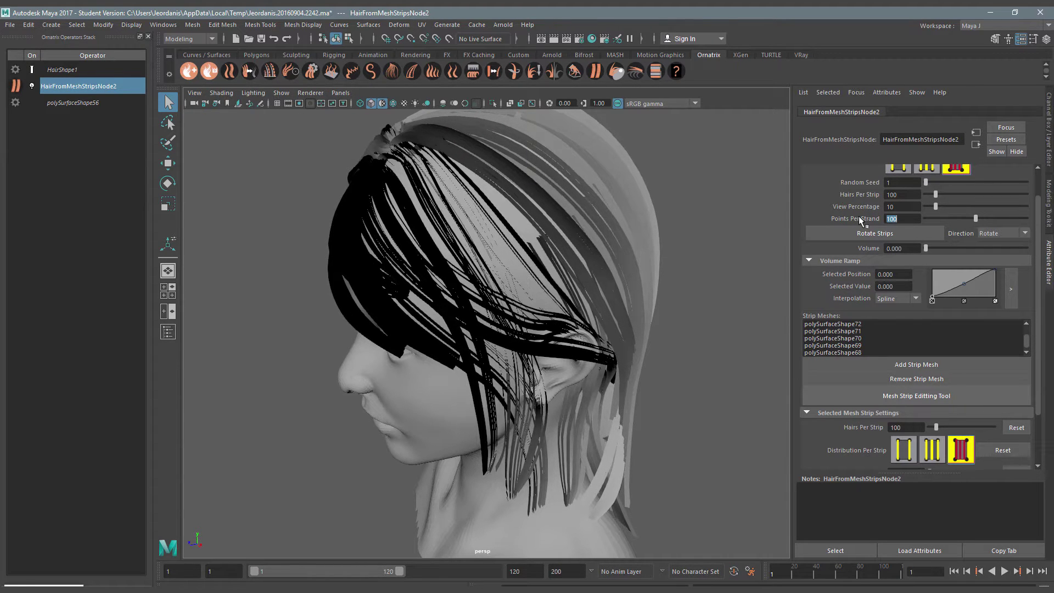
mouse_move(648, 309)
alt+mouse_down()
mouse_move(567, 280)
mouse_move(536, 287)
mouse_move(854, 277)
mouse_move(651, 291)
mouse_move(662, 314)
alt+mouse_up()
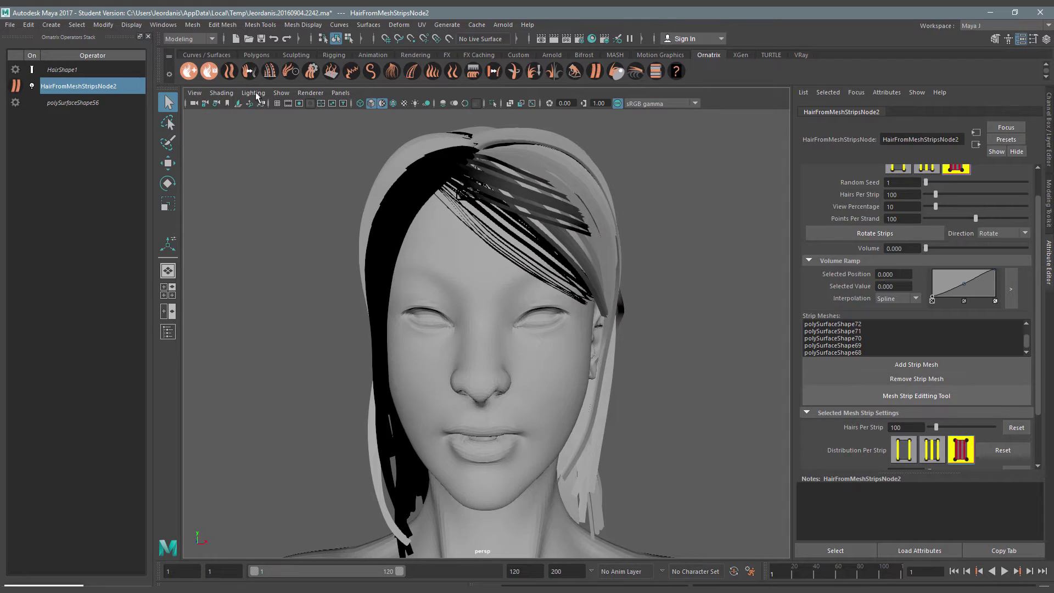
Add Render Settings to the head hair, lower Radius, and reshape the ramp to a 0.060 tip
click(311, 74)
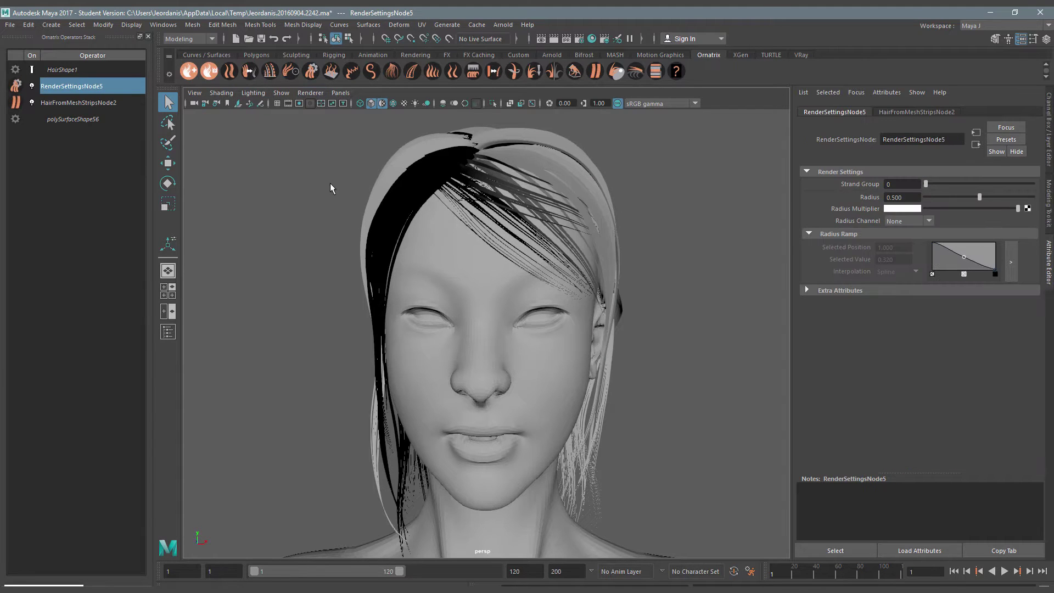
alt+drag(330, 189, 253, 204)
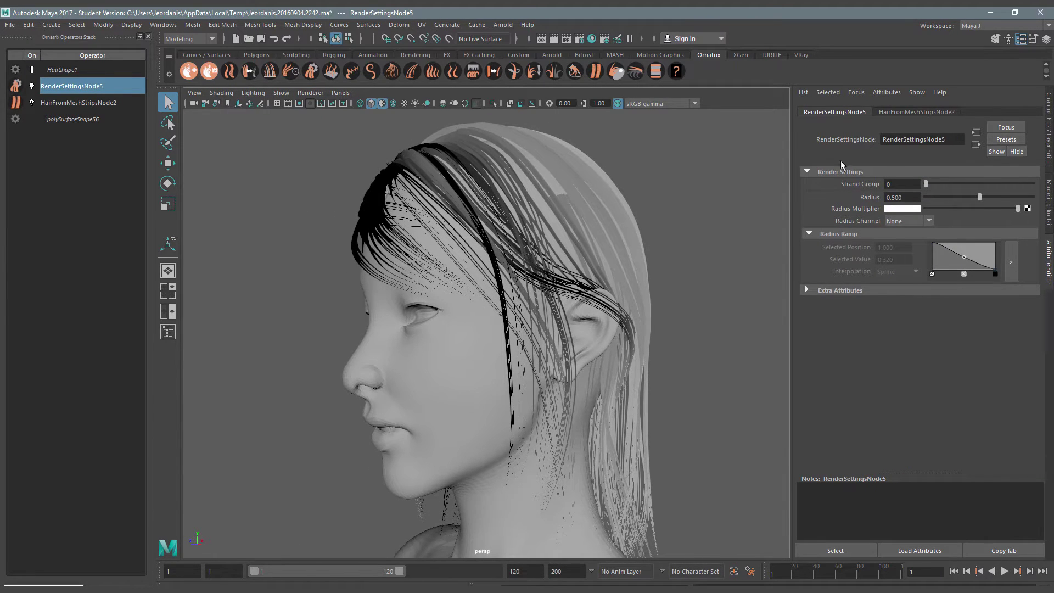
mouse_move(970, 198)
mouse_down()
mouse_move(950, 199)
mouse_move(963, 199)
mouse_up()
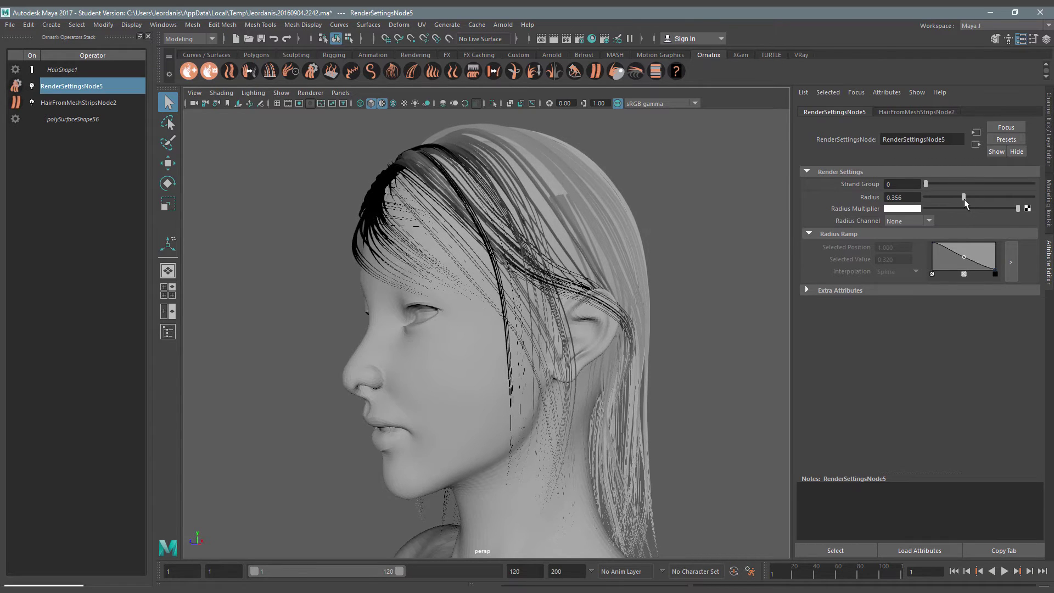
click(932, 243)
drag(931, 243, 933, 258)
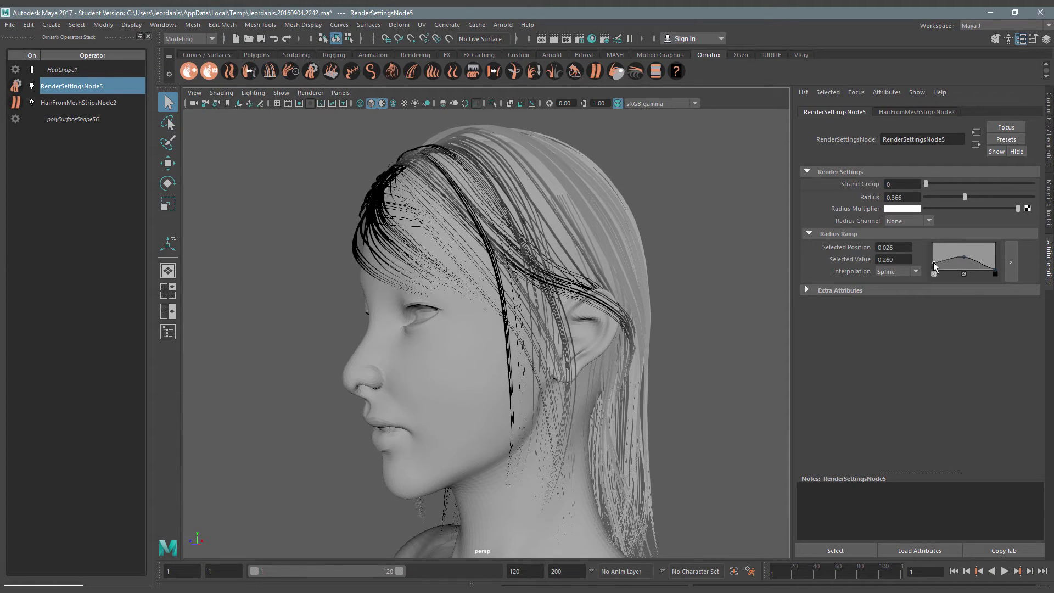
click(963, 273)
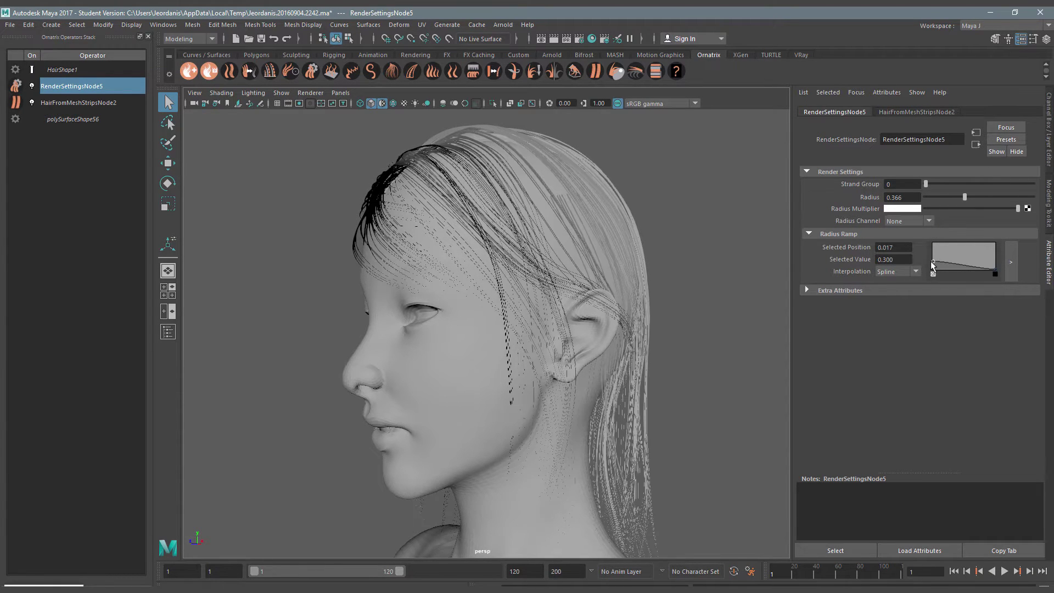
drag(994, 268, 995, 268)
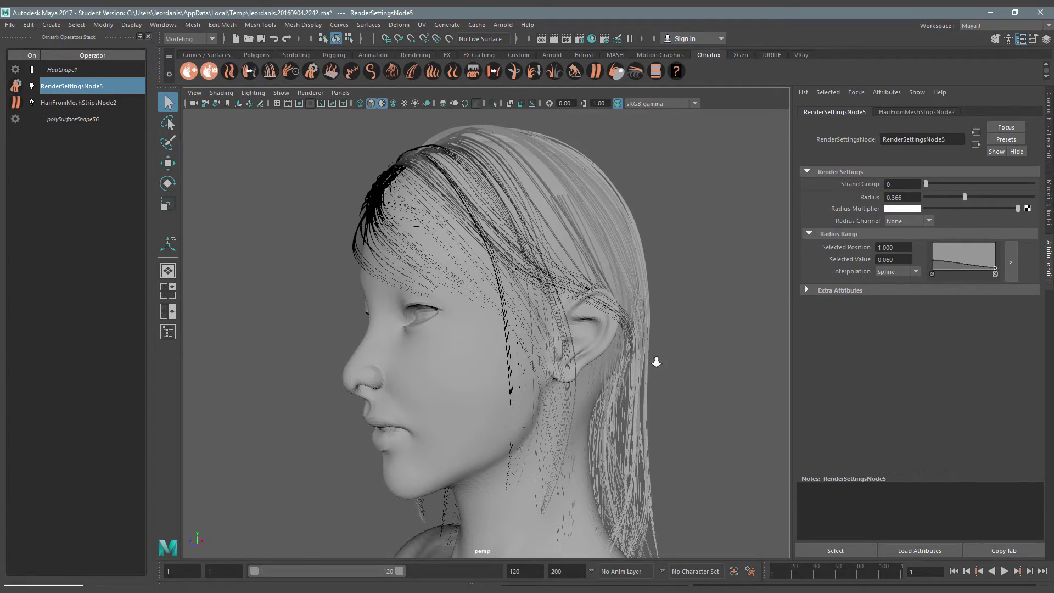
Orbit around the back of the head and show HairFromMeshStripsNode2's settings
mouse_move(654, 360)
alt+mouse_down()
mouse_move(317, 349)
mouse_move(696, 343)
mouse_move(611, 294)
mouse_move(636, 307)
alt+mouse_up()
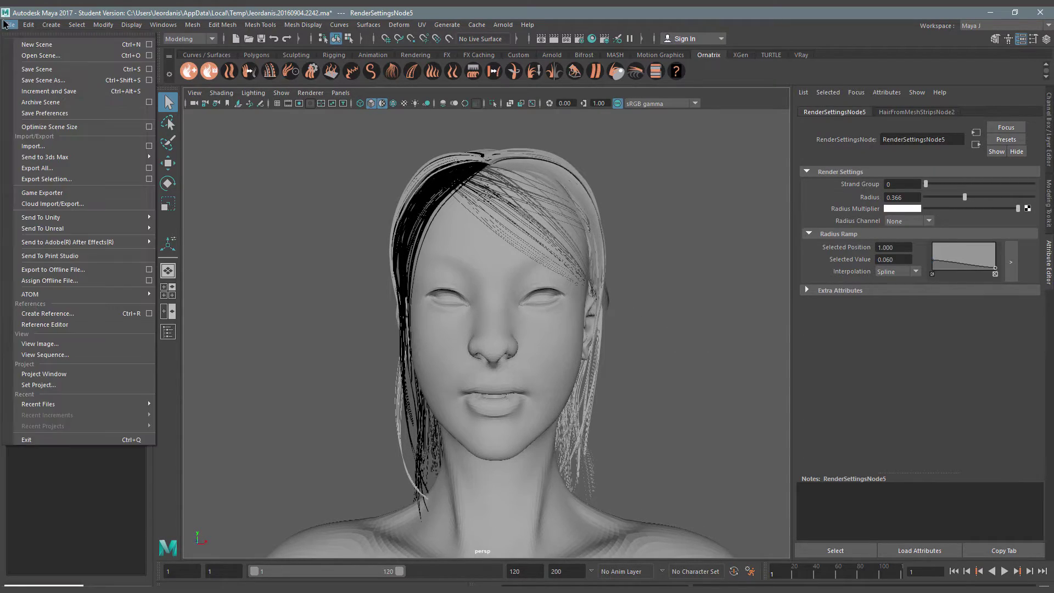
mouse_move(649, 265)
alt+mouse_down()
mouse_move(554, 270)
mouse_move(724, 266)
mouse_move(548, 269)
mouse_move(647, 267)
alt+mouse_up()
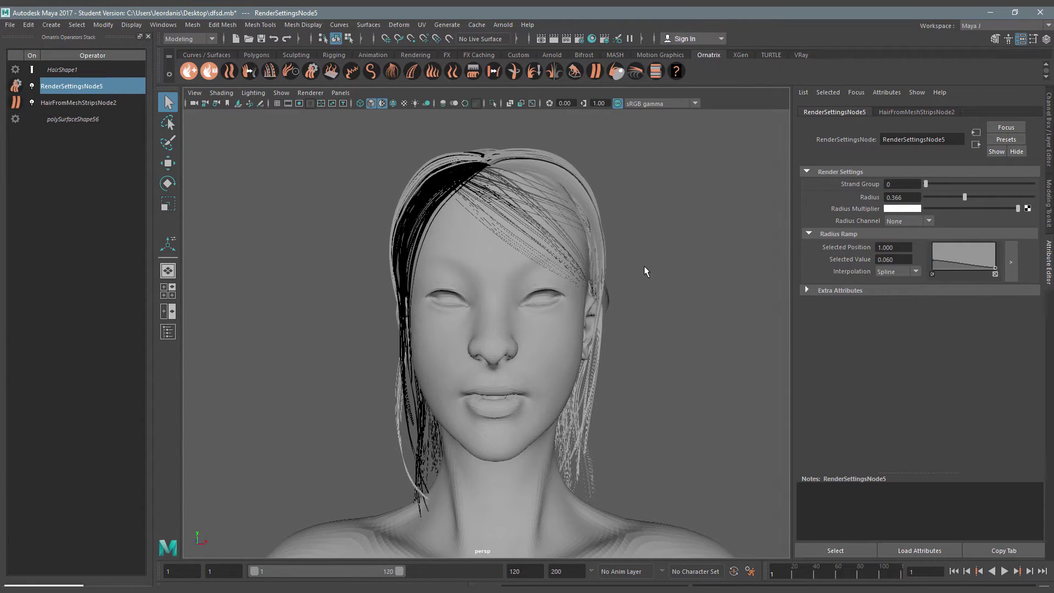
click(85, 104)
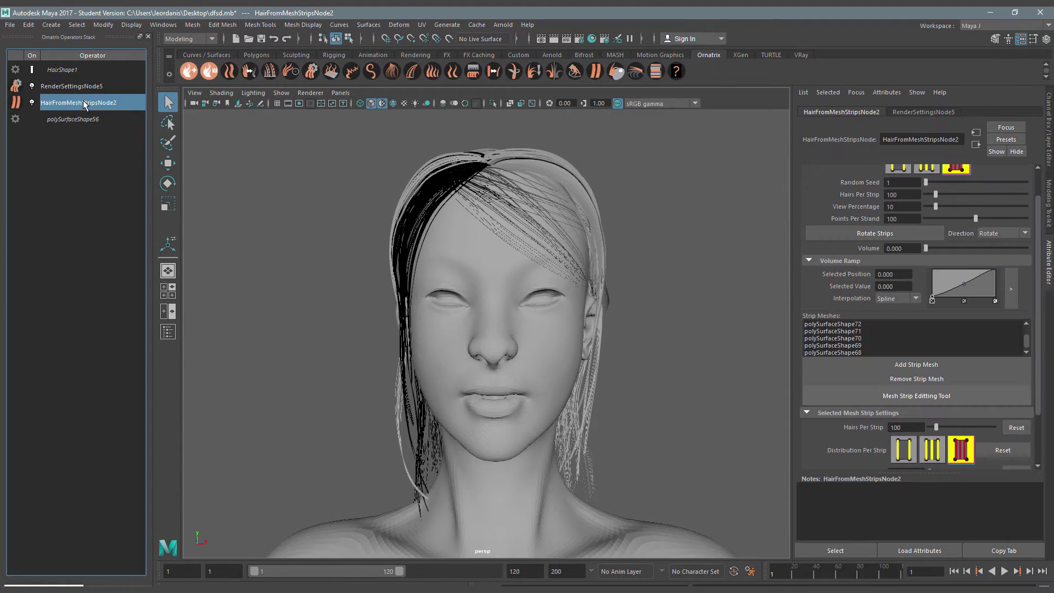
Add a Curl operator to the hair and raise its Phase to 7.5
click(371, 77)
alt+drag(646, 294, 552, 294)
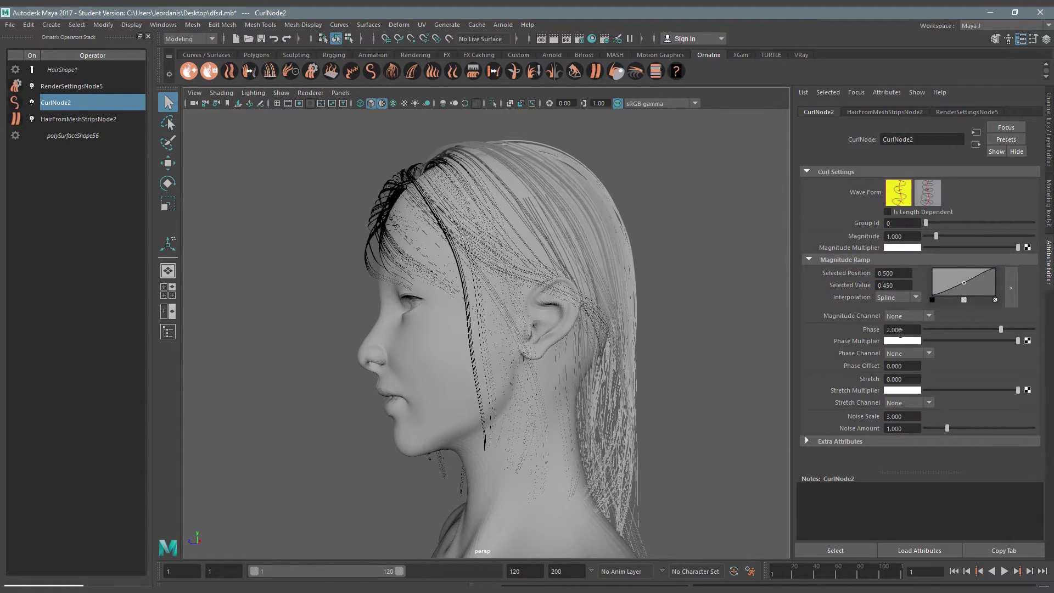
ctrl+drag(900, 333, 932, 333)
mouse_move(677, 282)
alt+mouse_down()
mouse_move(352, 271)
mouse_move(303, 279)
alt+mouse_up()
Switch to Legacy Default Viewport; move the magnitude ramp end key to 0.661 / 0.740
click(335, 92)
mouse_move(311, 92)
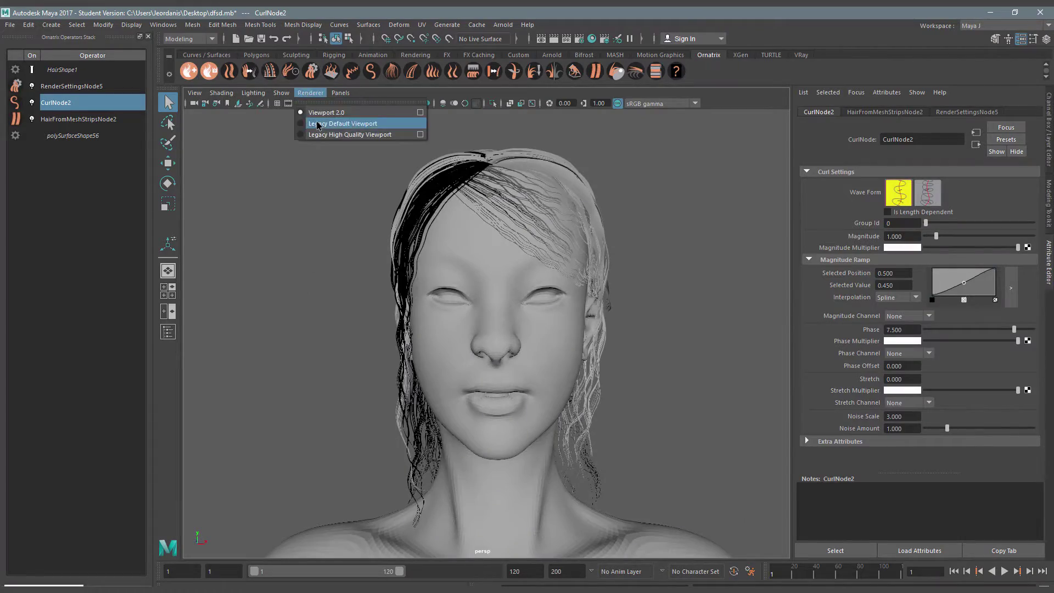
click(365, 122)
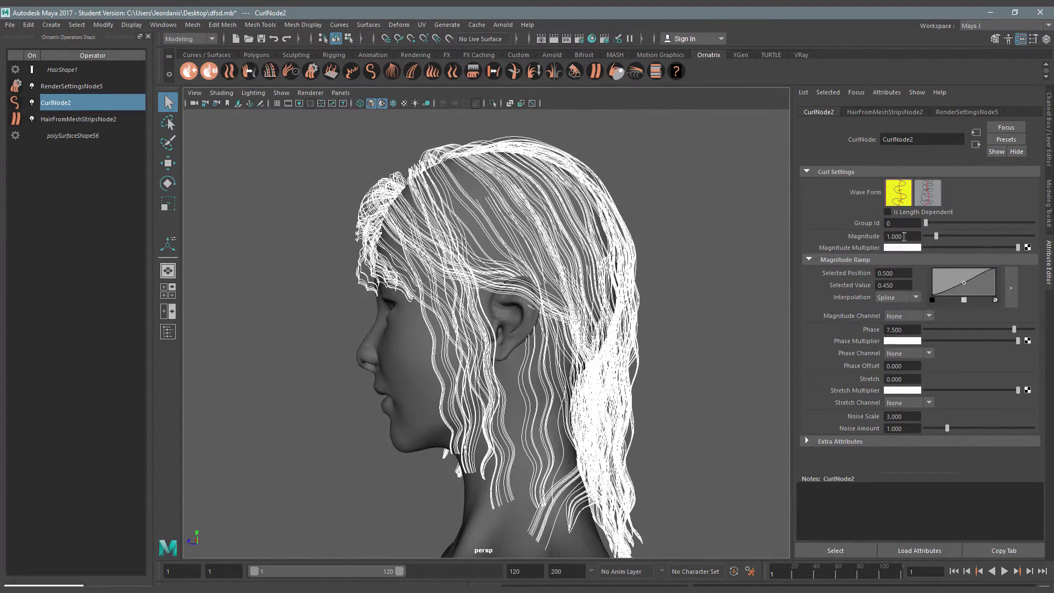
ctrl+drag(903, 237, 908, 237)
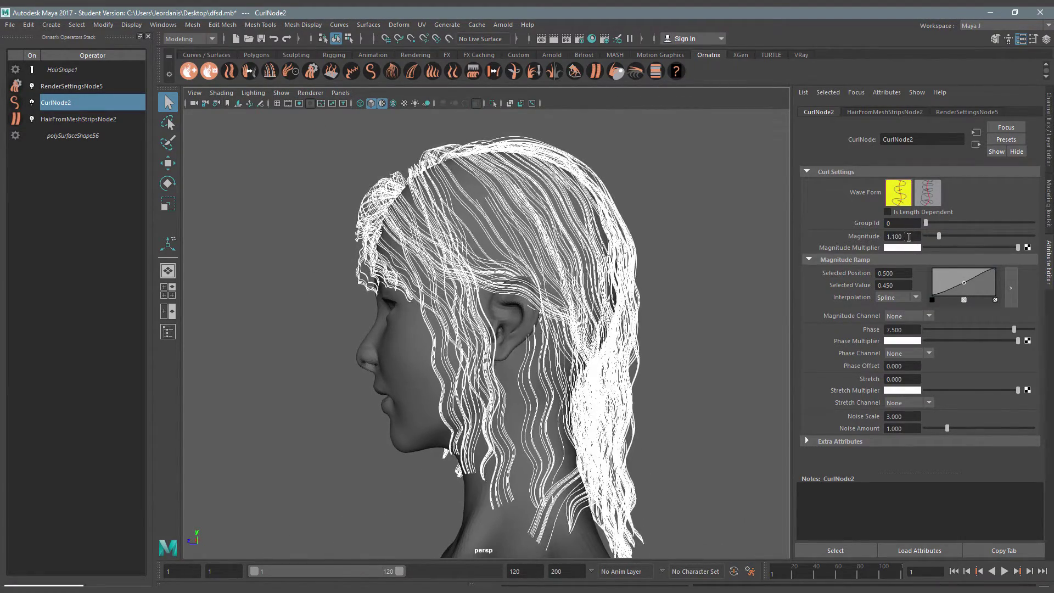
key(ctrl+z)
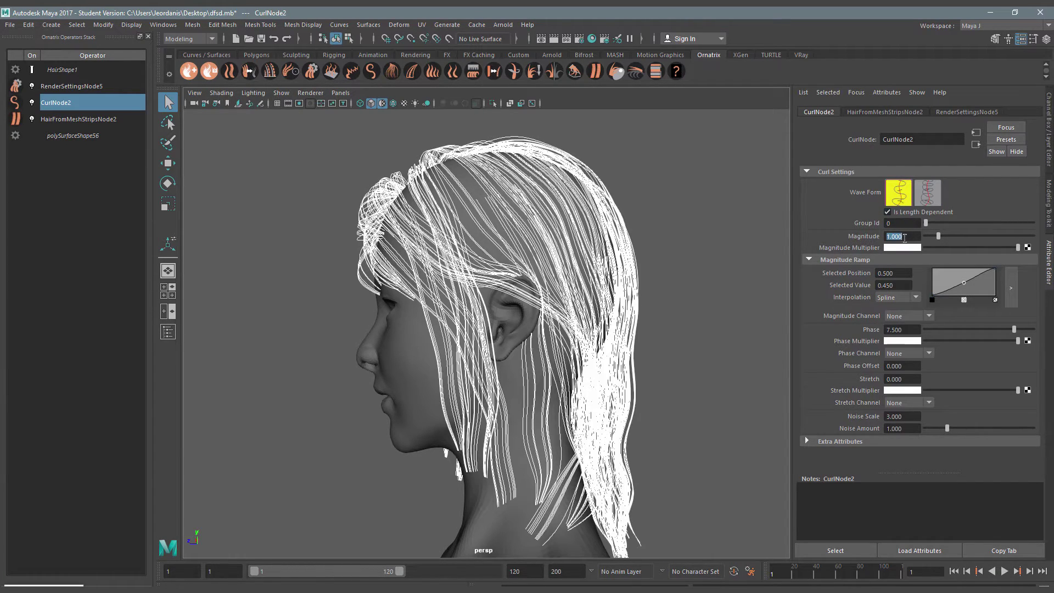
ctrl+drag(908, 235, 910, 234)
text(2.100)
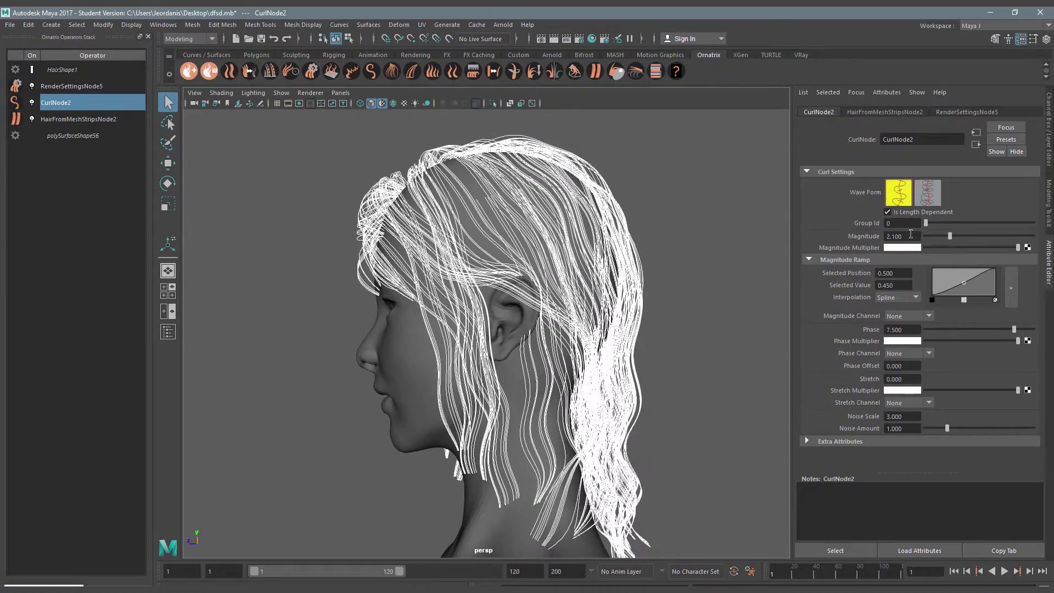
key(ctrl+z)
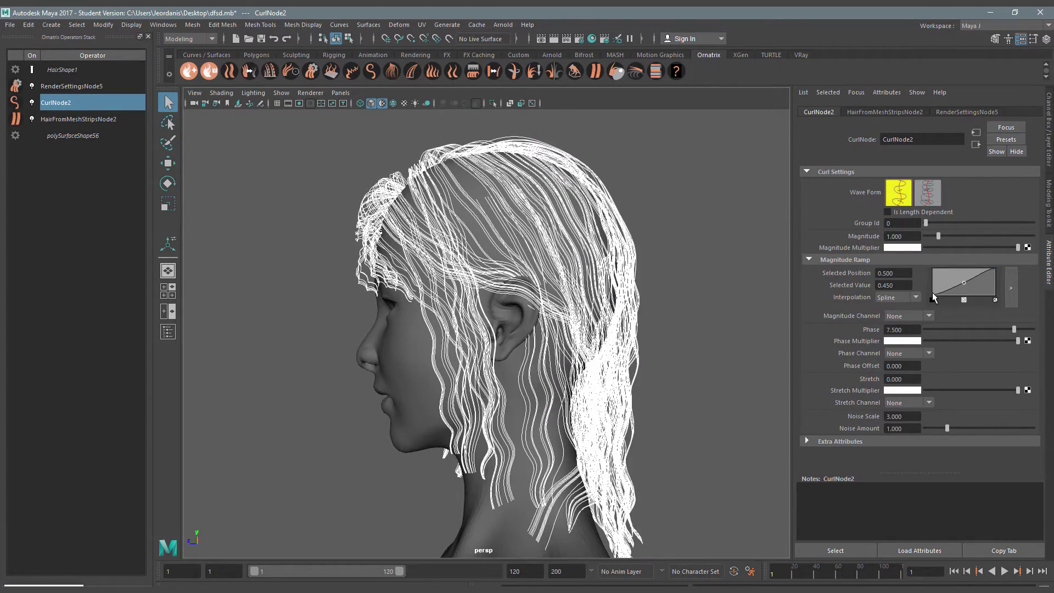
click(996, 268)
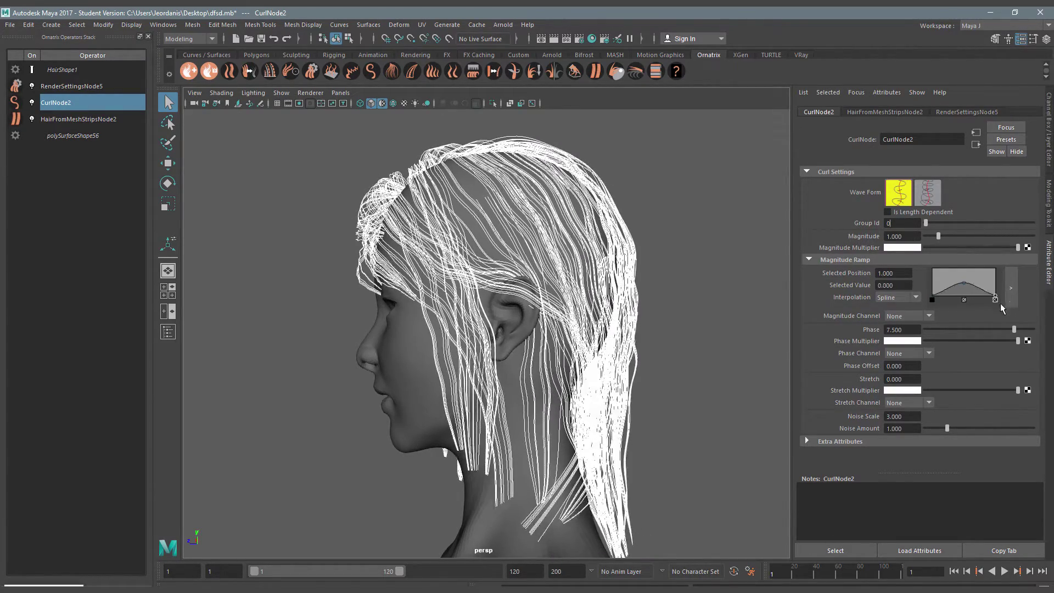
drag(977, 275, 972, 274)
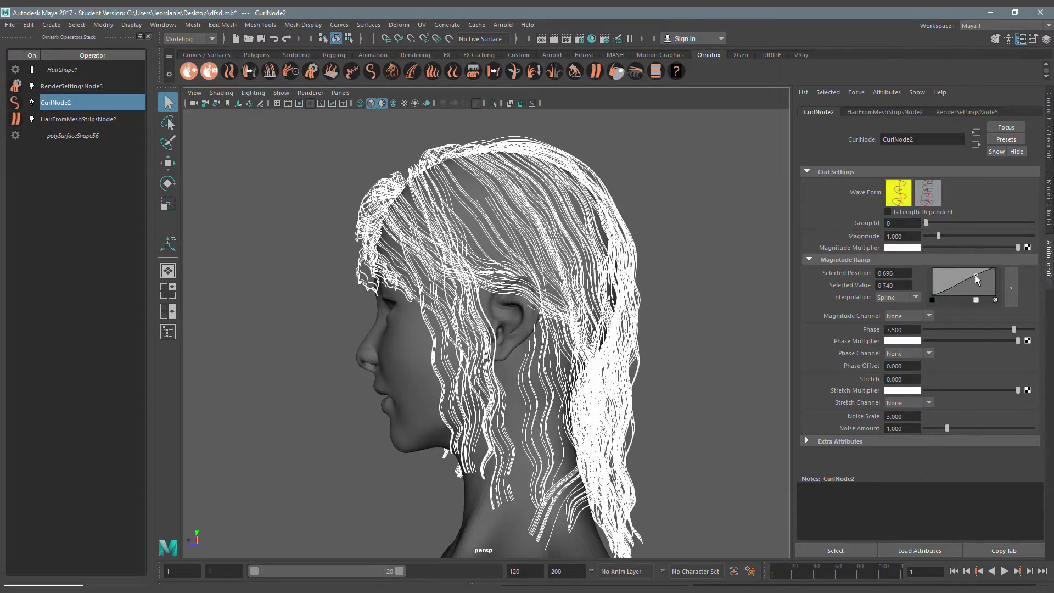
Set the curl Stretch to 0.3 and add a Frizz operator
double_click(903, 379)
text(1.6)
key(Return)
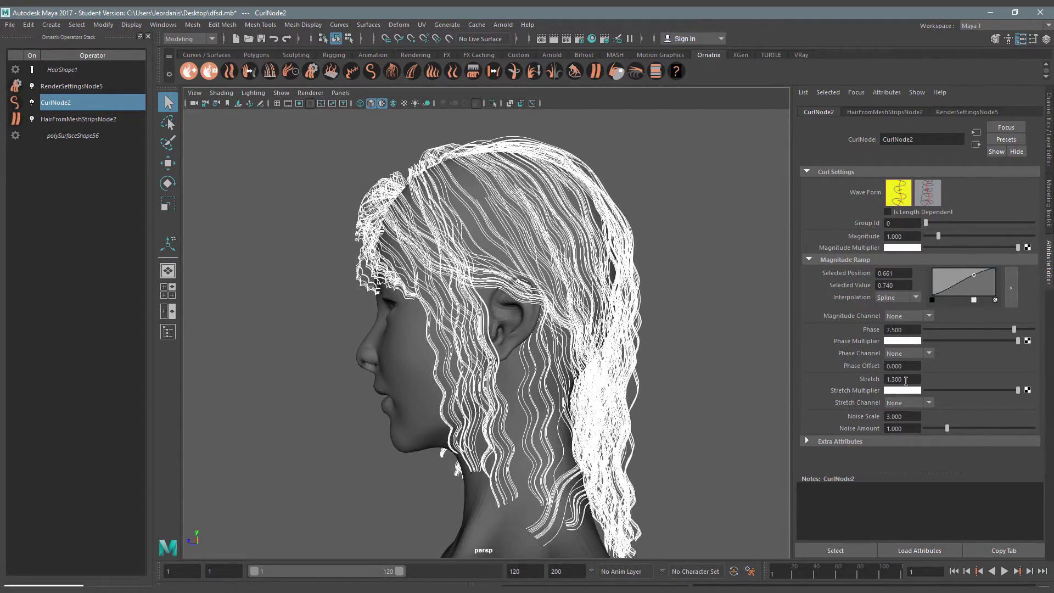
double_click(903, 378)
text(0.3)
key(Return)
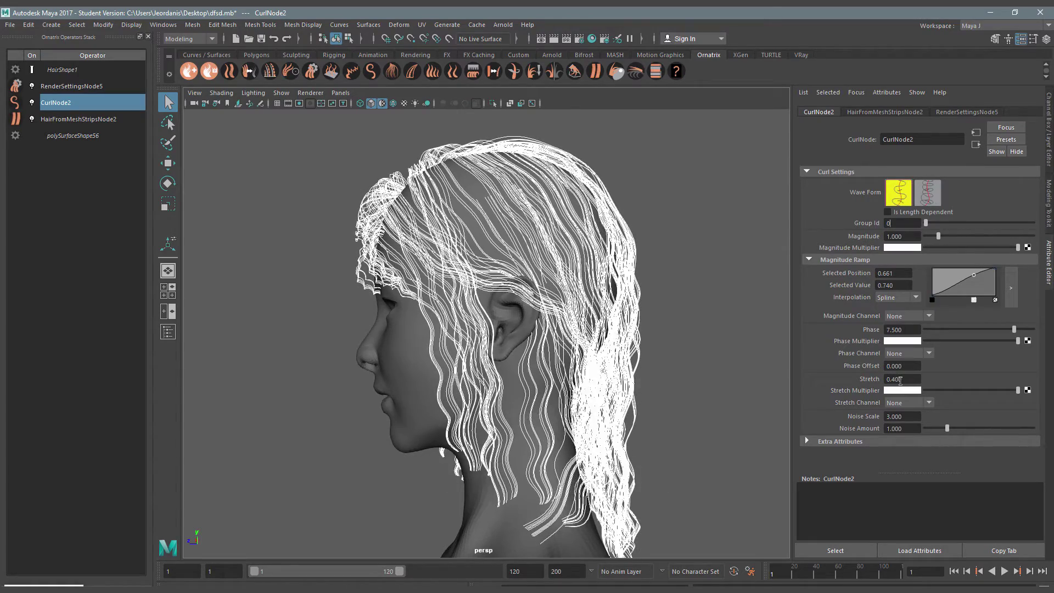
alt+drag(727, 314, 575, 289)
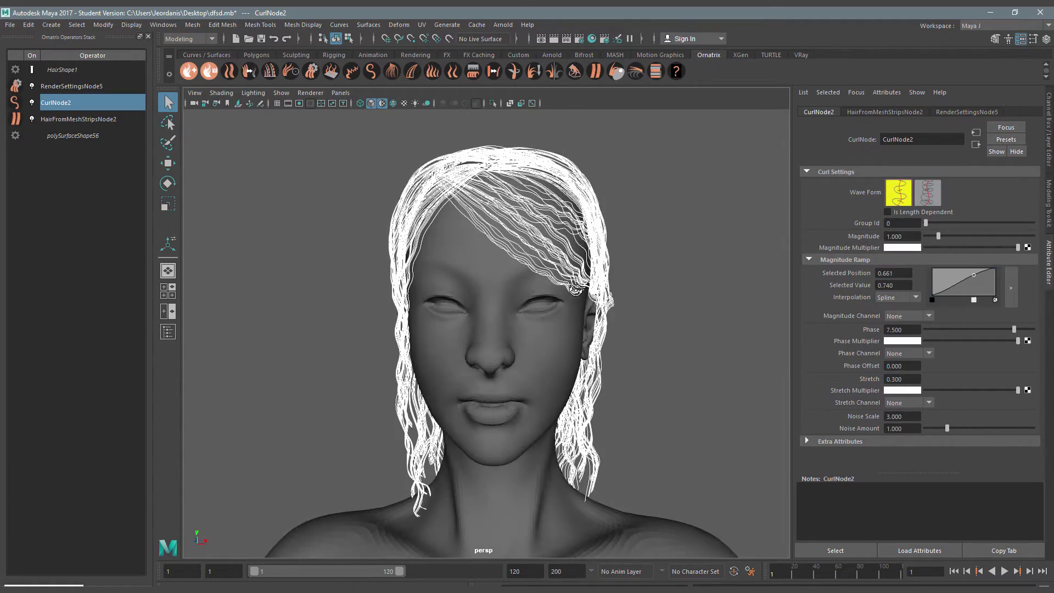
click(352, 72)
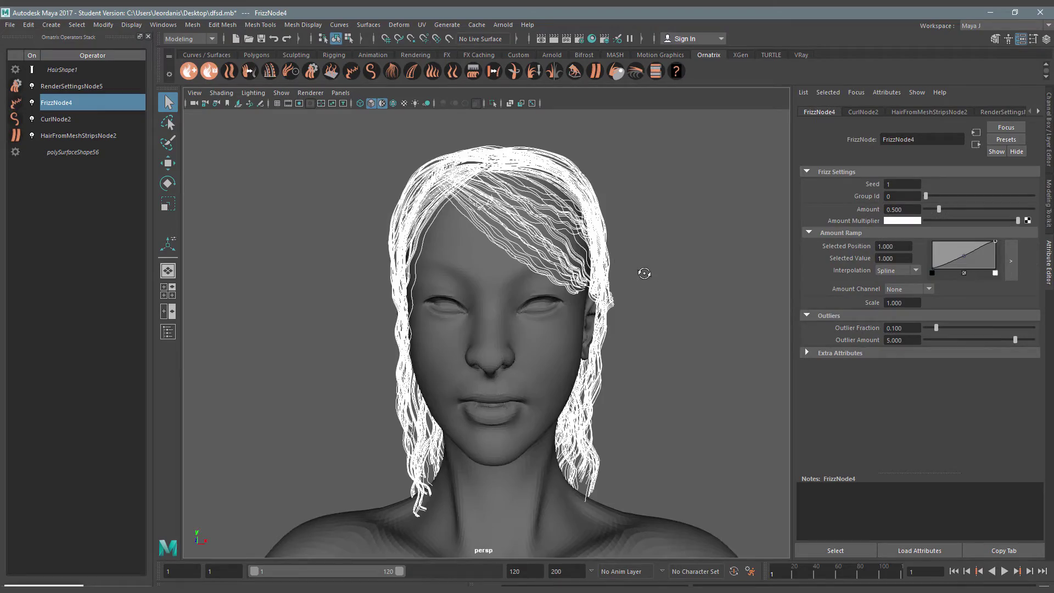
Raise frizz scale, set Amount to 2.3, and drop the frizz ramp's root to zero
alt+drag(644, 273, 582, 269)
ctrl+drag(895, 306, 962, 310)
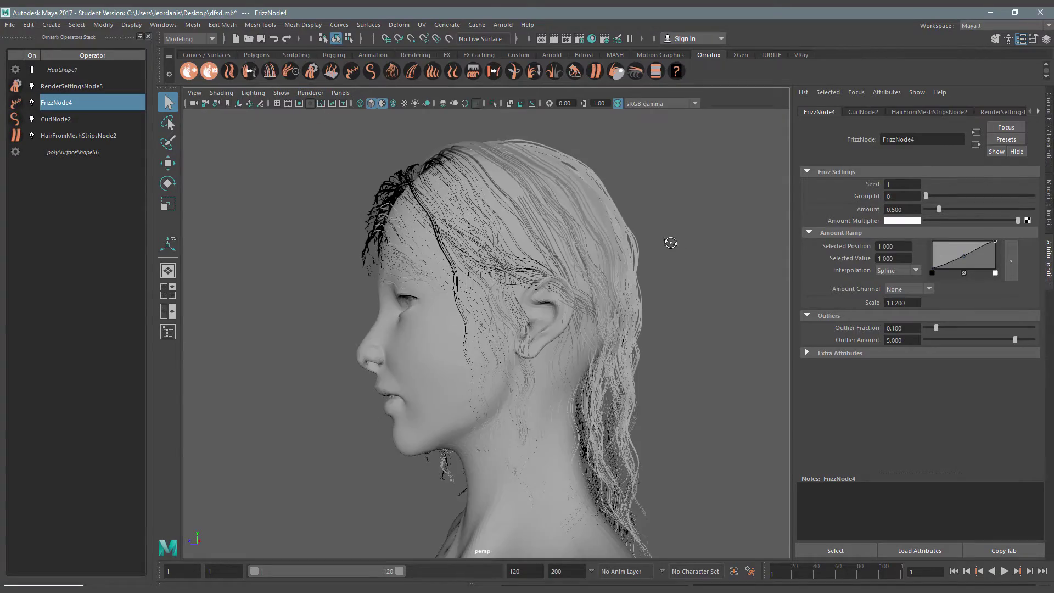
mouse_move(671, 235)
alt+mouse_down()
mouse_move(574, 237)
mouse_move(668, 240)
alt+mouse_up()
click(317, 94)
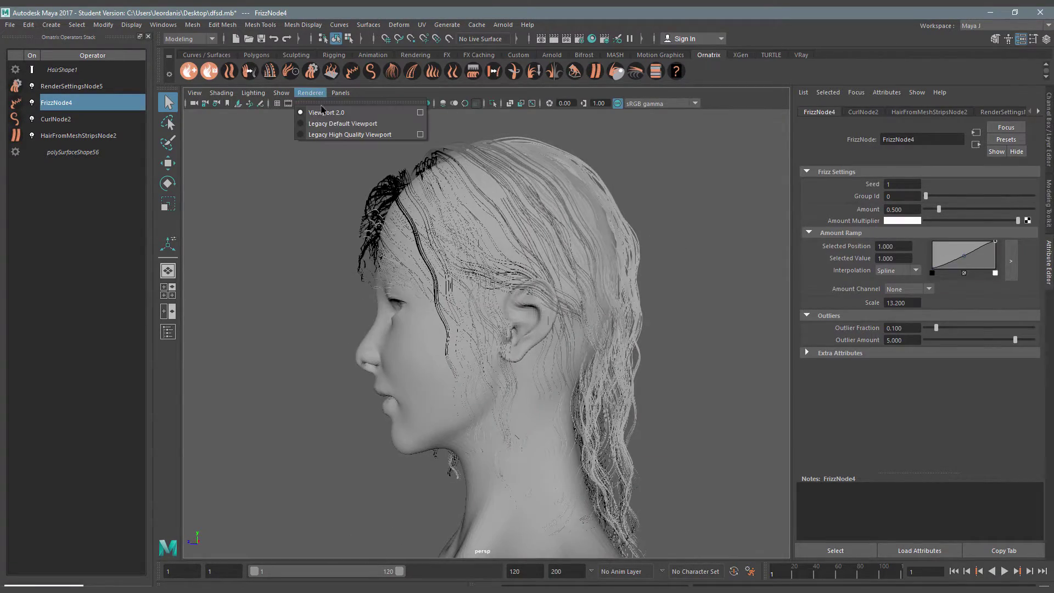
click(326, 123)
ctrl+drag(900, 211, 913, 211)
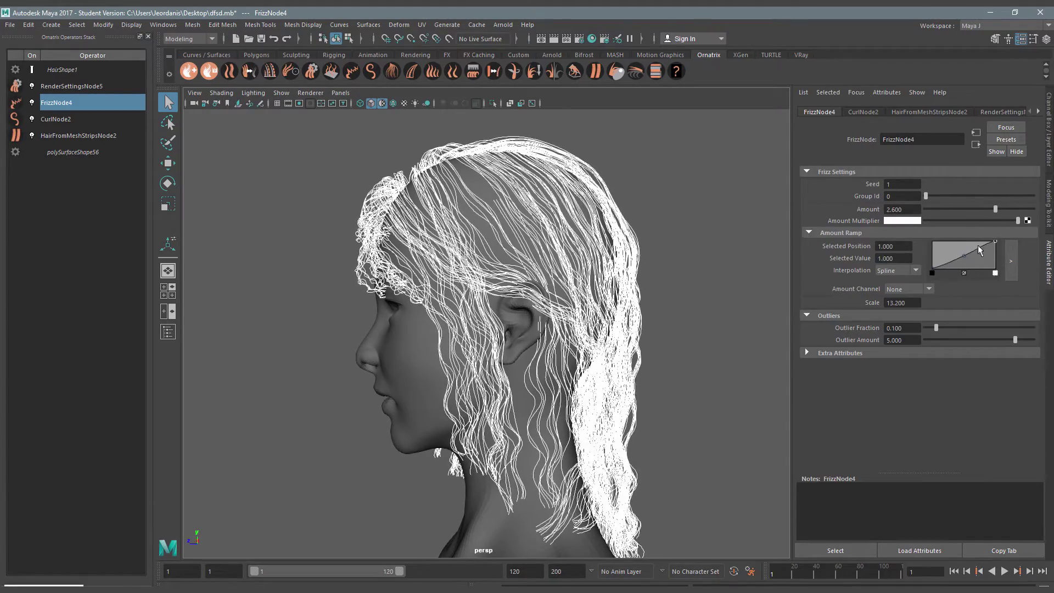
drag(930, 260, 930, 269)
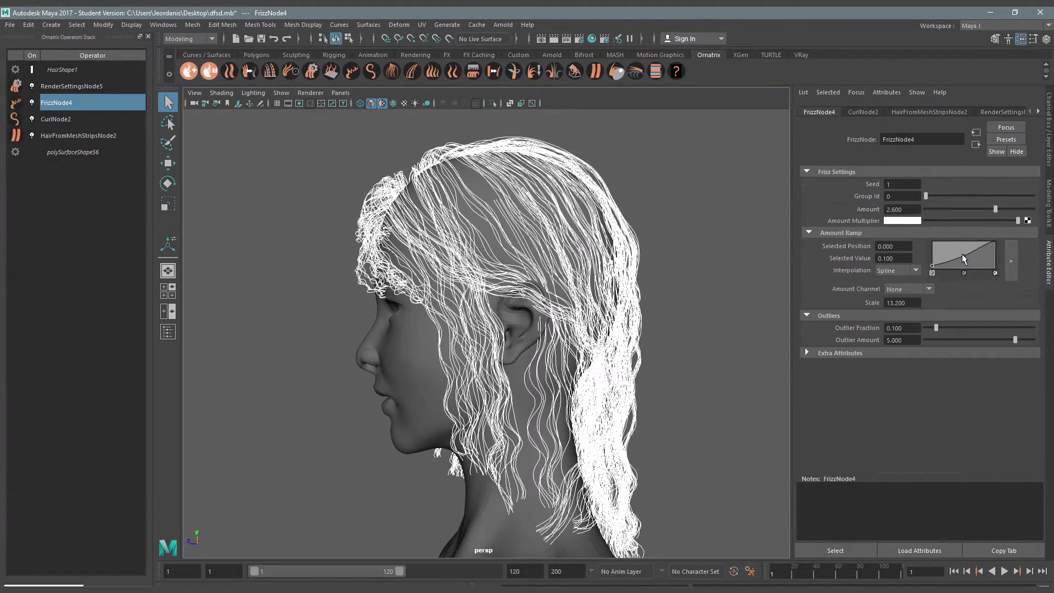
drag(977, 240, 973, 245)
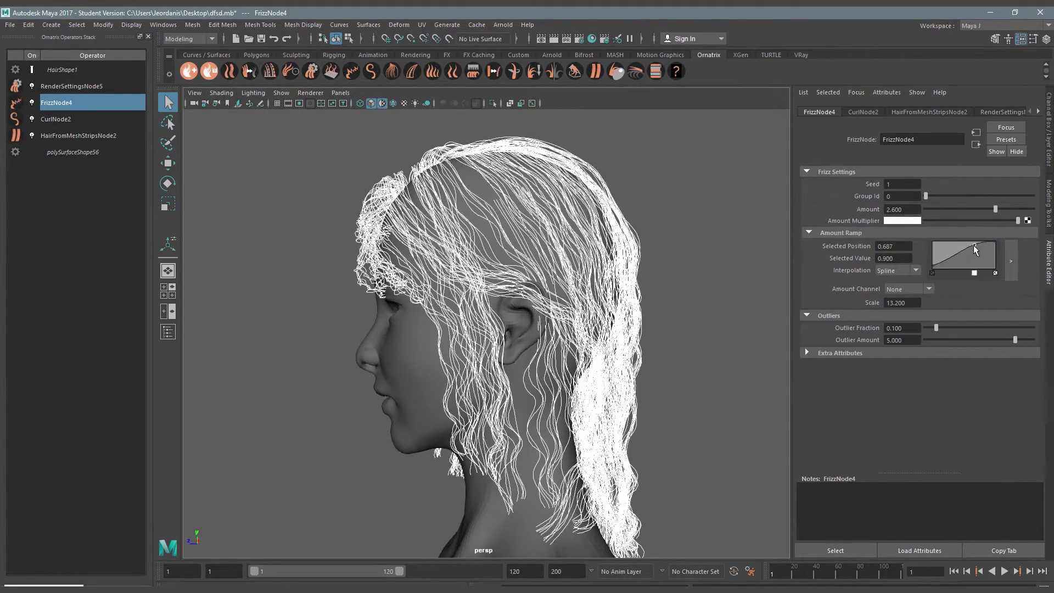
Try an Outlier Fraction of 0.6, then set it back to 0.1
double_click(898, 328)
text(0.6)
key(Return)
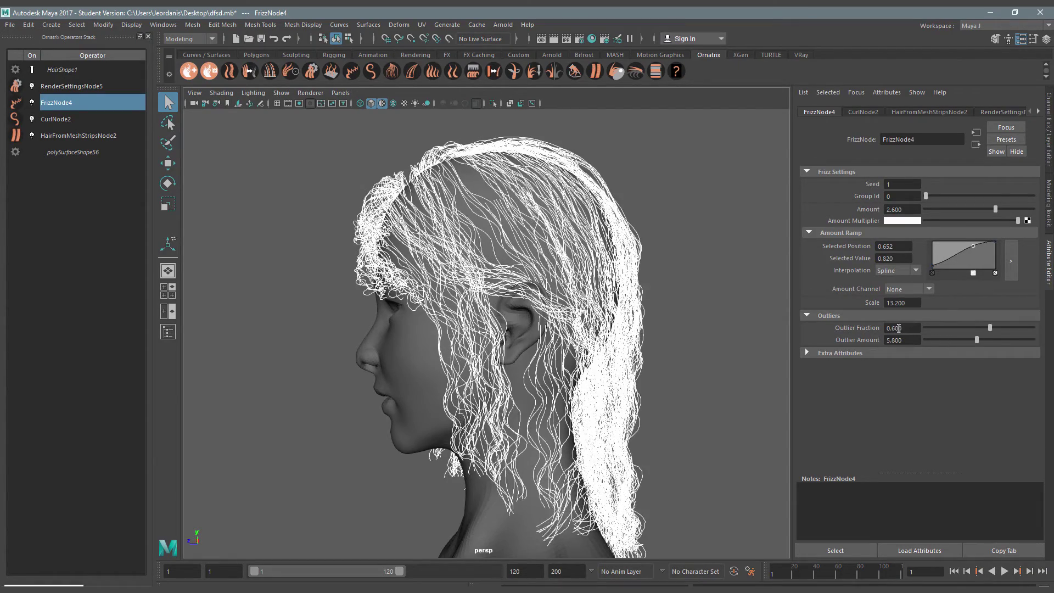
text(0.1)
key(Return)
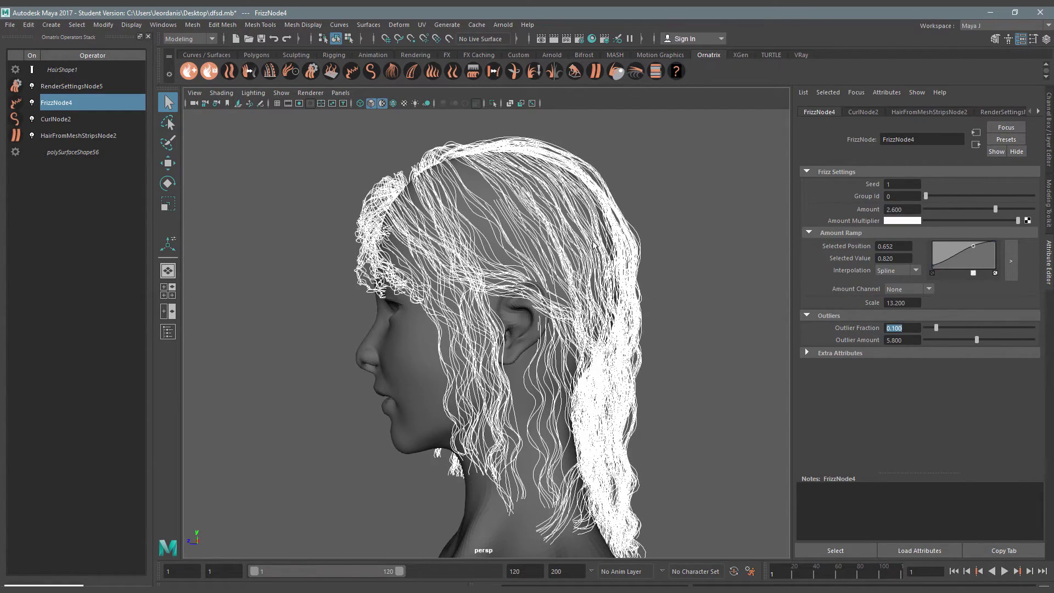
Raise the frizz scale to 6.1 and set Outlier Amount to 4
mouse_move(593, 246)
alt+mouse_down()
mouse_move(883, 295)
mouse_move(848, 303)
mouse_move(867, 303)
alt+mouse_up()
alt+drag(691, 278, 661, 282)
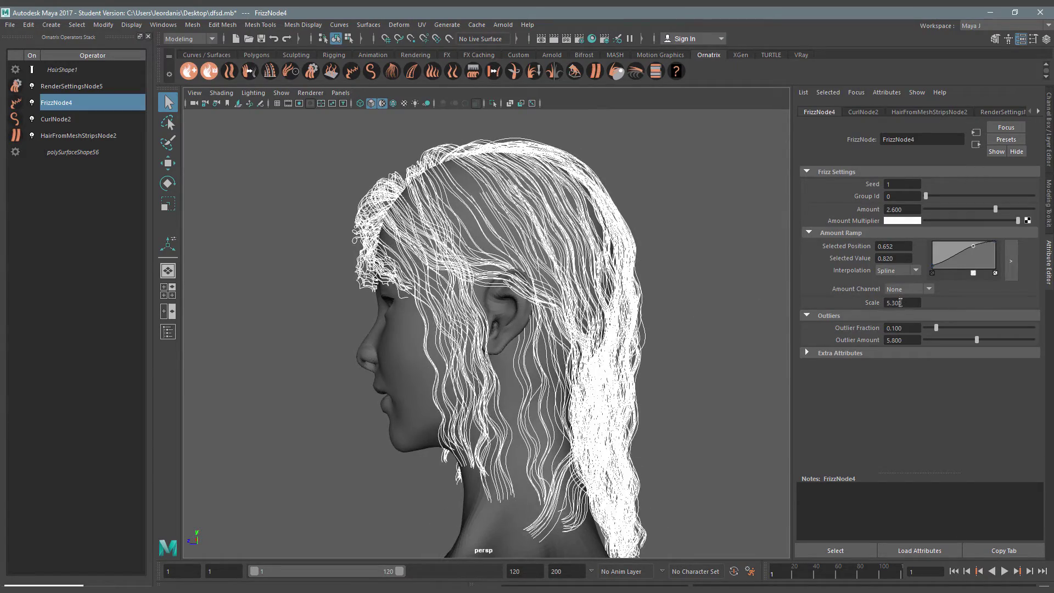
ctrl+drag(900, 302, 904, 304)
text(5)
key(Return)
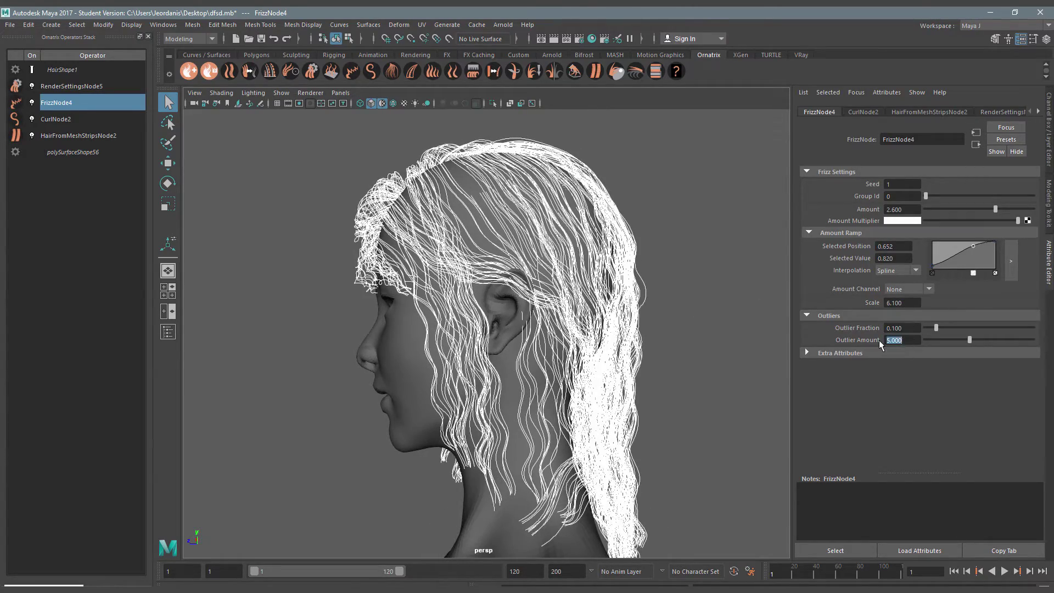
text(4)
key(Return)
Add a low midway point on the frizz ramp and set frizz Amount to 2.6
alt+drag(707, 277, 661, 281)
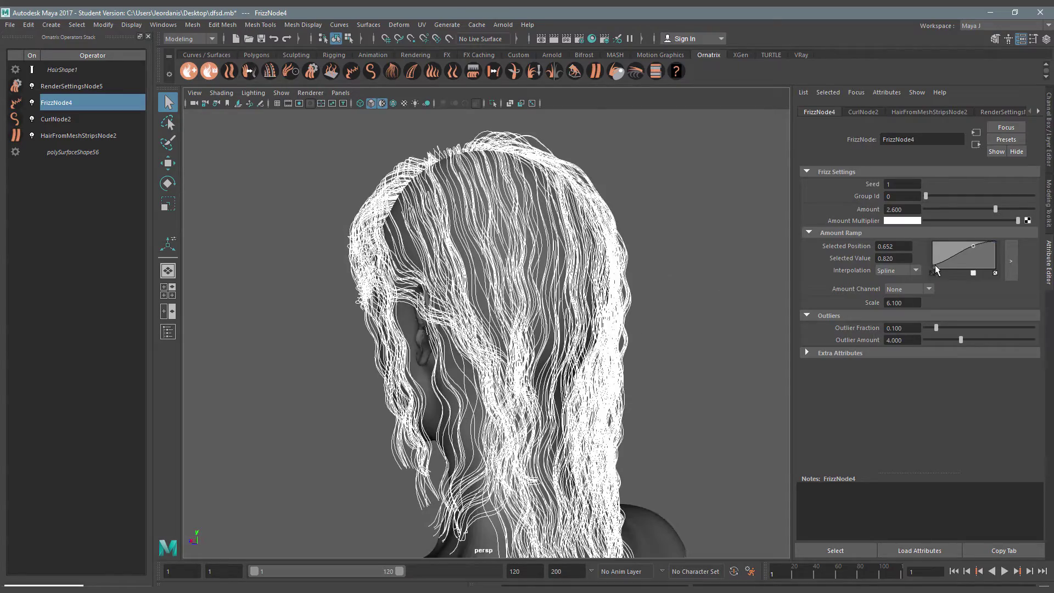
drag(960, 258, 964, 268)
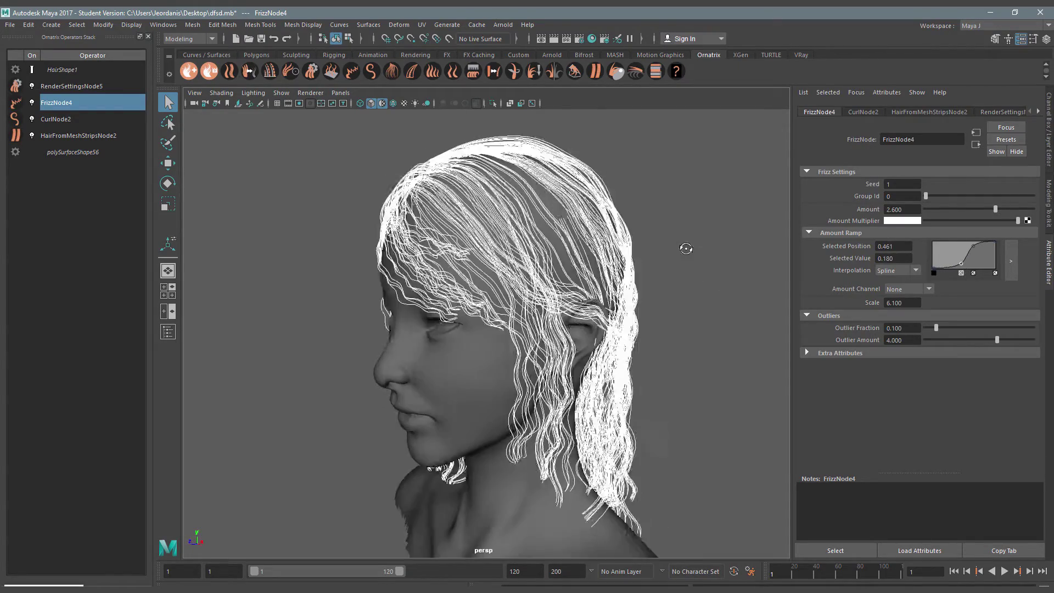
alt+drag(682, 249, 659, 253)
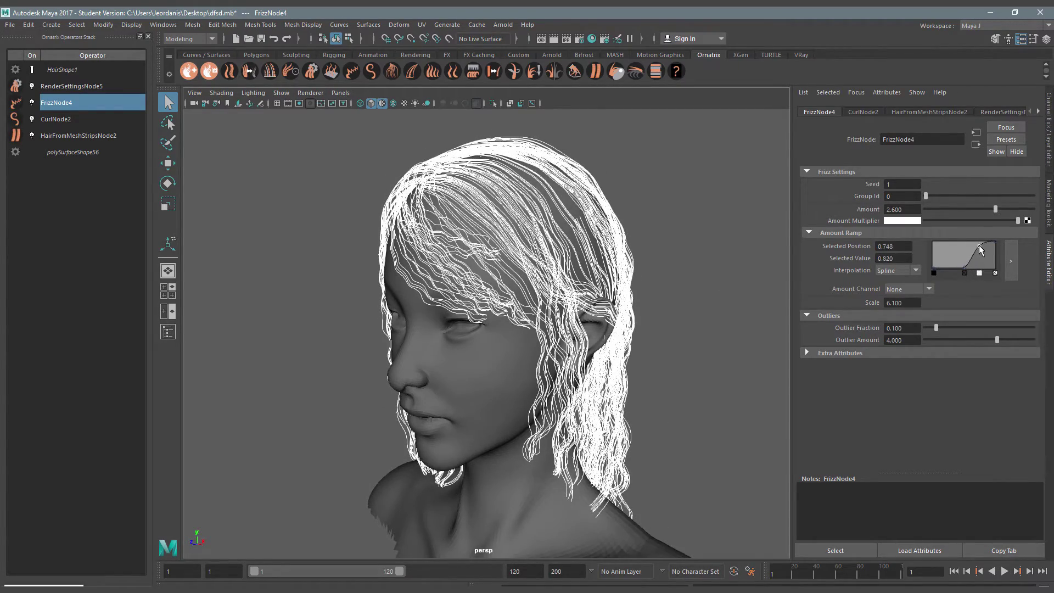
text(2.6)
key(Return)
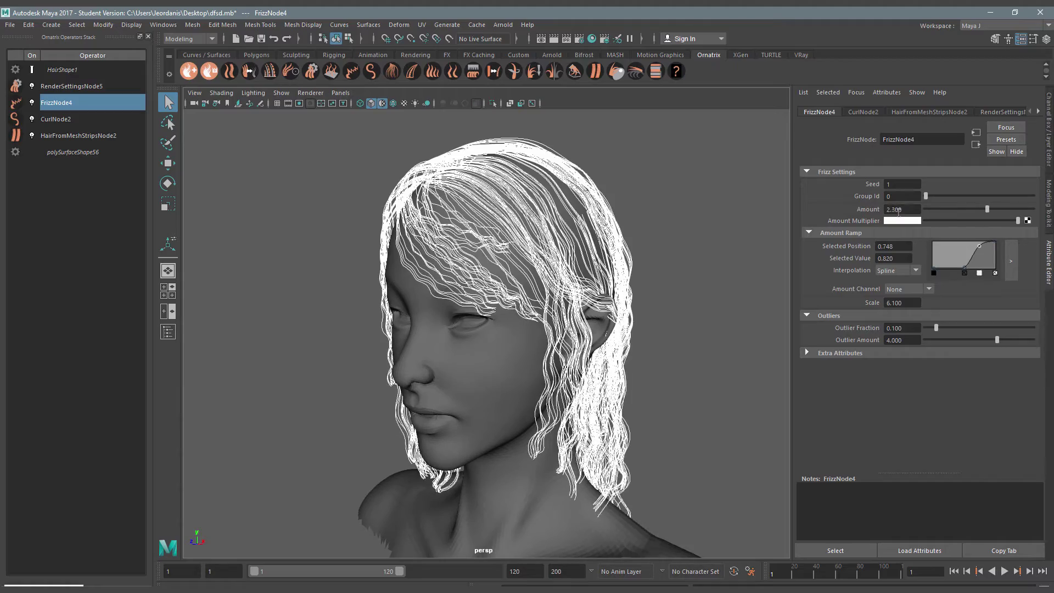
mouse_move(681, 244)
alt+mouse_down()
mouse_move(639, 241)
mouse_move(725, 218)
alt+mouse_up()
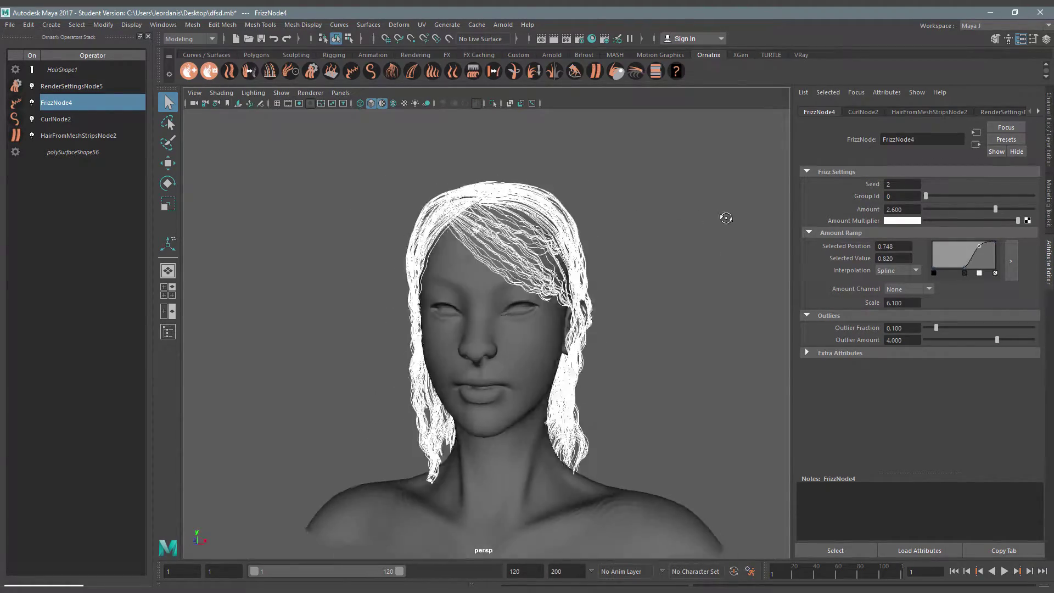
scroll(535, 237, up, 2)
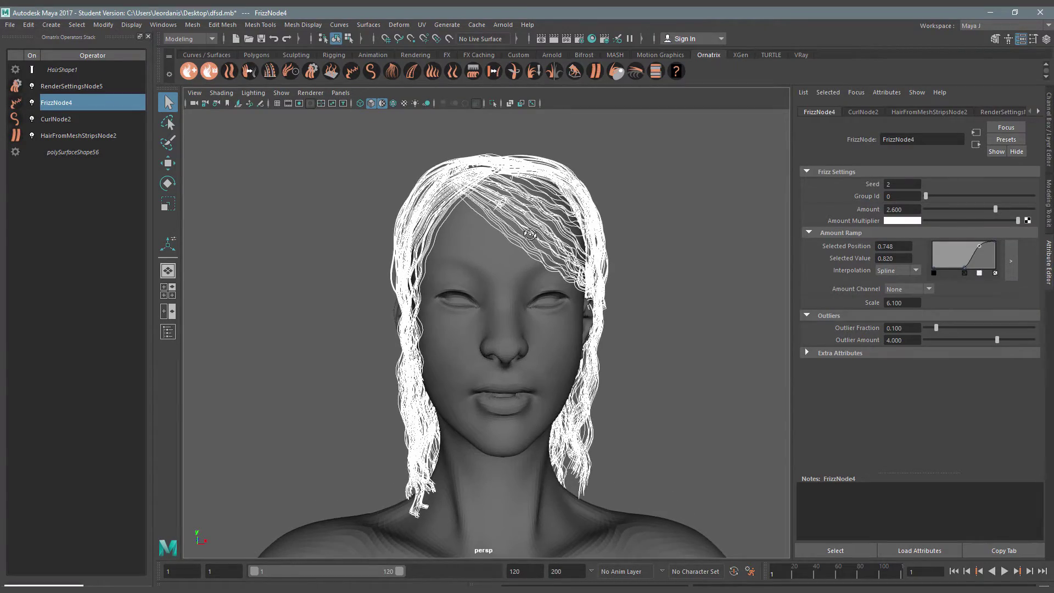
alt+drag(529, 235, 540, 236)
Save the scene with Ctrl+S
key(ctrl+s)
key(Return)
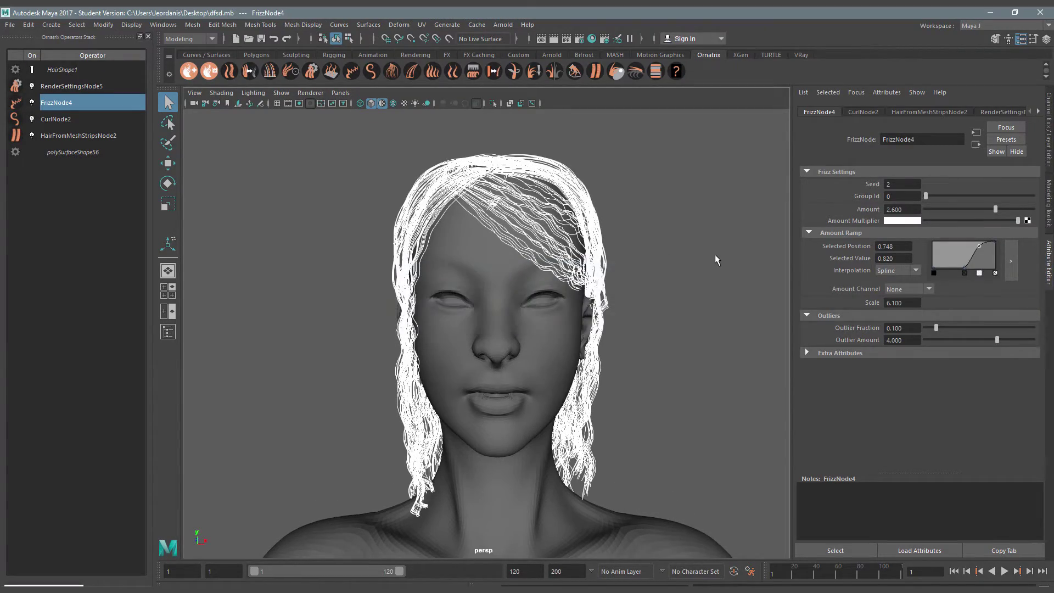
alt+drag(715, 255, 692, 255)
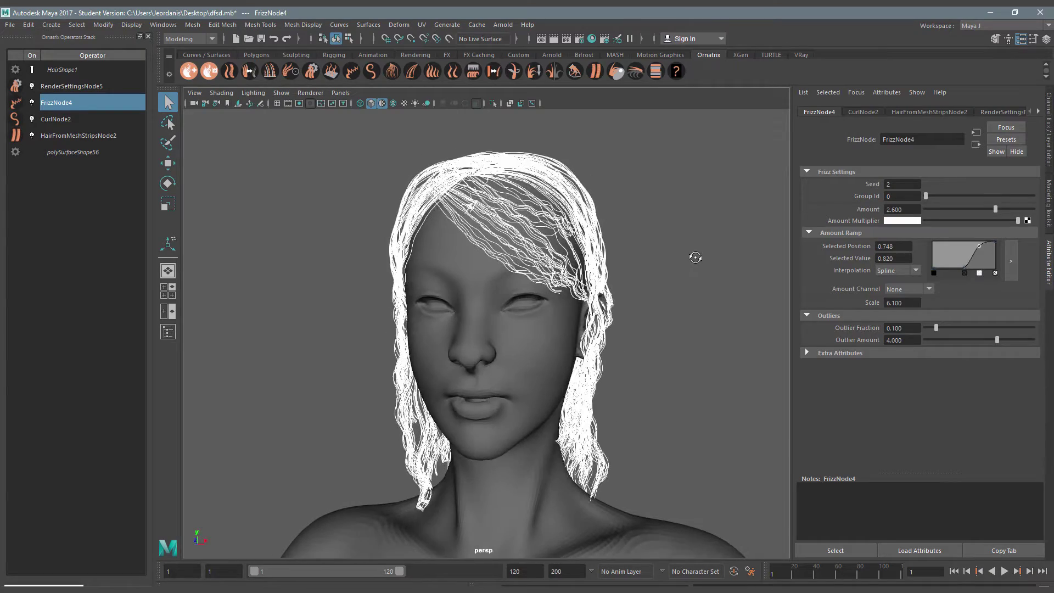
Set the frizz Amount to 0.8 and the frizz Scale to 3.8
double_click(896, 210)
text(0.8)
key(Return)
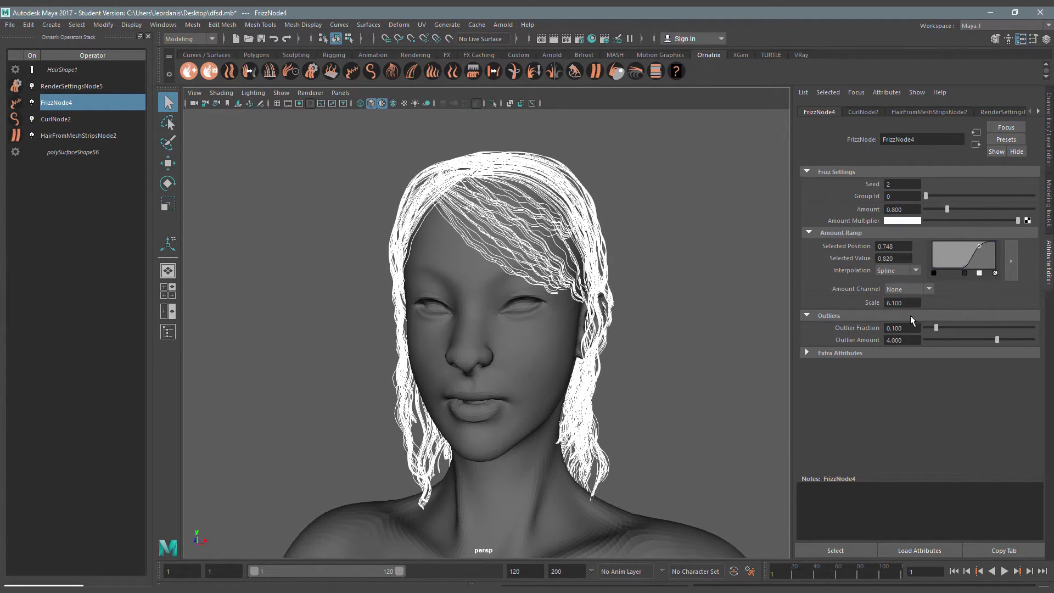
mouse_move(907, 306)
ctrl+mouse_down()
mouse_move(875, 304)
mouse_move(889, 303)
ctrl+mouse_up()
mouse_move(706, 312)
alt+mouse_down()
mouse_move(658, 307)
mouse_move(704, 304)
alt+mouse_up()
Switch the viewport to Viewport 2.0 shaded display and select Hair_Strips in the Outliner
click(310, 92)
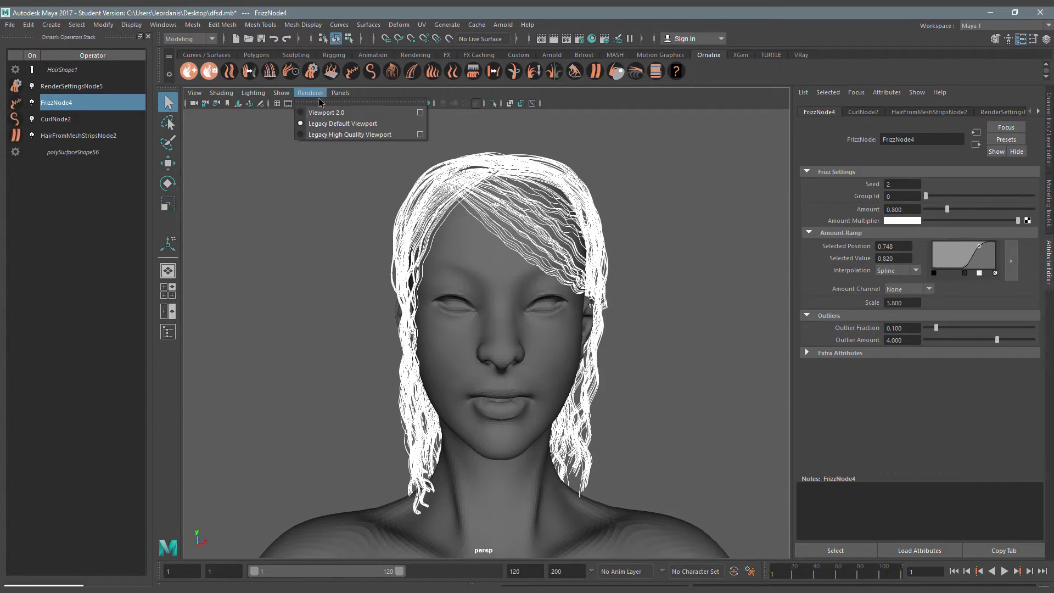
click(329, 110)
alt+drag(494, 302, 417, 302)
click(101, 136)
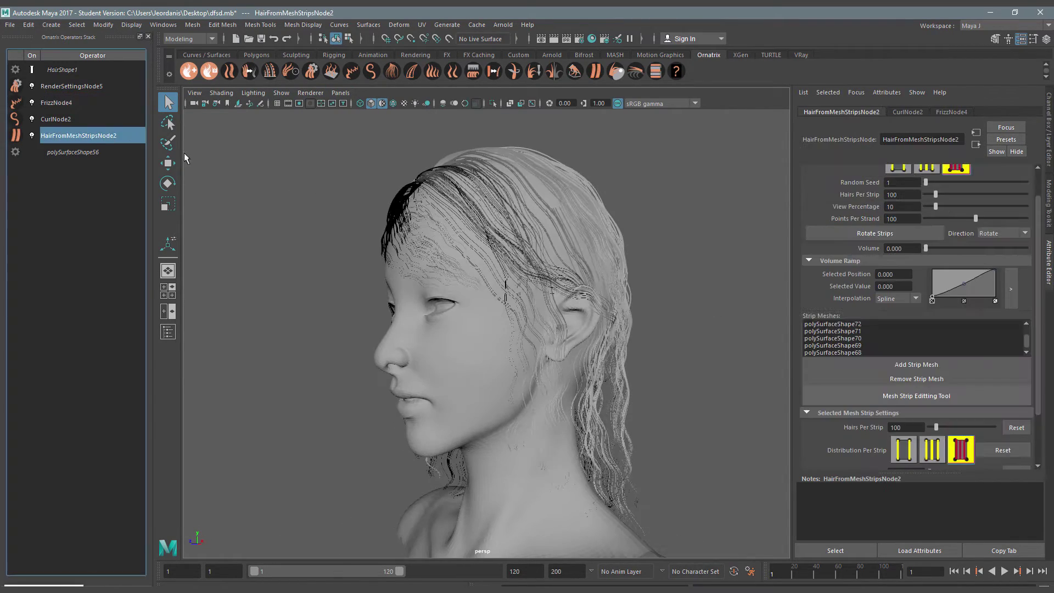
alt+drag(610, 267, 654, 270)
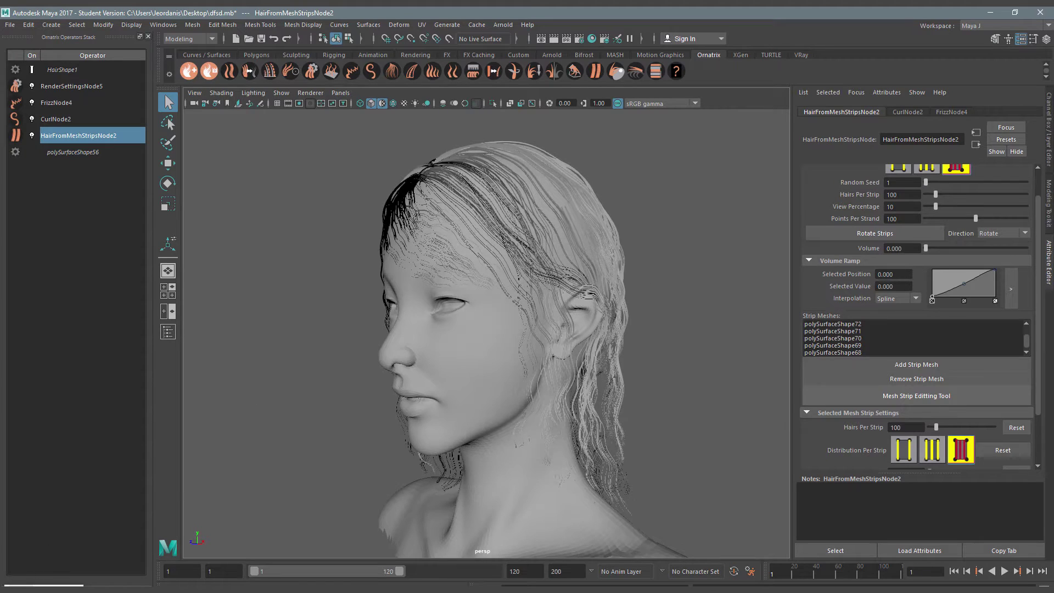
click(168, 332)
click(55, 462)
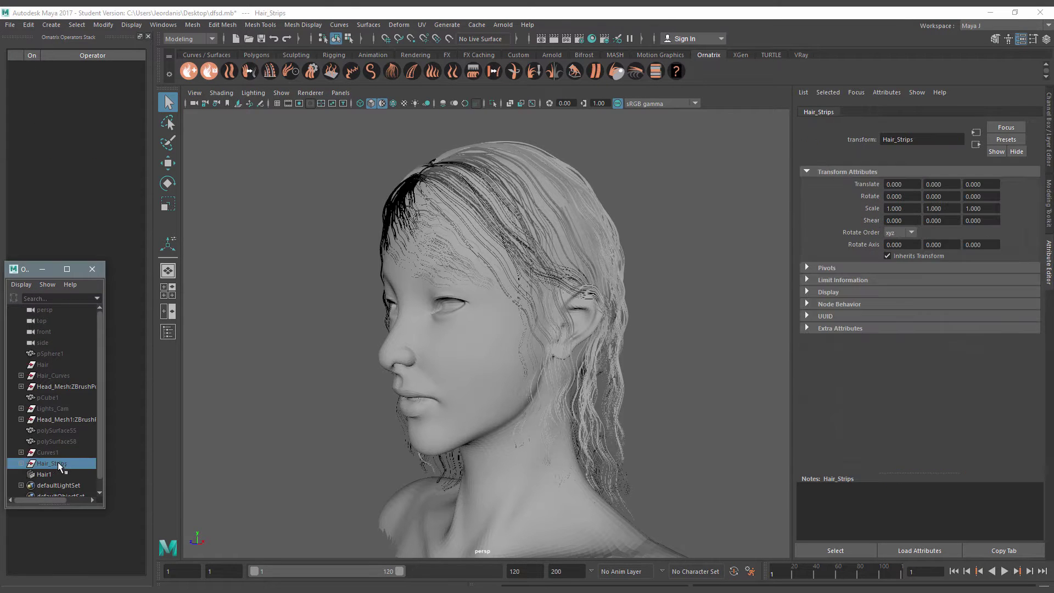
click(46, 270)
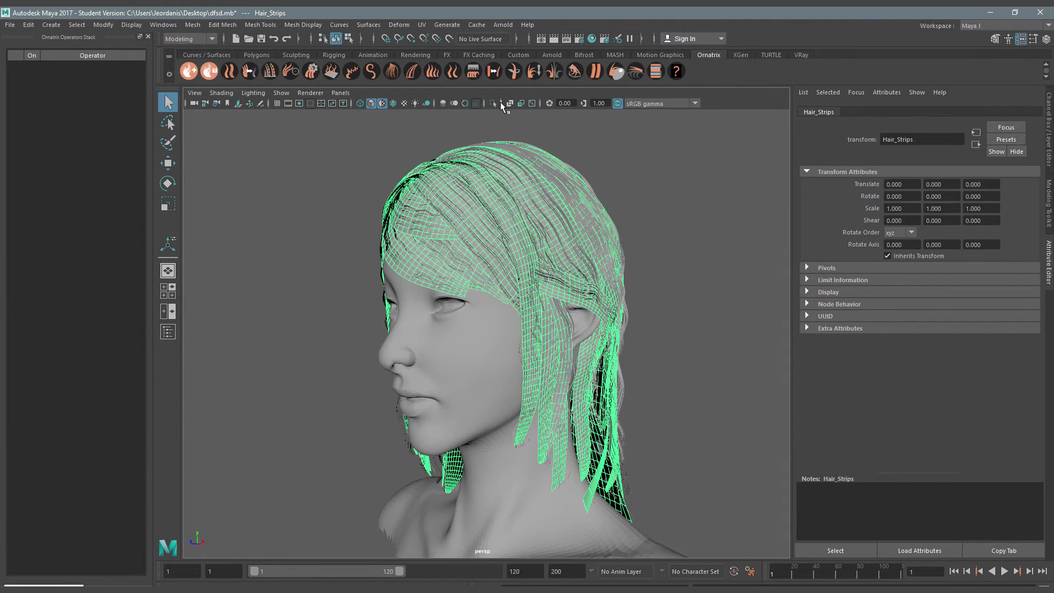
Select two border edges of the forehead strip and pull them down-left
scroll(470, 301, up, 3)
scroll(461, 295, up, 3)
scroll(461, 295, up, 2)
click(418, 289)
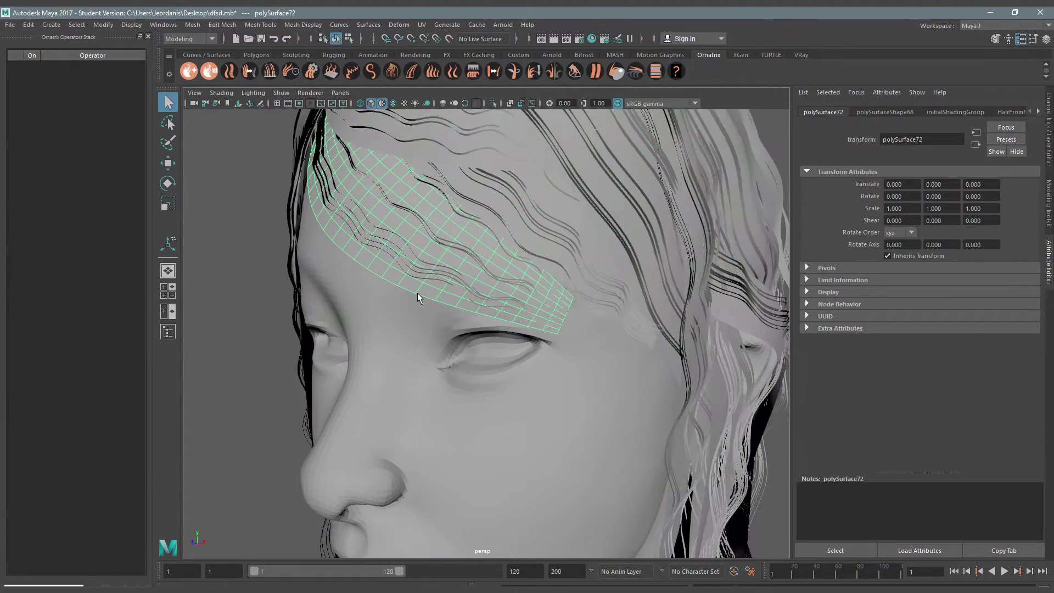
right_drag(418, 288, 415, 239)
click(406, 291)
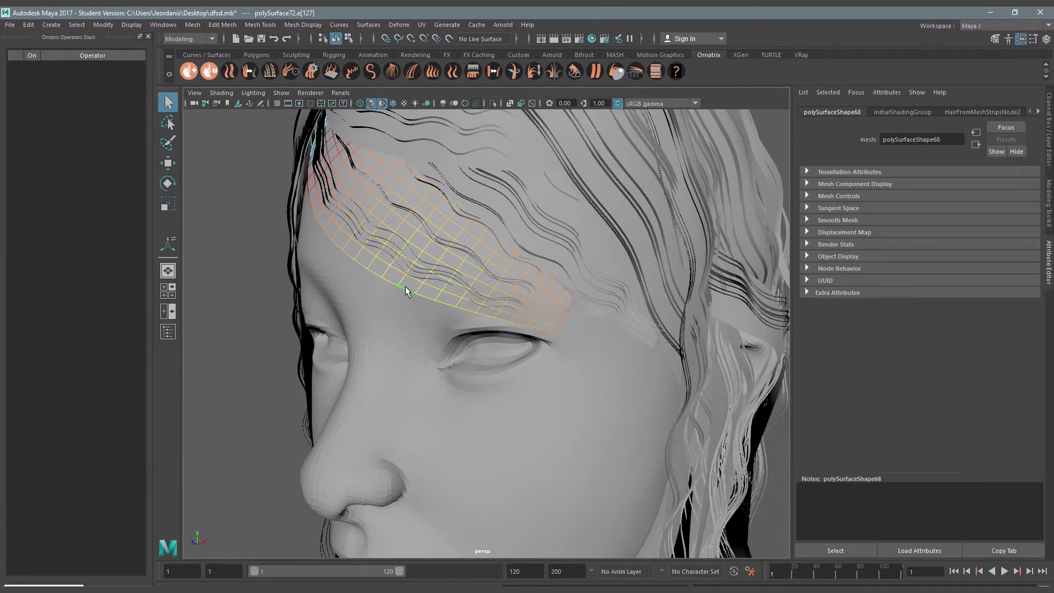
click(376, 277)
key(w)
mouse_move(420, 229)
mouse_down()
mouse_move(387, 283)
mouse_move(431, 270)
mouse_move(406, 274)
mouse_up()
Set the soft selection falloff to 6
click(1048, 203)
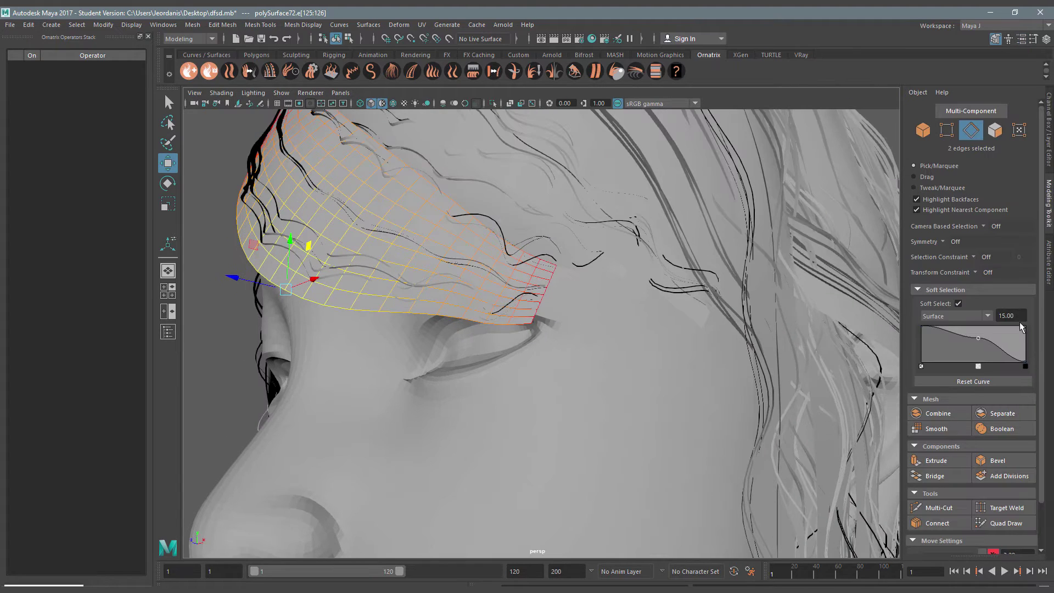
text(10)
key(Return)
text(6)
key(Return)
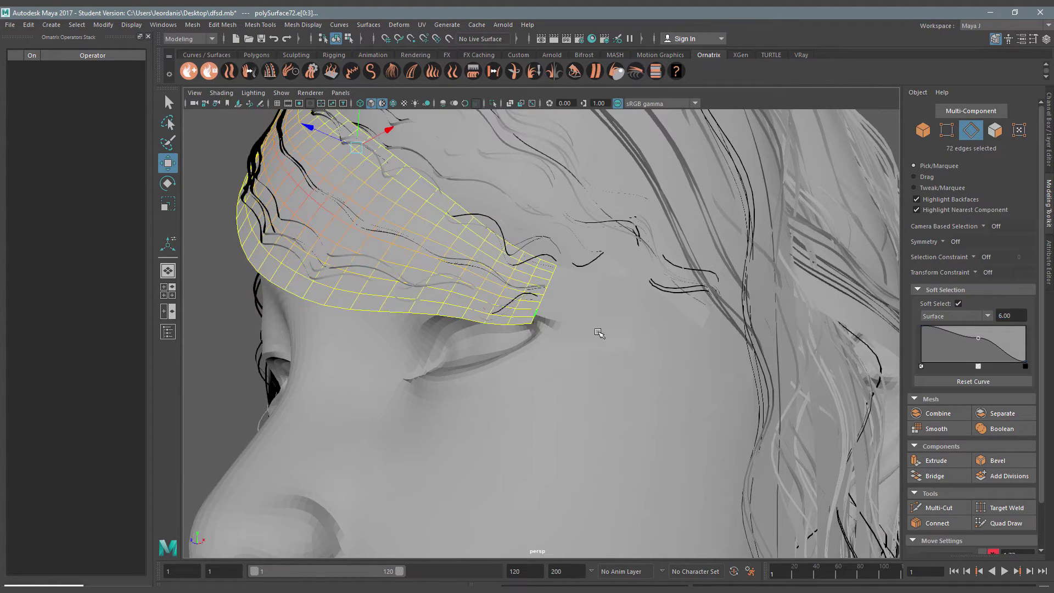
Select the strip's end edges with soft selection off and extrude them outward
alt+drag(595, 329, 604, 351)
mouse_move(330, 154)
mouse_down()
mouse_move(612, 356)
mouse_move(519, 274)
mouse_move(756, 345)
mouse_move(571, 311)
mouse_up()
click(957, 303)
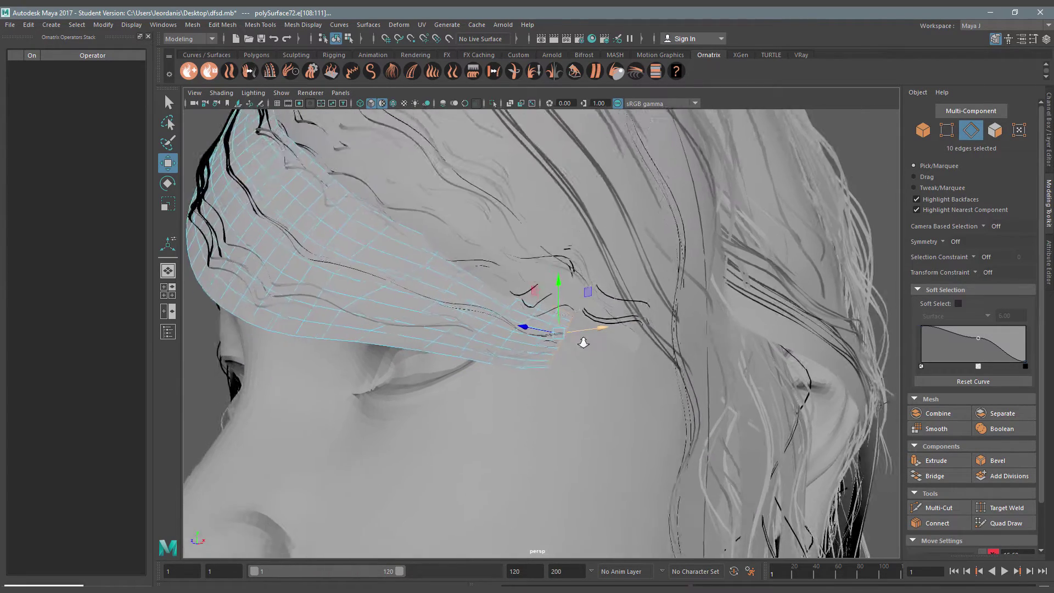
ctrl+click(572, 311)
alt+right_drag(572, 312, 610, 344)
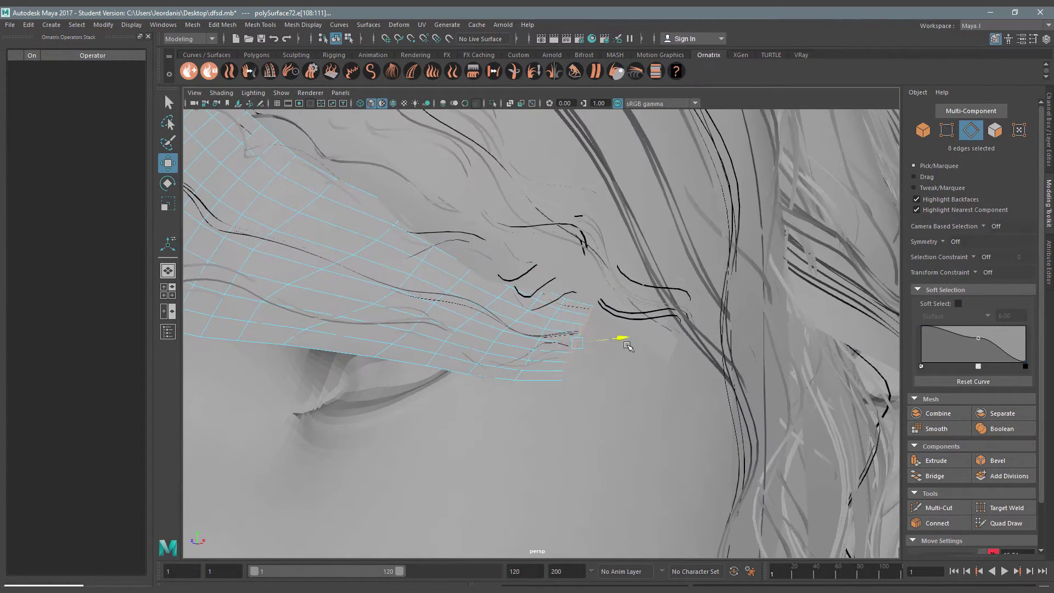
alt+drag(627, 346, 628, 191)
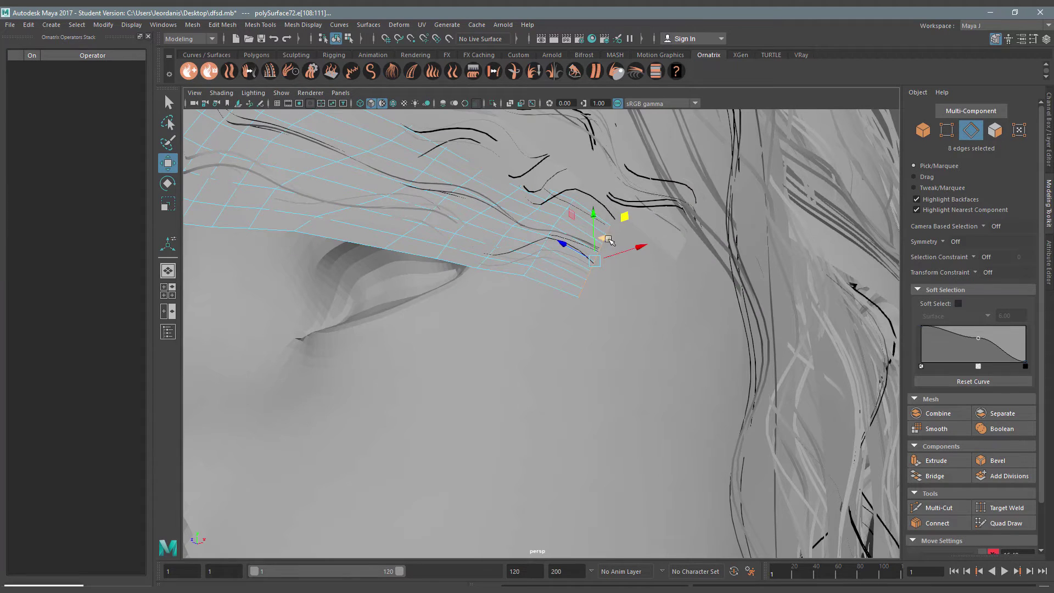
shift+right_drag(582, 286, 578, 308)
mouse_move(579, 308)
alt+mouse_down()
mouse_move(571, 365)
mouse_move(631, 398)
alt+mouse_up()
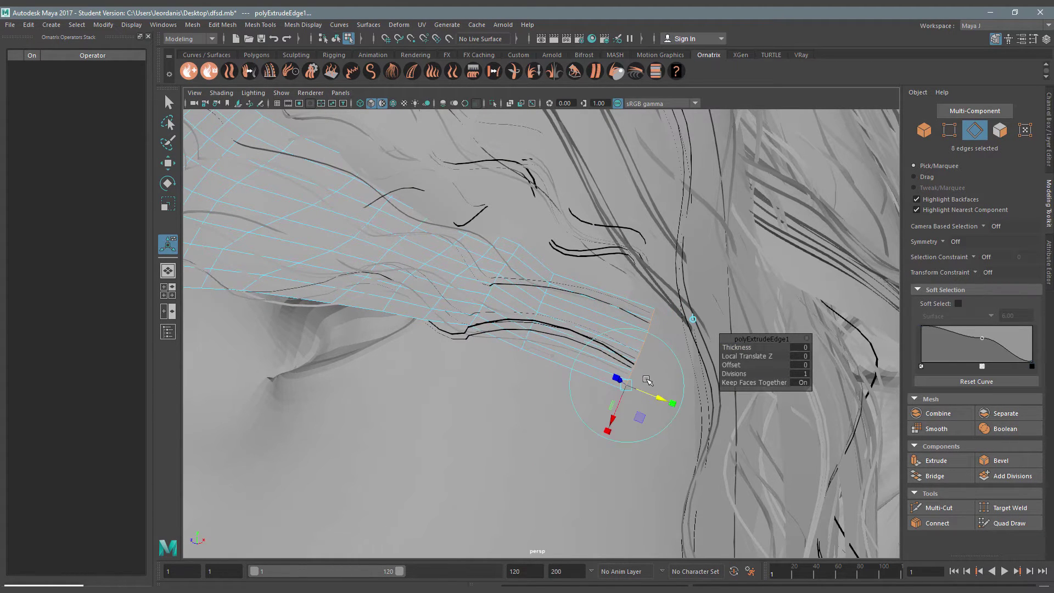
Move the extruded edges out toward the temple
scroll(631, 398, up, 2)
mouse_move(569, 503)
alt+mouse_down()
mouse_move(497, 362)
mouse_move(631, 325)
mouse_move(767, 335)
mouse_move(708, 350)
alt+mouse_up()
key(q)
key(w)
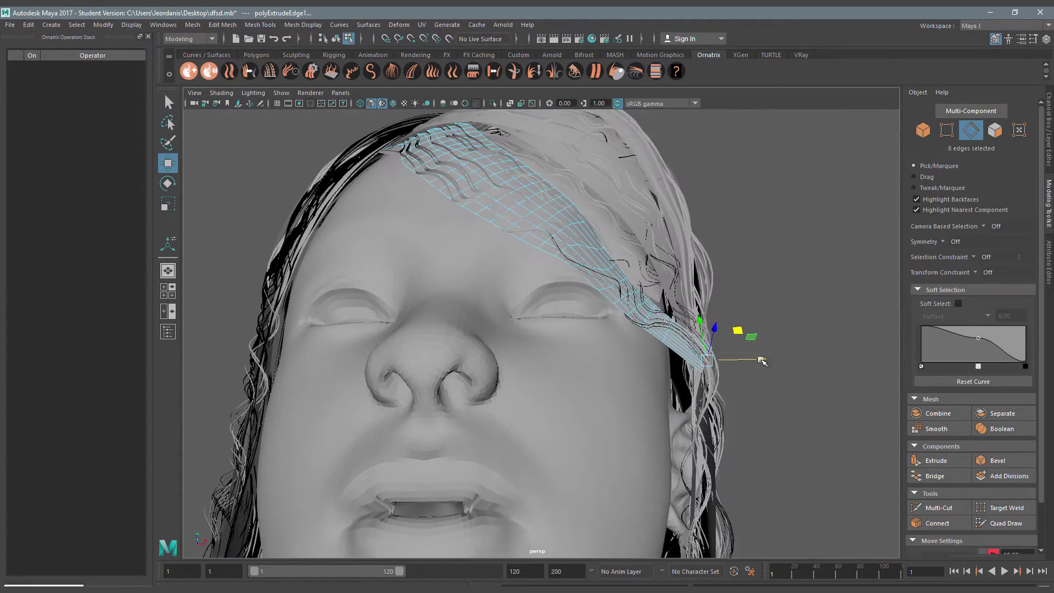
scroll(730, 360, up, 3)
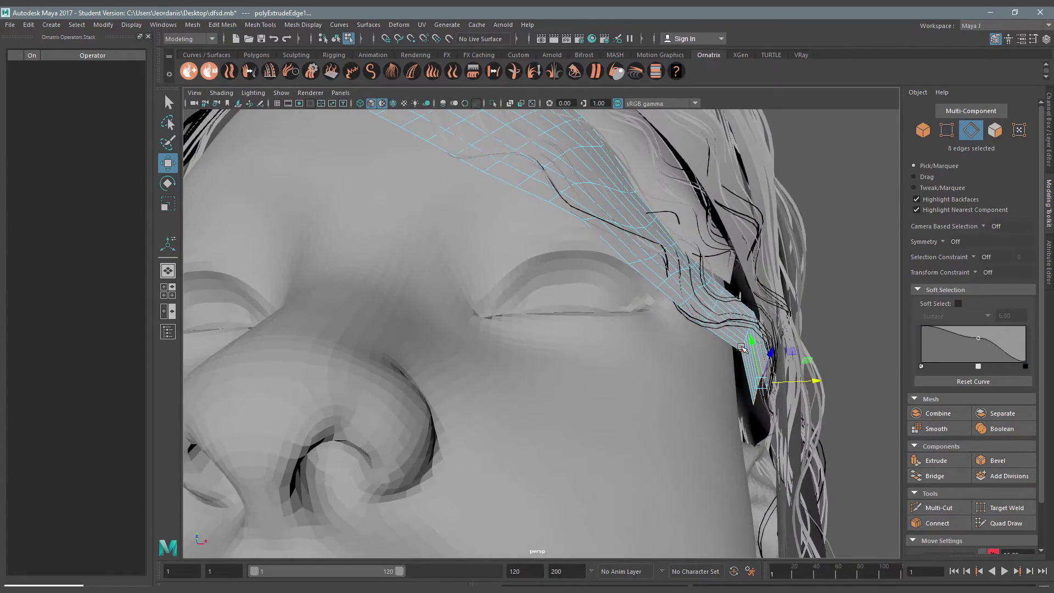
mouse_move(741, 347)
mouse_down()
mouse_move(676, 310)
mouse_move(523, 314)
mouse_move(545, 318)
mouse_up()
Select an edge loop across the middle of the strip
click(544, 318)
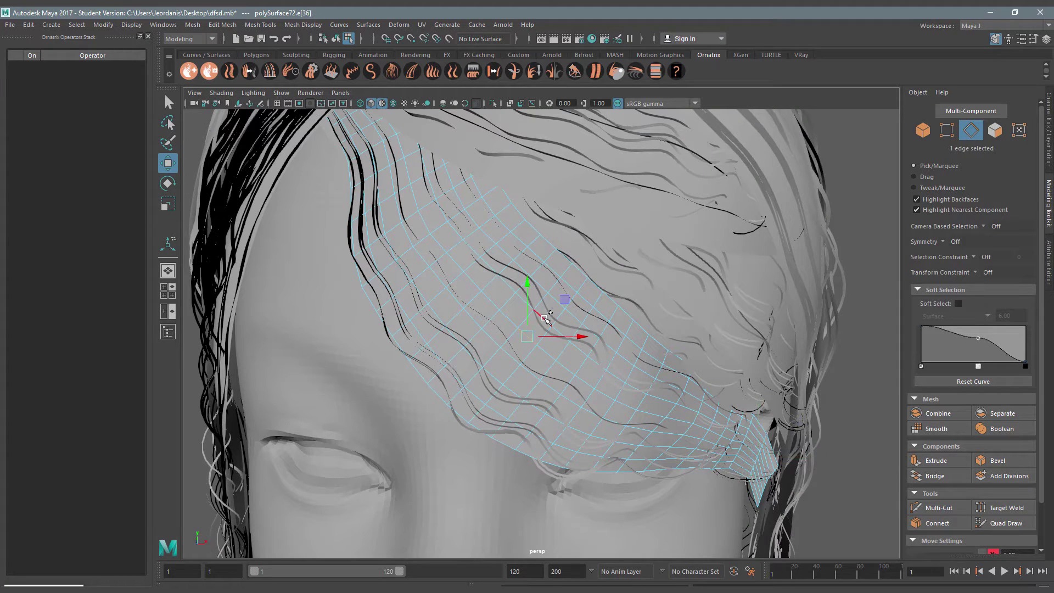
shift+right_drag(513, 357, 506, 369)
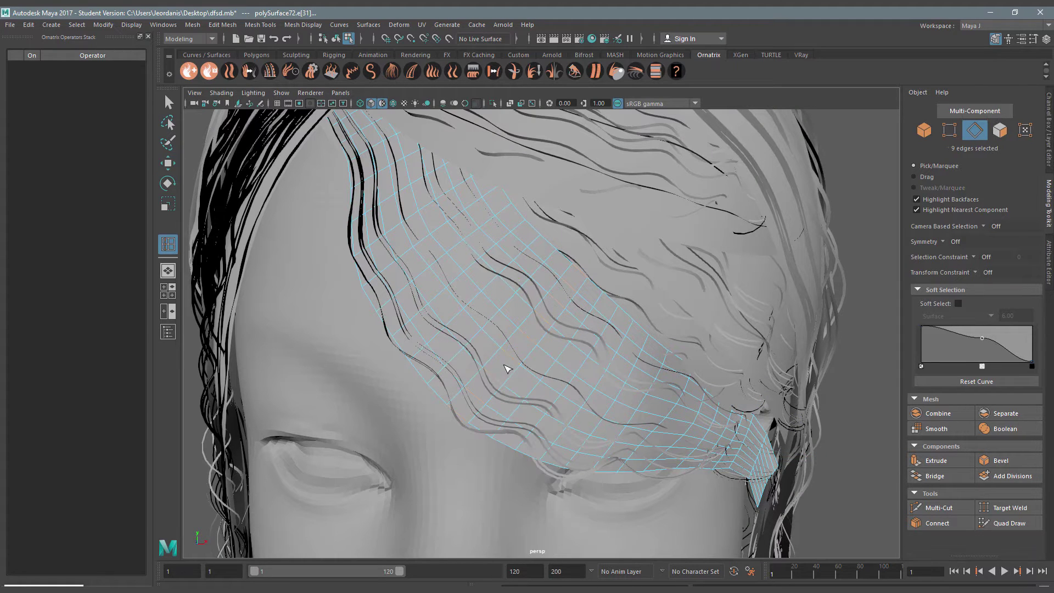
alt+drag(514, 360, 540, 309)
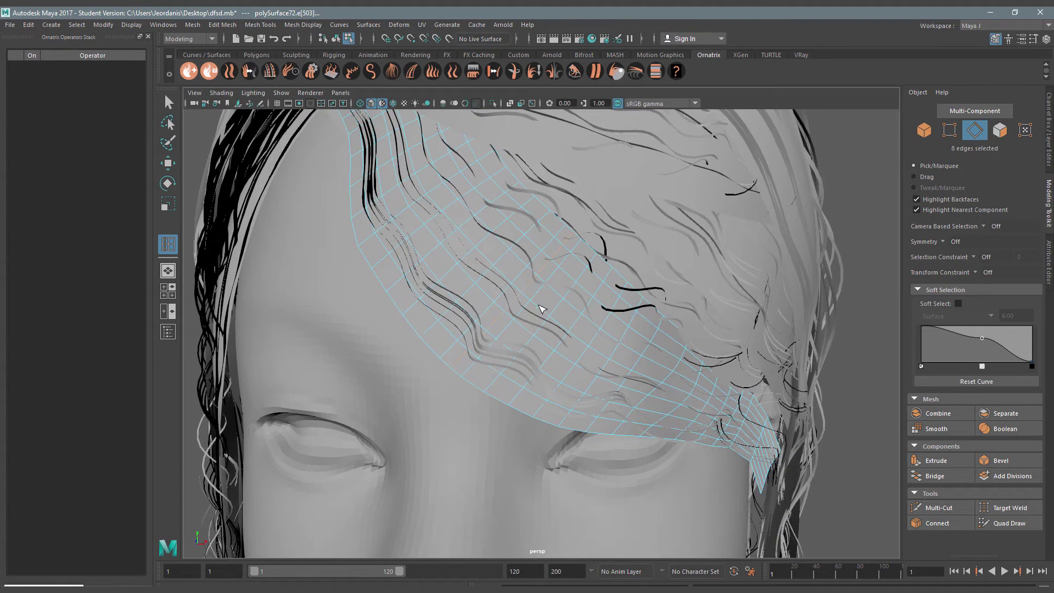
double_click(540, 309)
key(q)
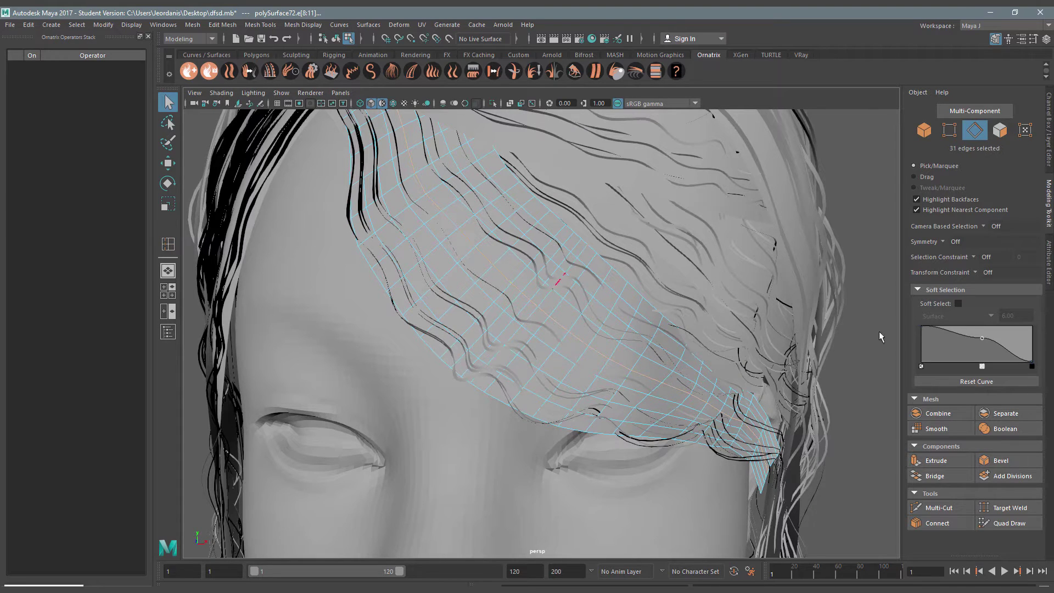
Enable soft selection at radius 3.00 with a smooth curve and move the loop
click(957, 304)
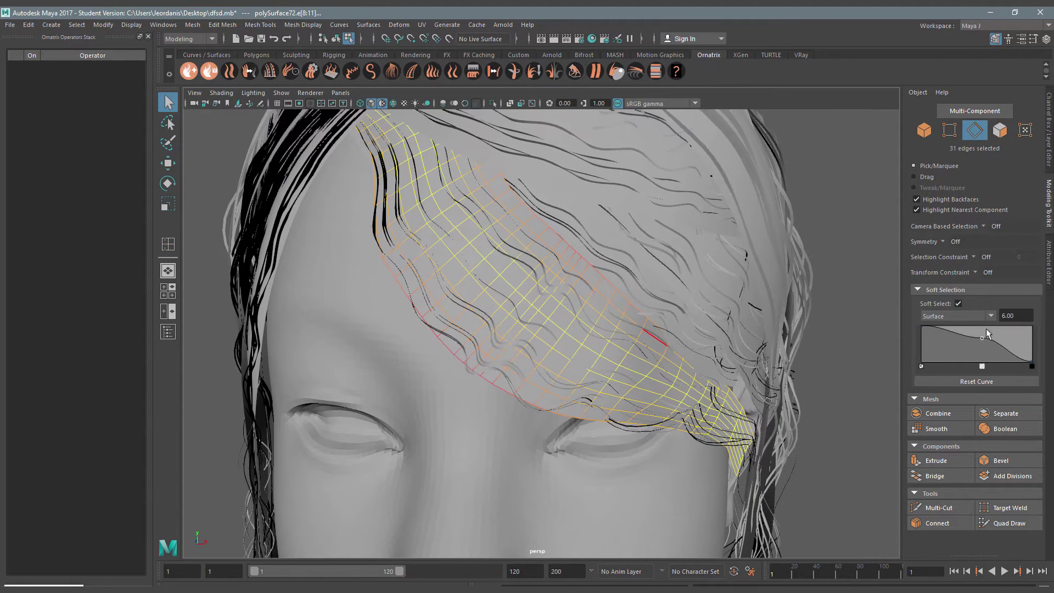
click(982, 366)
key(Return)
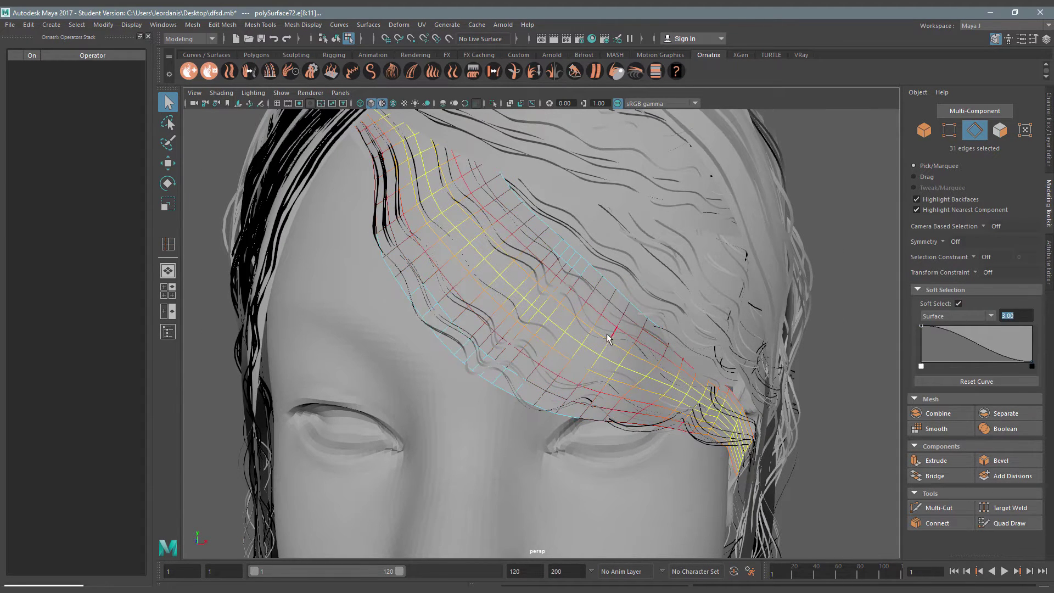
scroll(588, 299, down, 5)
key(w)
alt+drag(607, 292, 732, 343)
key(q)
Return the strip to object mode and select Hair1
click(793, 332)
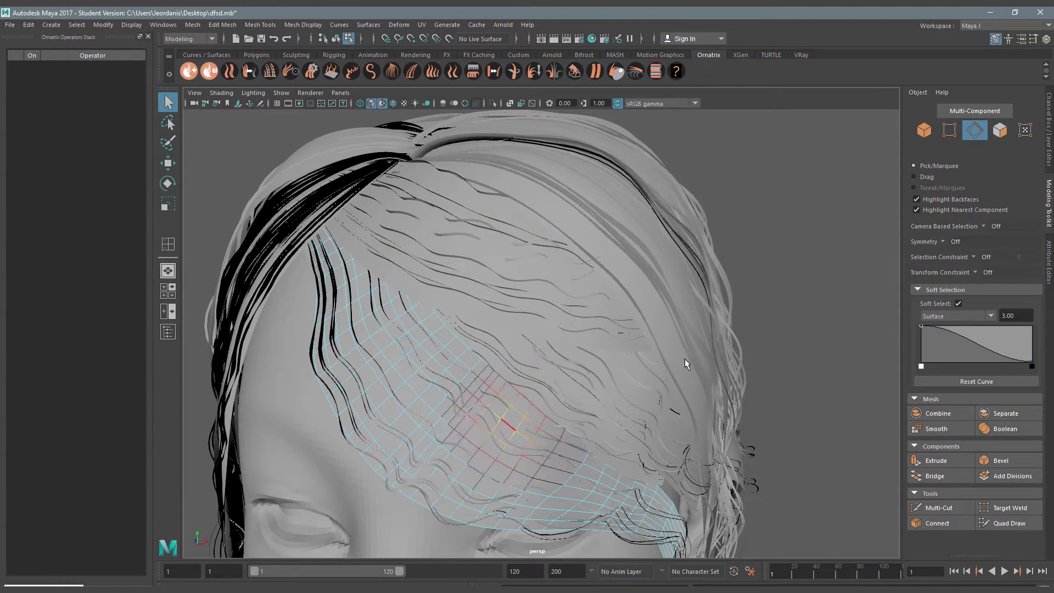
right_drag(775, 272, 818, 259)
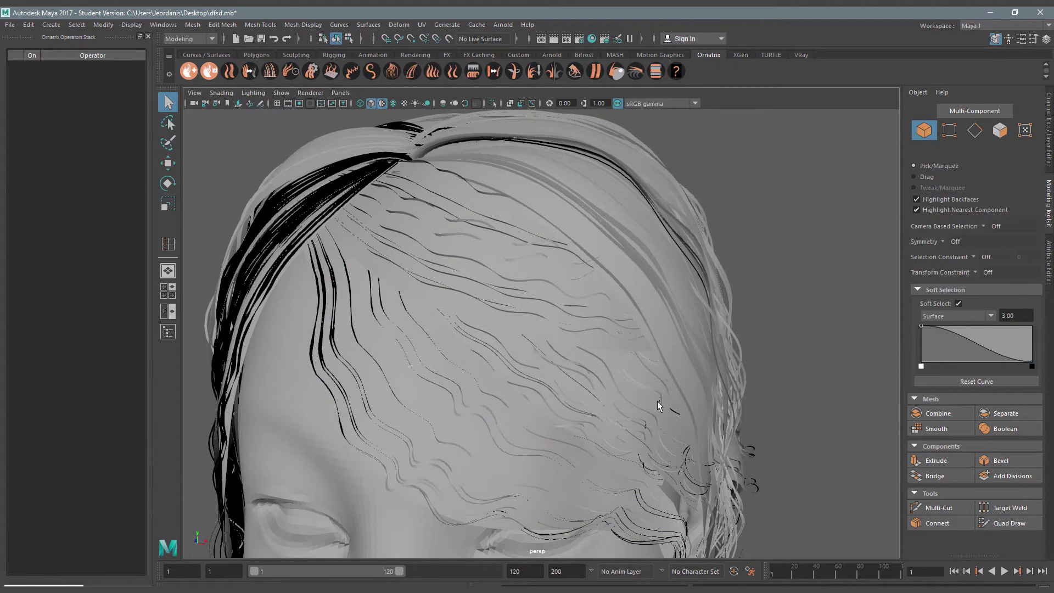
scroll(658, 405, down, 5)
click(1048, 269)
alt+drag(736, 334, 588, 228)
Show the strip generator settings and pick polySurfaceShape74 and polySurfaceShape72 in its strip list
click(587, 229)
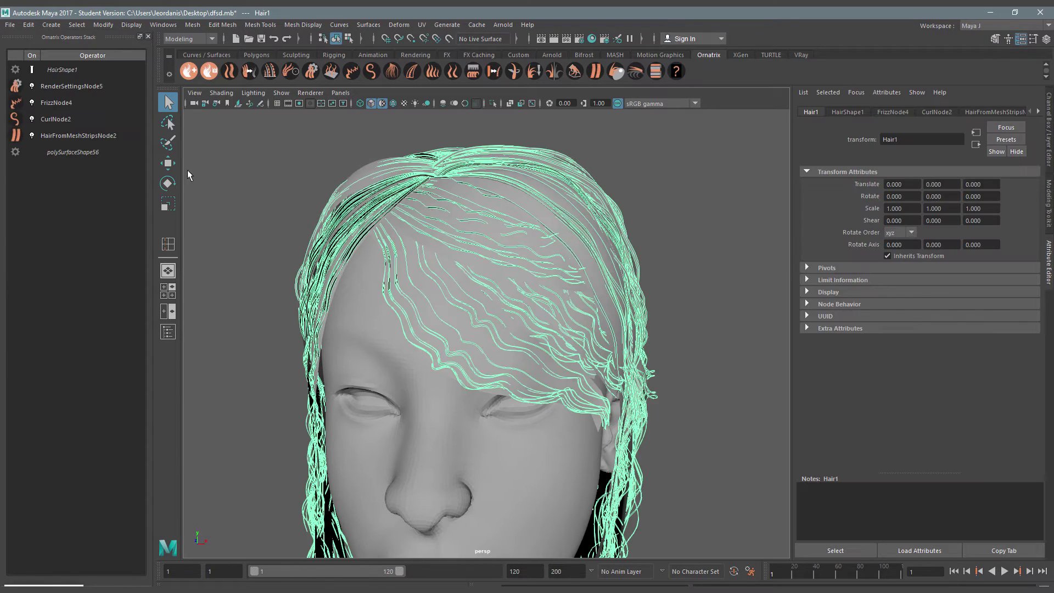
click(75, 136)
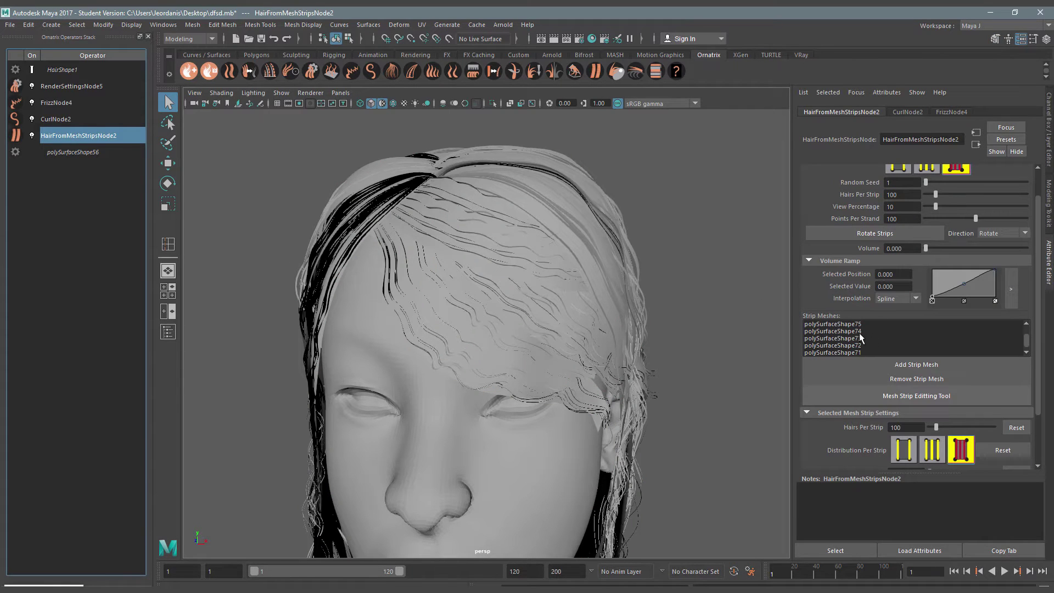
click(836, 329)
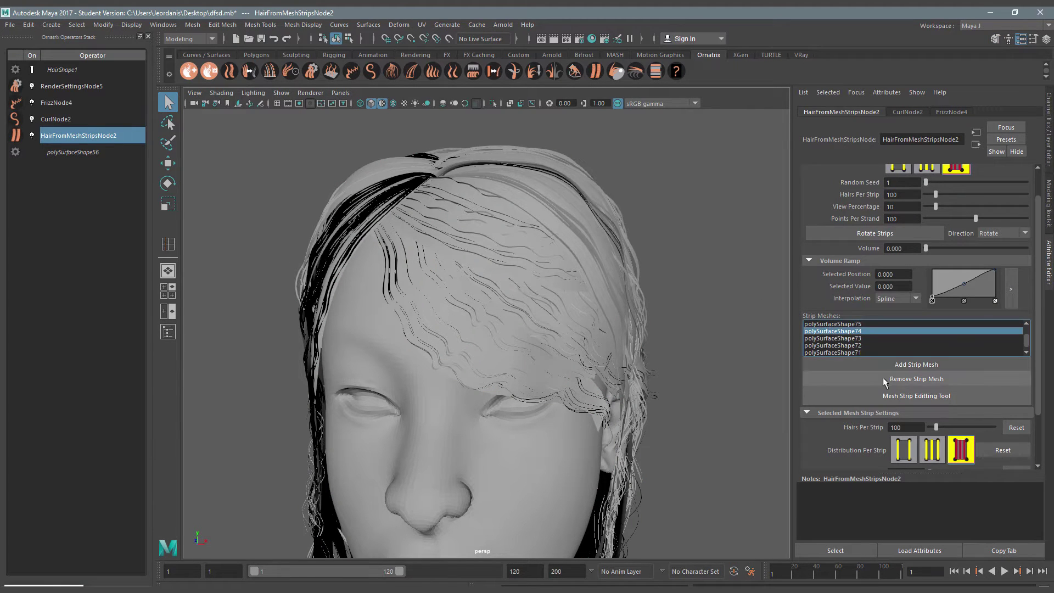
click(856, 345)
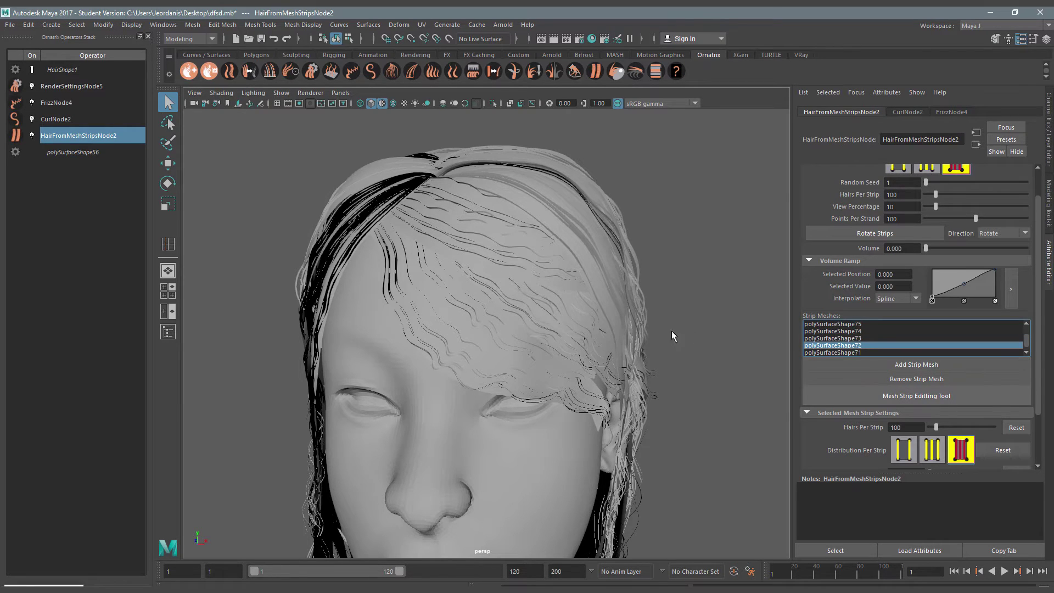
mouse_move(671, 330)
alt+mouse_down()
mouse_move(572, 325)
mouse_move(516, 275)
alt+mouse_up()
click(516, 275)
scroll(516, 275, down, 5)
scroll(572, 303, up, 3)
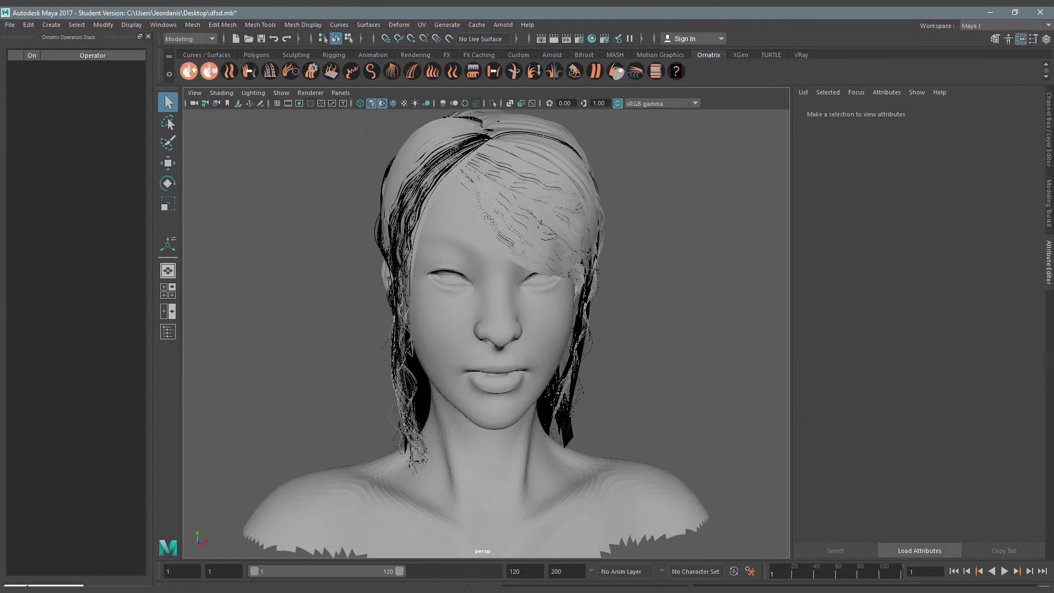
Select Hair_Strips in the Outliner, close it, then reopen HairFromMeshStripsNode2 on the hair
click(168, 332)
click(47, 463)
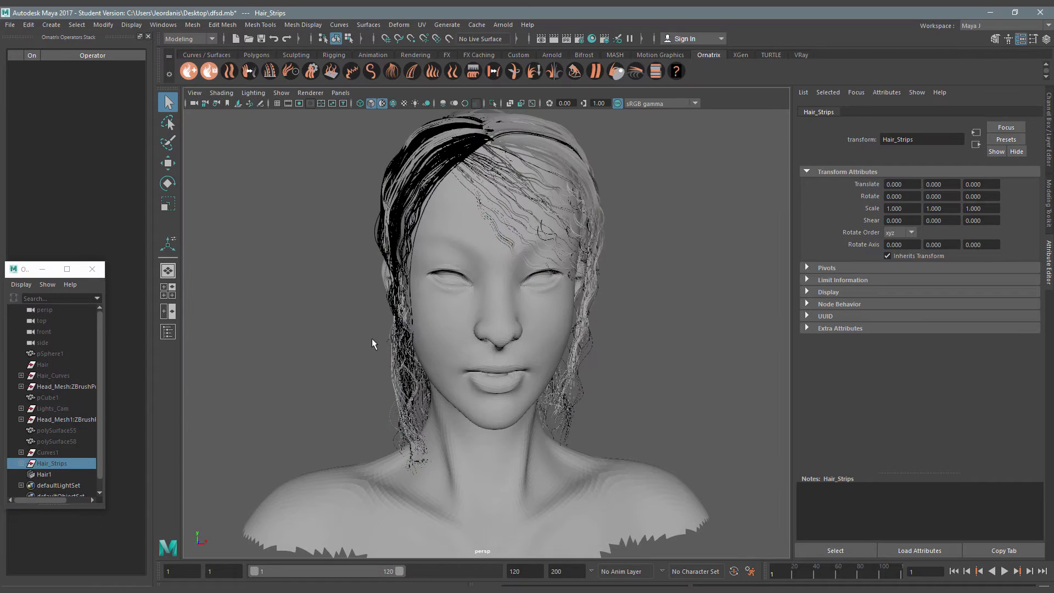
click(52, 271)
alt+drag(631, 324, 494, 331)
click(475, 236)
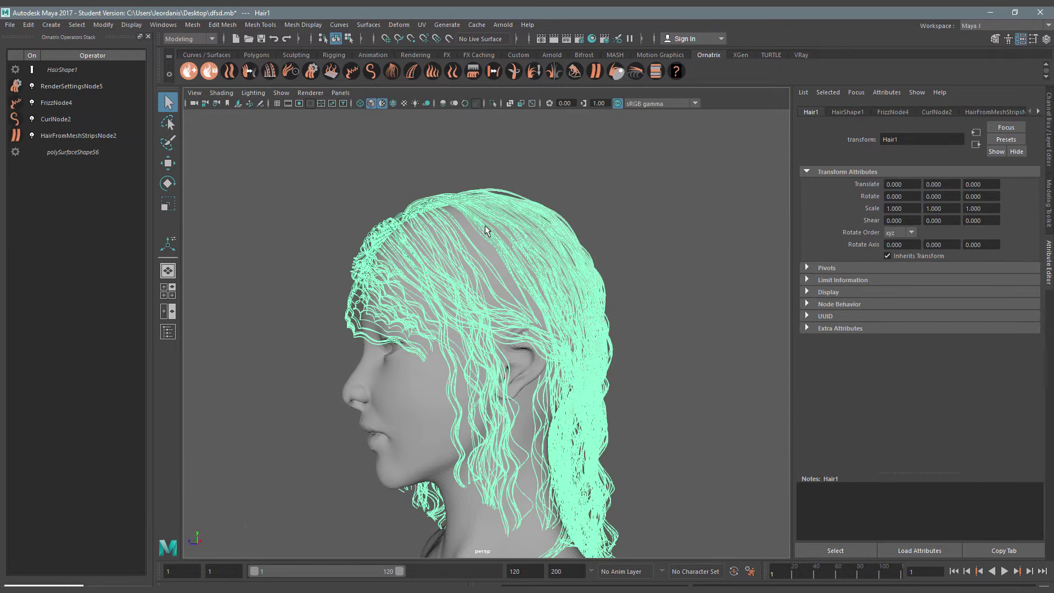
click(75, 137)
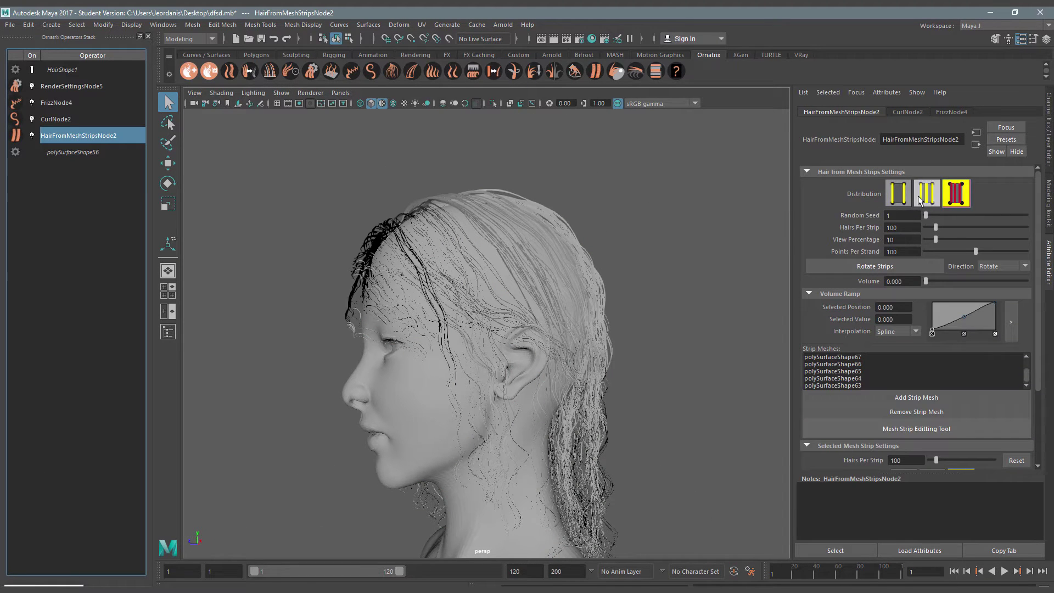
Cycle through the strip Distribution modes and keep the third one
click(921, 201)
alt+drag(604, 259, 629, 235)
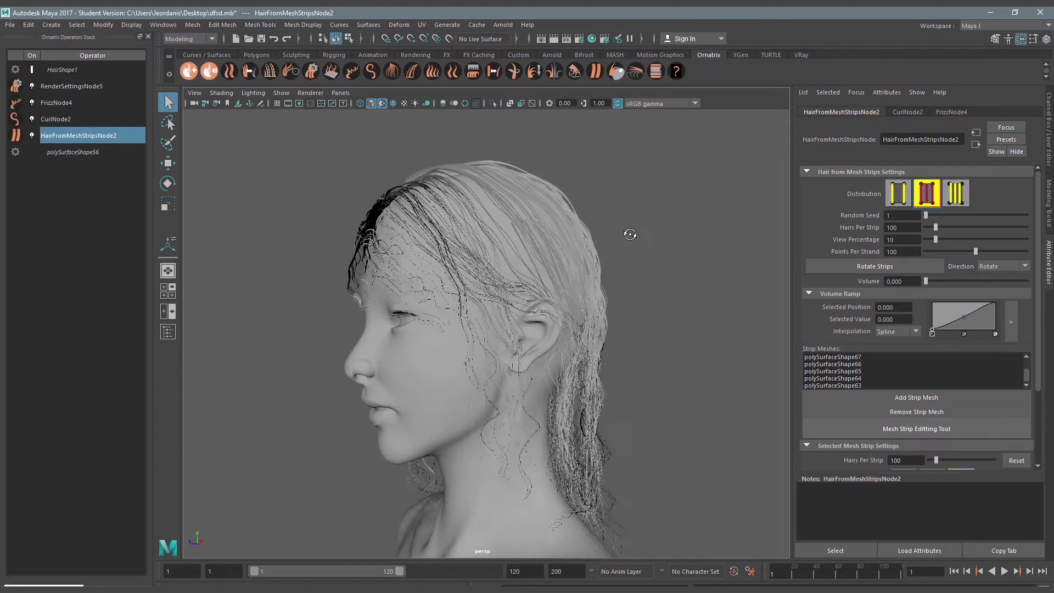
click(898, 198)
click(587, 242)
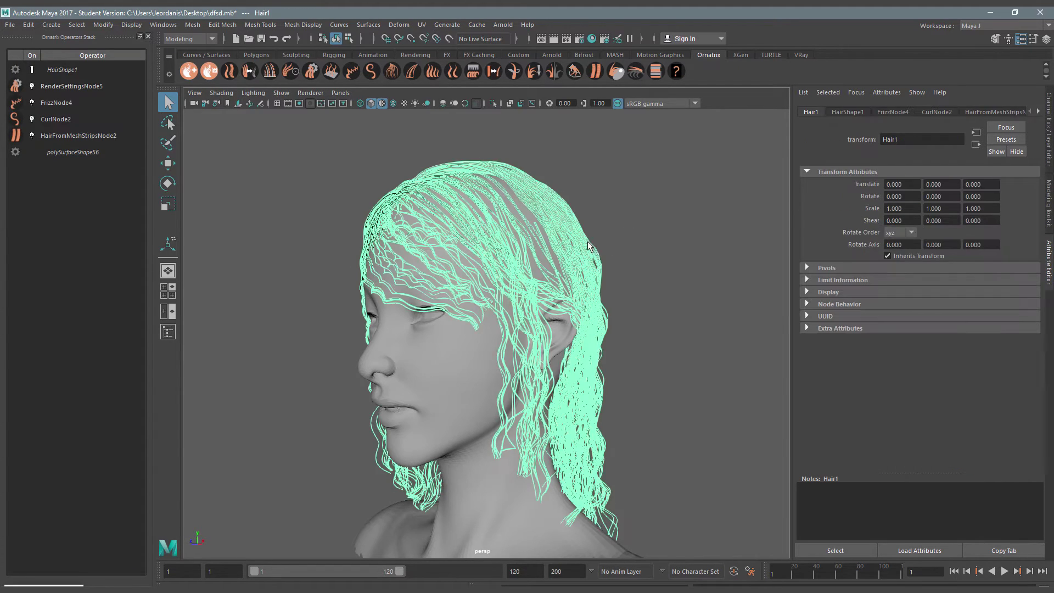
click(75, 136)
click(955, 193)
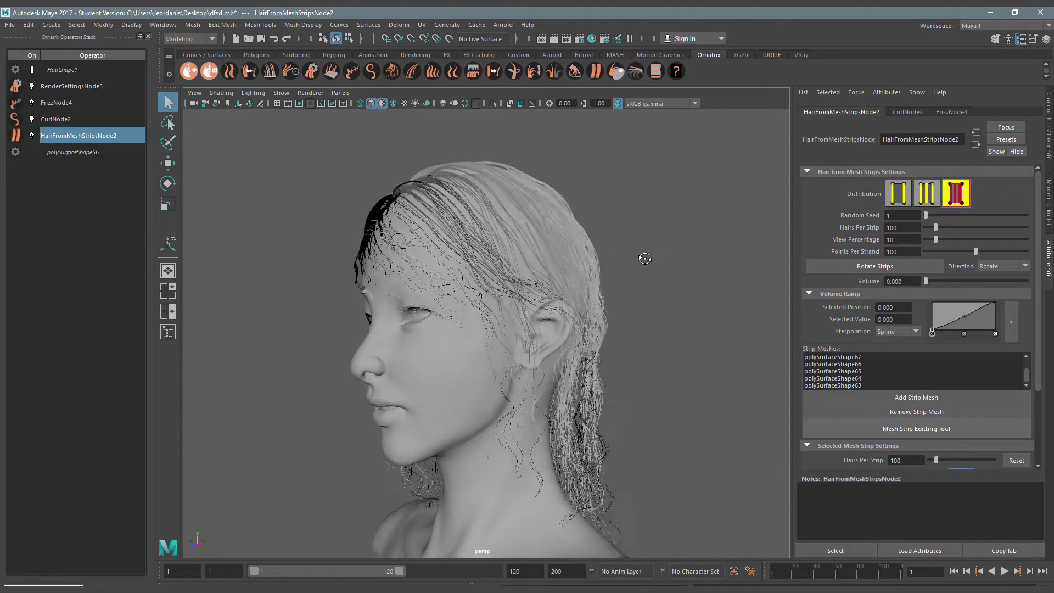
Raise the hair View Percentage toward 50 and orbit around the head to inspect the curls
alt+drag(644, 258, 669, 256)
drag(936, 239, 950, 241)
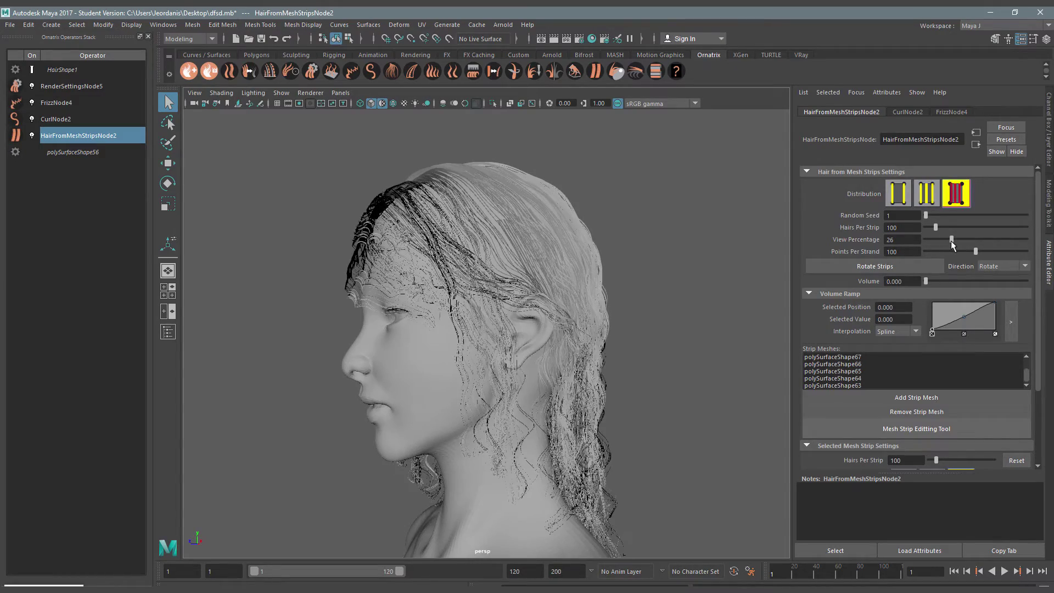
mouse_move(628, 275)
alt+mouse_down()
mouse_move(449, 275)
mouse_move(549, 274)
alt+mouse_up()
drag(895, 240, 842, 235)
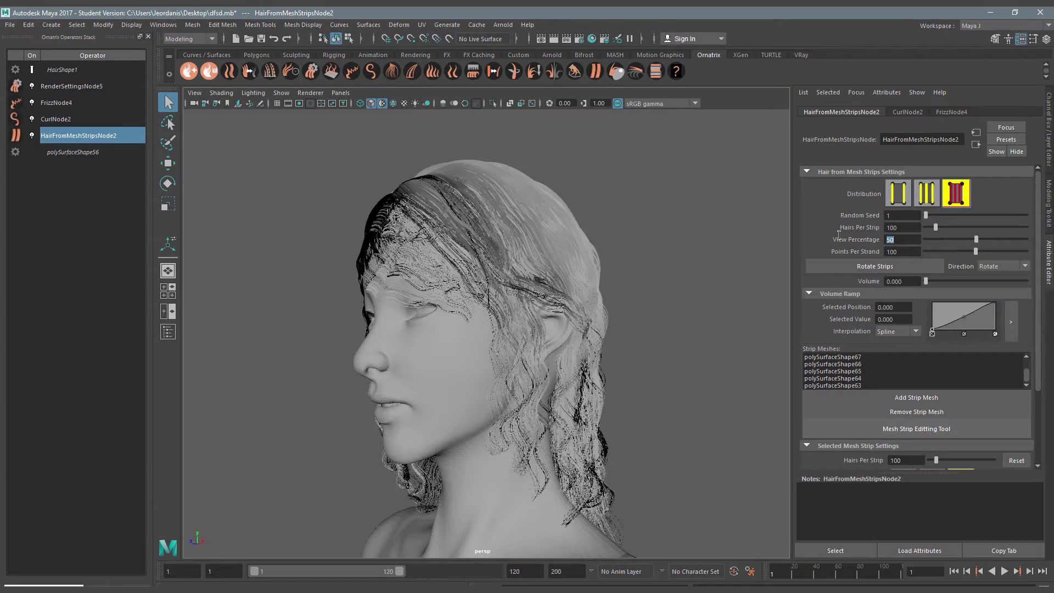
mouse_move(634, 284)
alt+mouse_down()
mouse_move(354, 285)
mouse_move(472, 318)
mouse_move(508, 317)
alt+mouse_up()
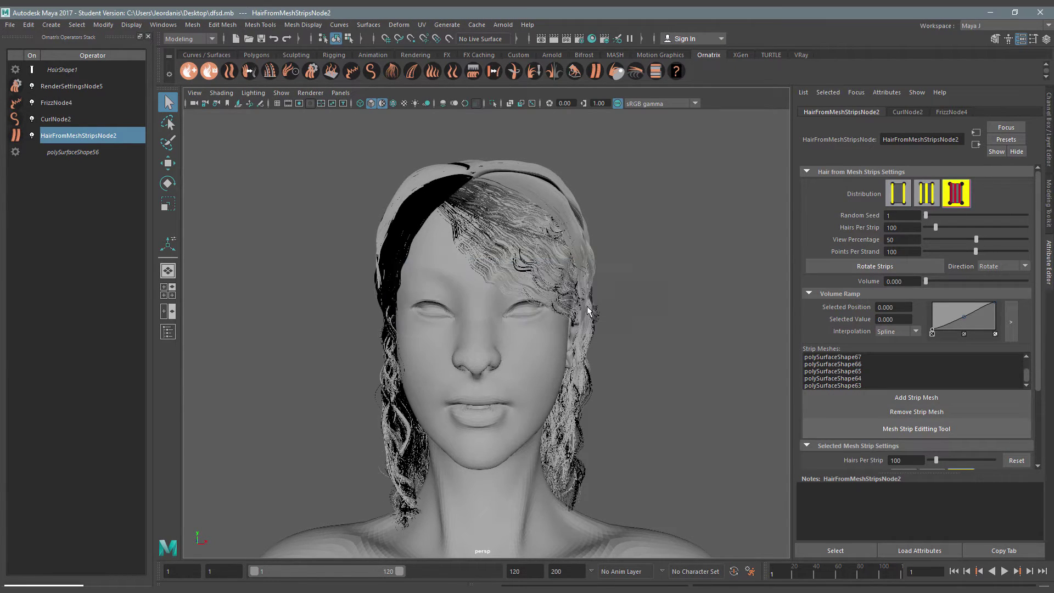
mouse_move(700, 283)
alt+mouse_down()
mouse_move(615, 284)
mouse_move(673, 282)
alt+mouse_up()
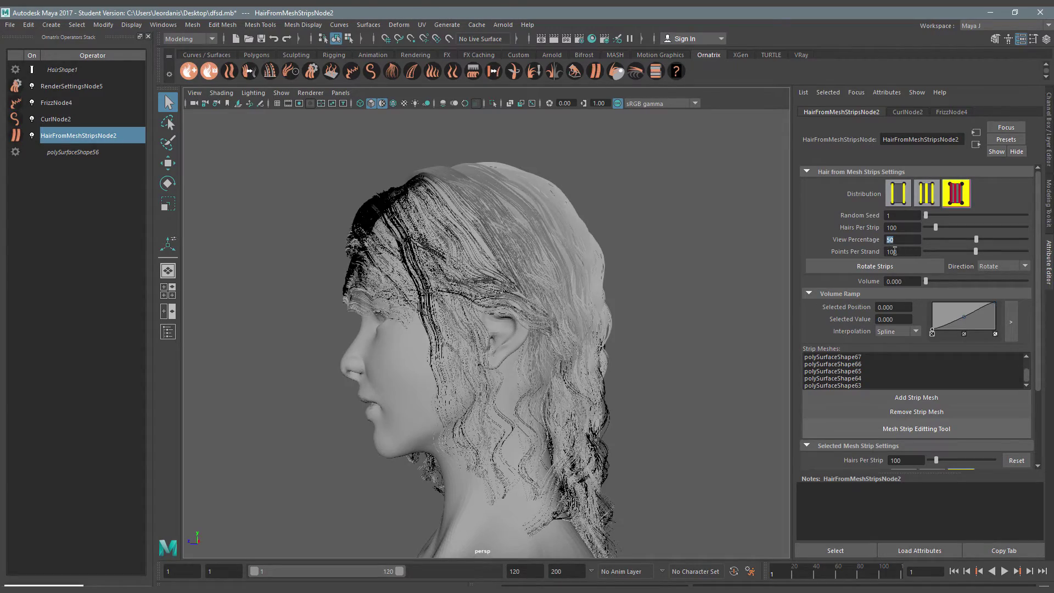
mouse_move(548, 275)
alt+mouse_down()
mouse_move(494, 263)
mouse_move(521, 261)
alt+mouse_up()
Zoom in on the denser curls, return to a frontal view and deselect the hair
scroll(494, 264, up, 3)
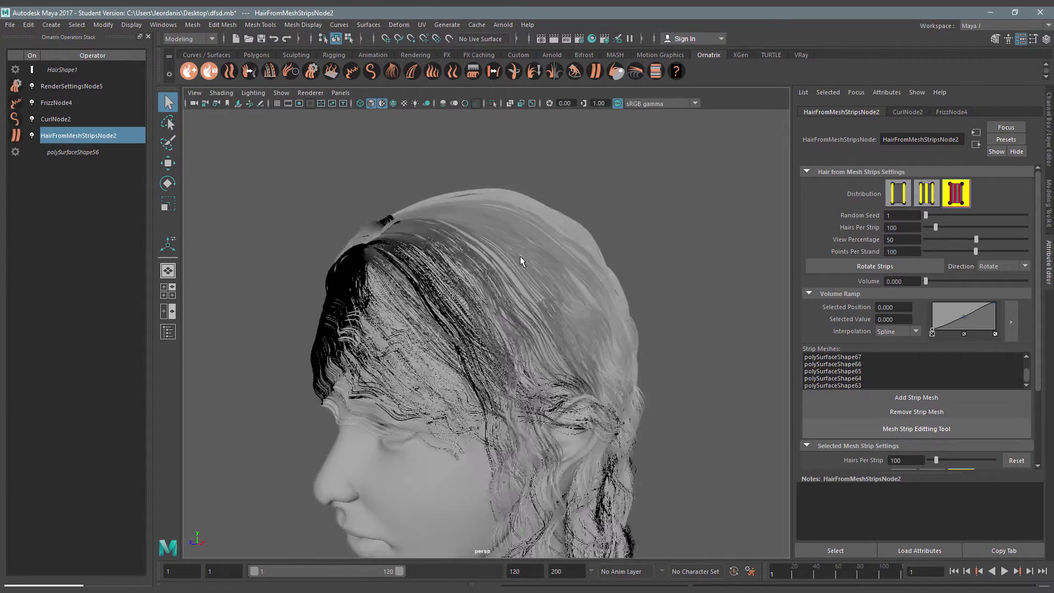
scroll(494, 307, up, 2)
scroll(450, 357, up, 2)
scroll(412, 406, up, 2)
scroll(380, 442, up, 2)
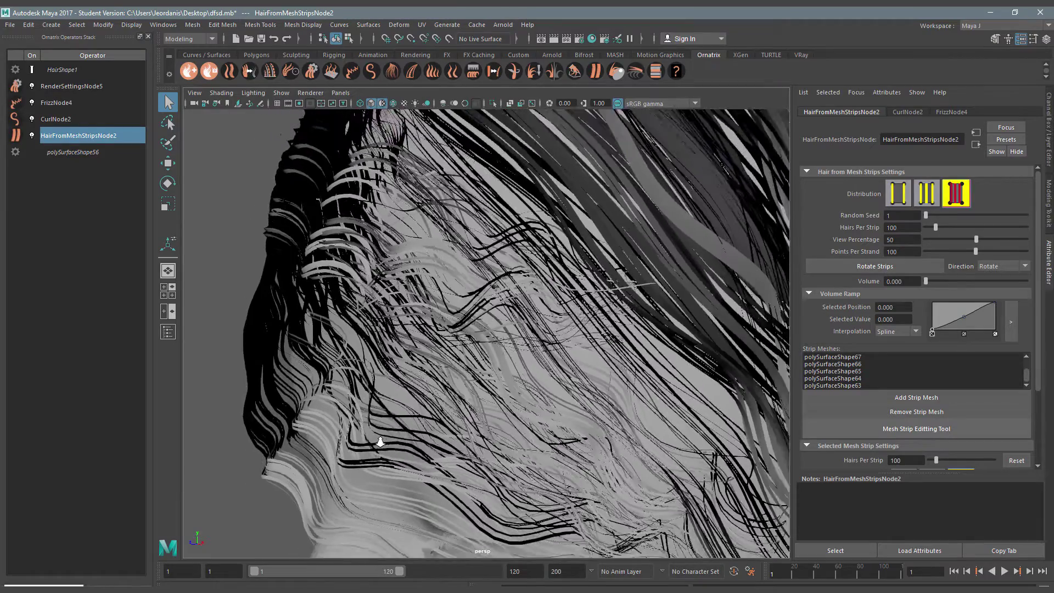
scroll(362, 404, down, 5)
mouse_move(348, 365)
alt+mouse_down()
mouse_move(508, 284)
mouse_move(541, 299)
mouse_move(590, 255)
alt+mouse_up()
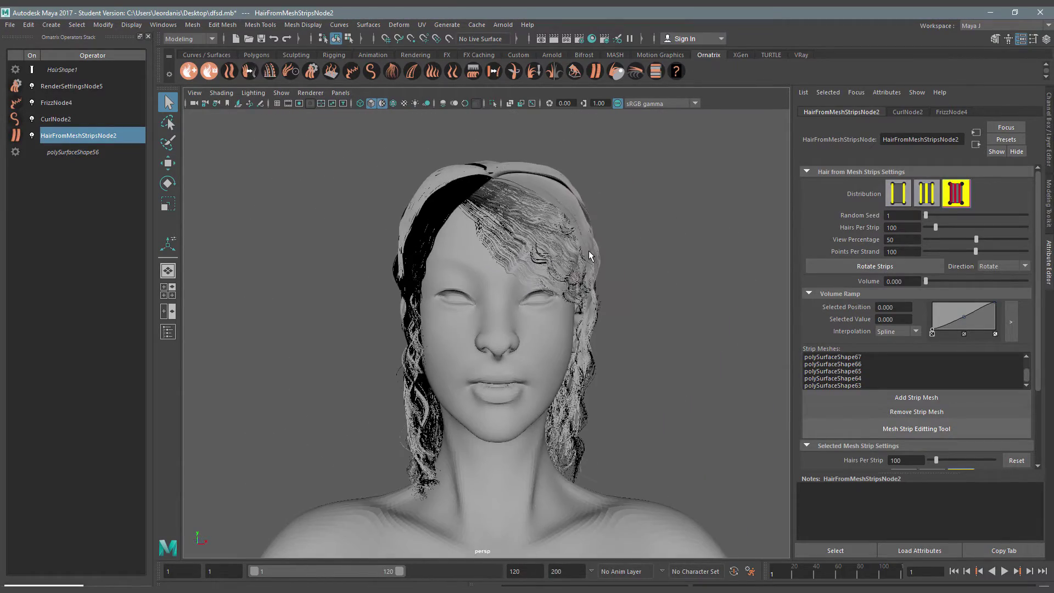
click(590, 255)
right_click(591, 269)
click(650, 307)
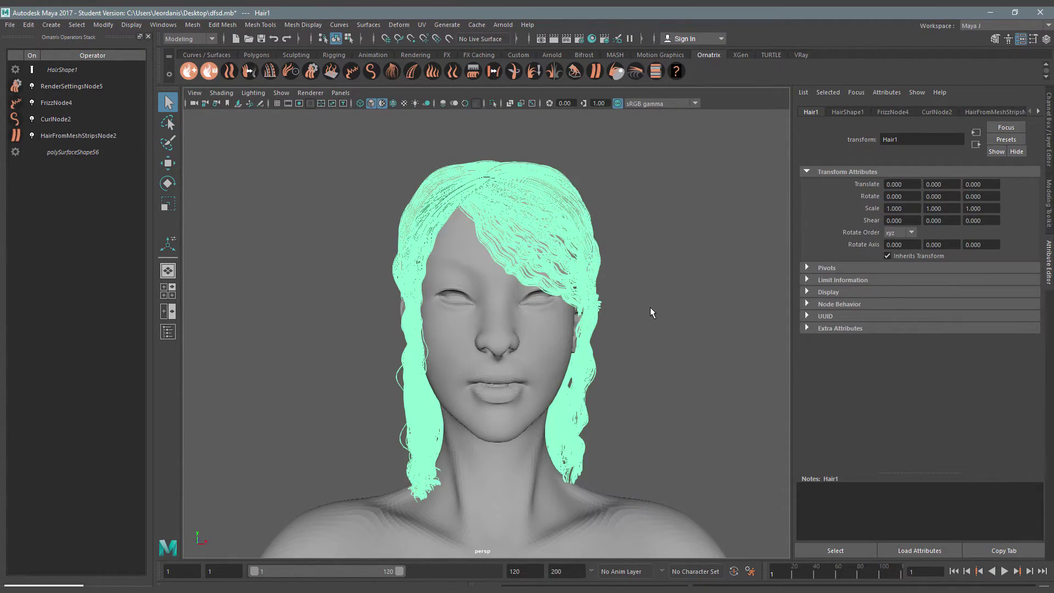
alt+drag(632, 287, 634, 289)
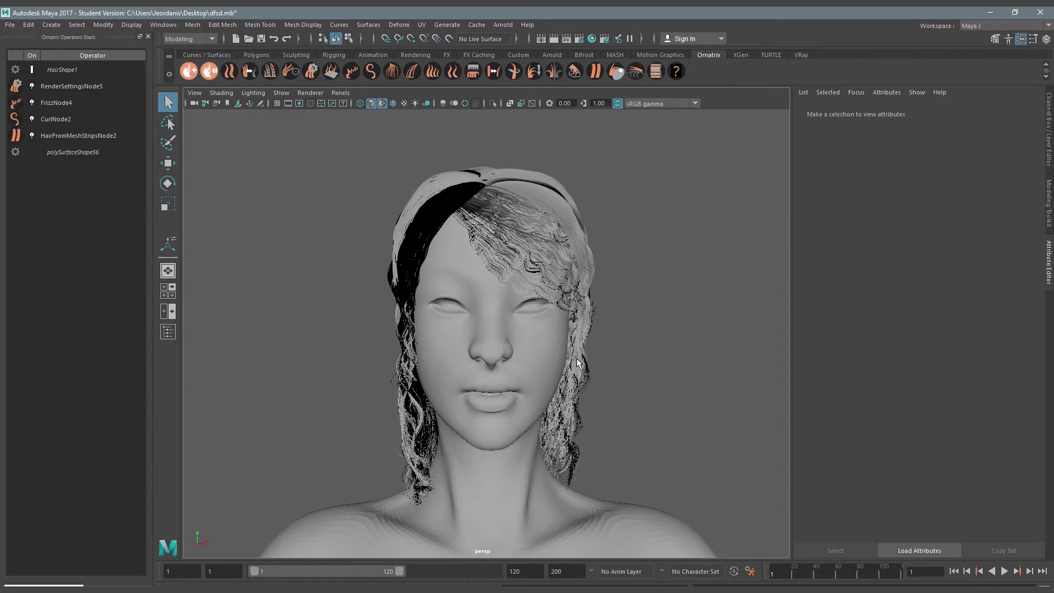
Unhide the Lights_Cam group from the Outliner
scroll(360, 182, down, 5)
scroll(280, 335, up, 1)
click(168, 332)
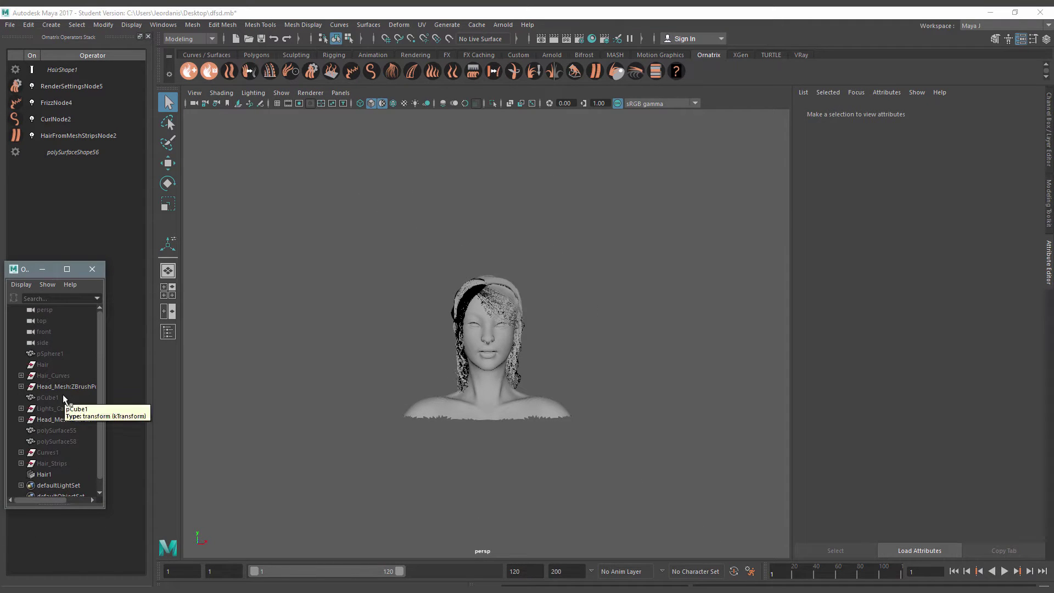
scroll(58, 398, down, 1)
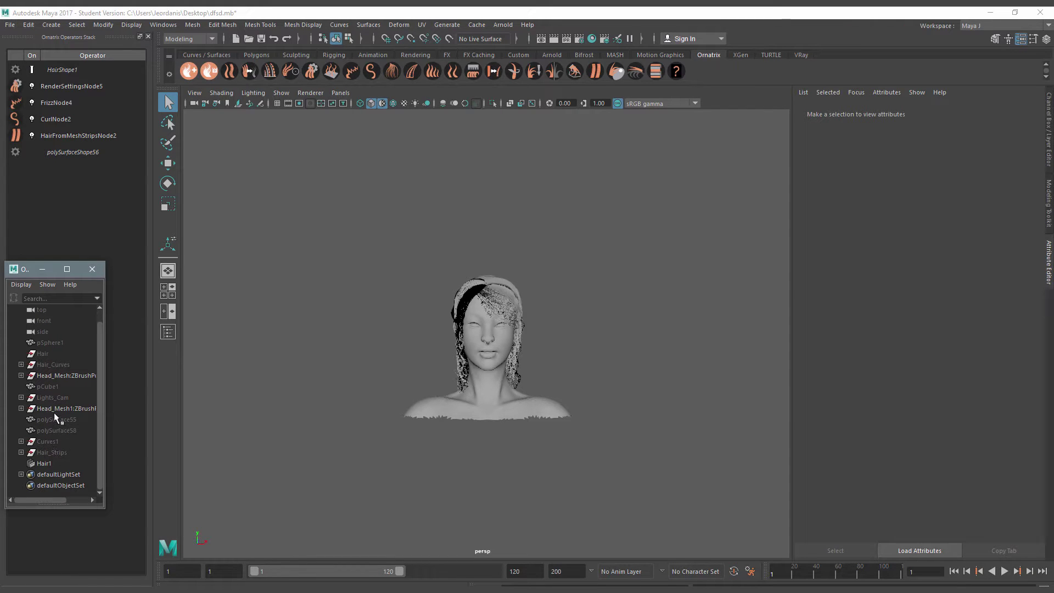
click(53, 398)
key(shift+h)
scroll(649, 419, up, 5)
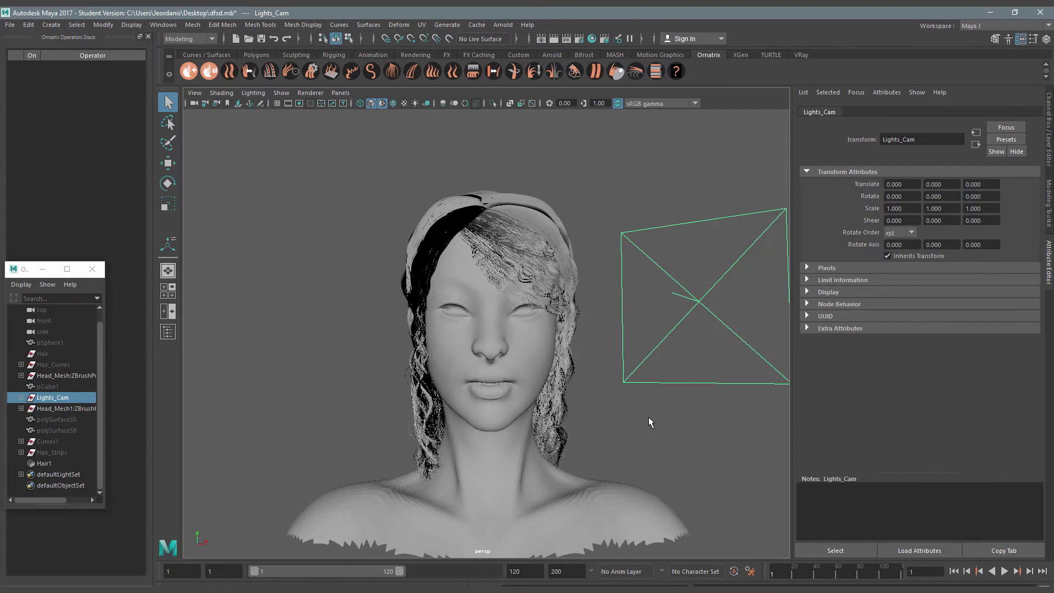
Clear the selection and launch an Arnold RenderView render of the hair
click(642, 409)
click(503, 25)
key(Escape)
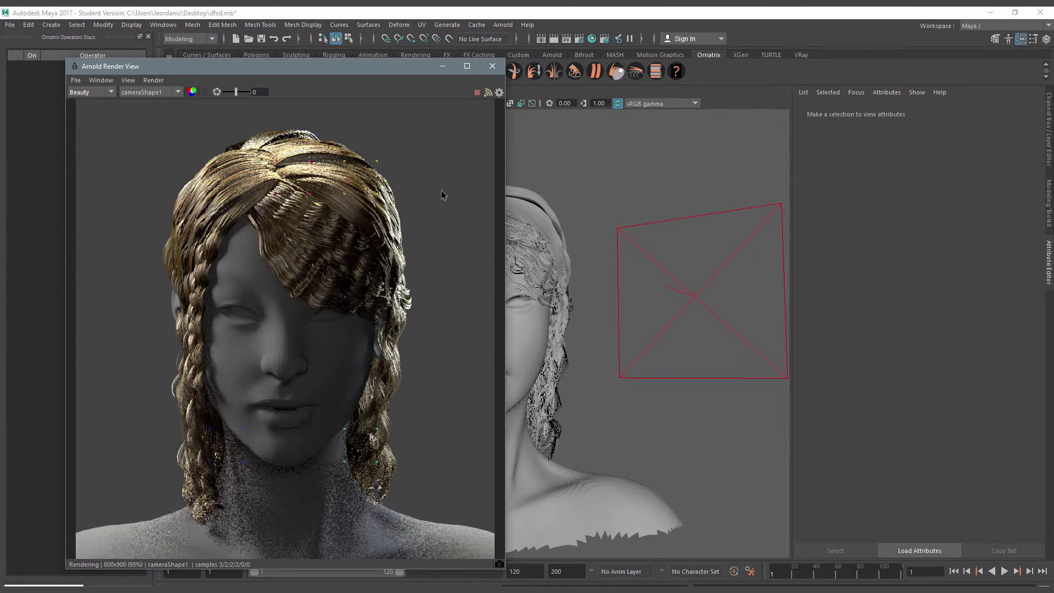
Close the render view, tear off the Arnold menu and set View Percentage to 10
click(499, 68)
click(503, 25)
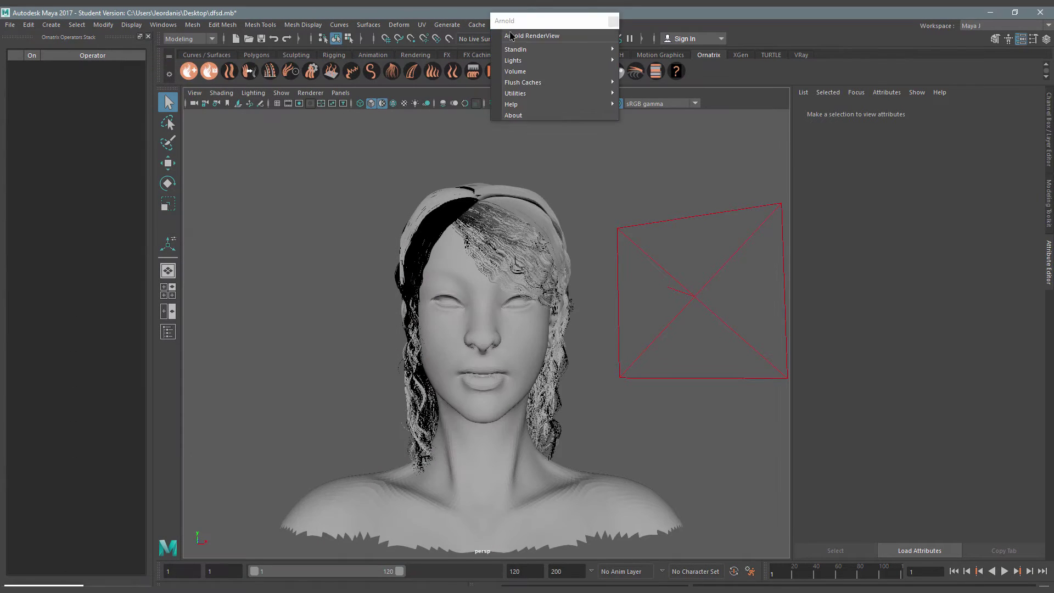
drag(510, 36, 627, 152)
click(531, 206)
click(83, 135)
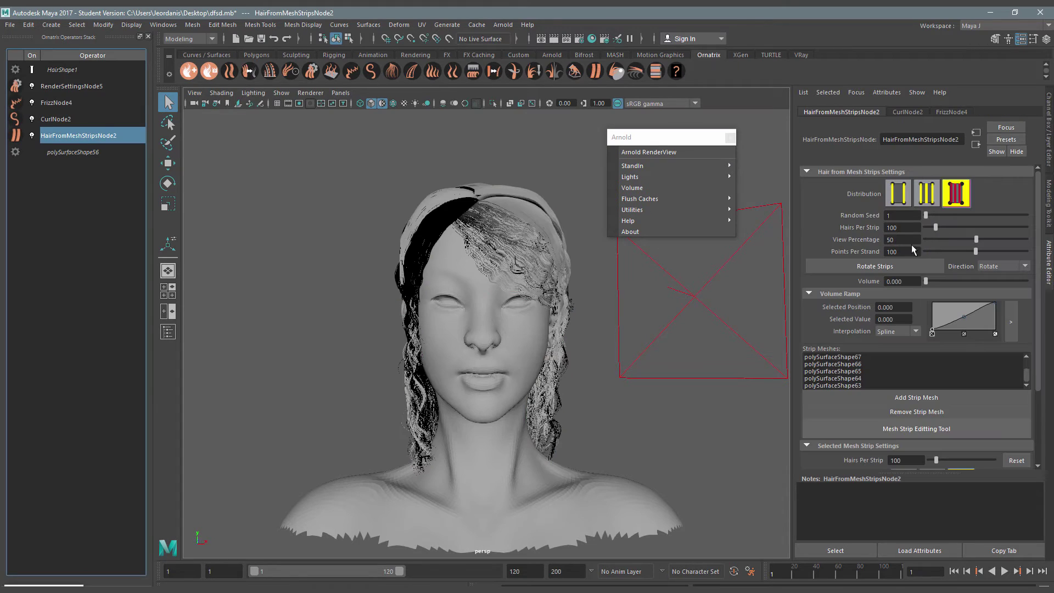
double_click(893, 239)
text(10)
key(Return)
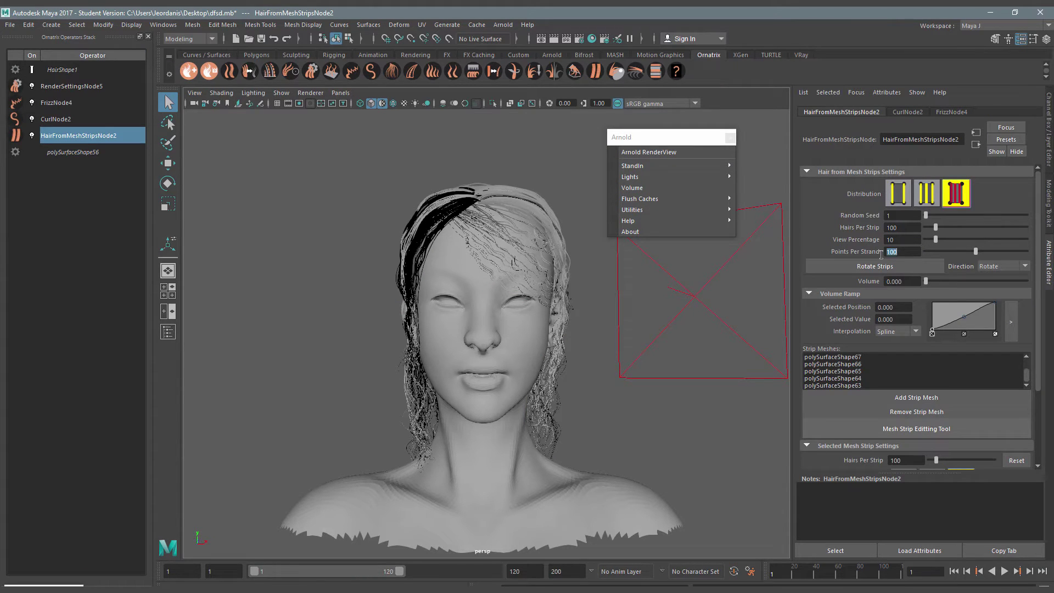
Set the RenderSettingsNode5 strand Radius to 0.100
click(83, 86)
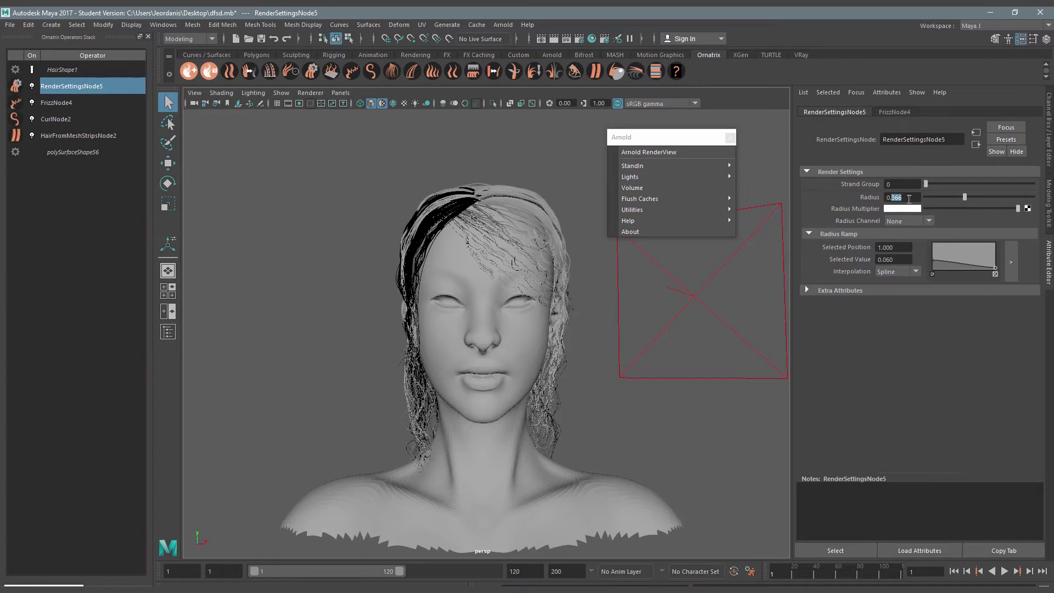
text(1)
key(Return)
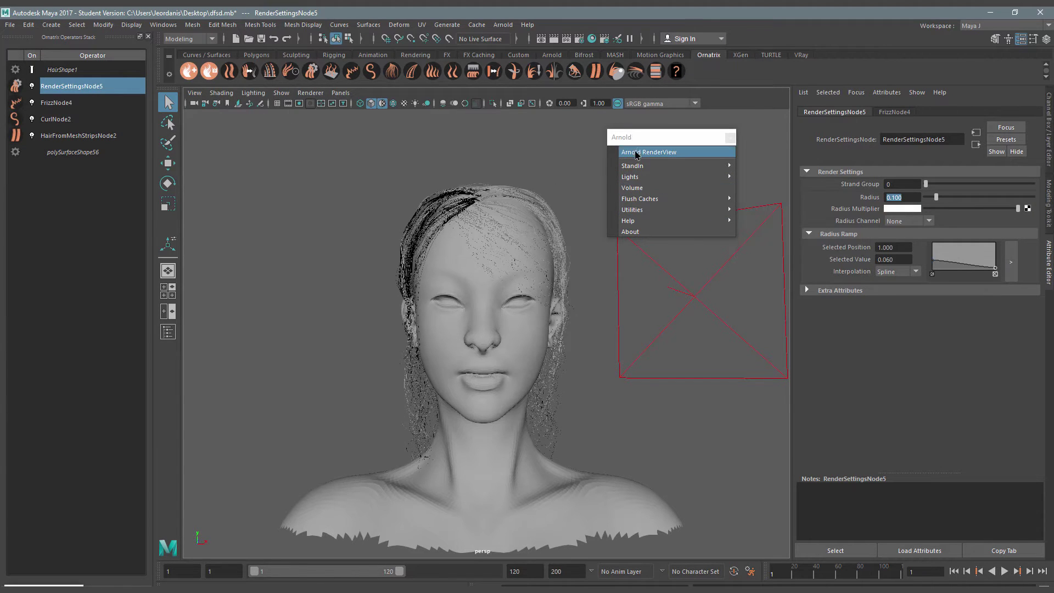
Render the thinner-stranded hair in Arnold RenderView and check its render options
click(636, 152)
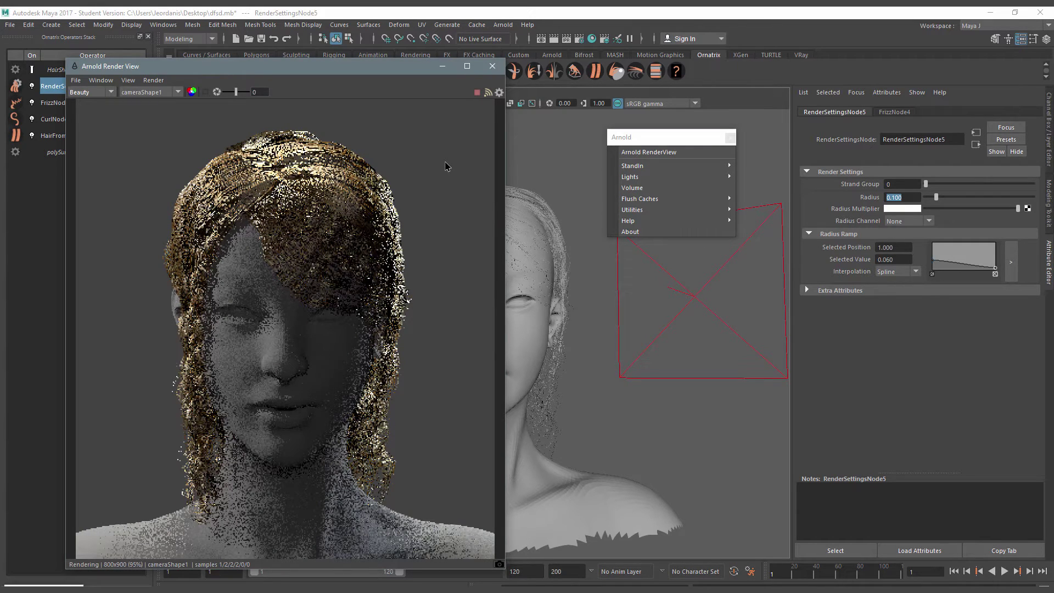
drag(506, 193, 500, 189)
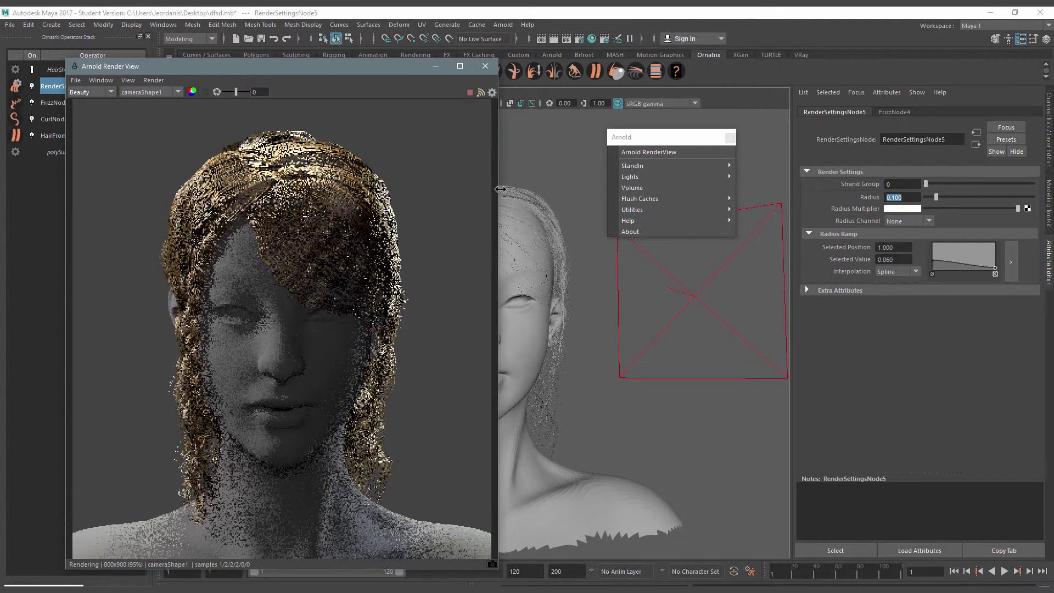
click(154, 82)
key(Escape)
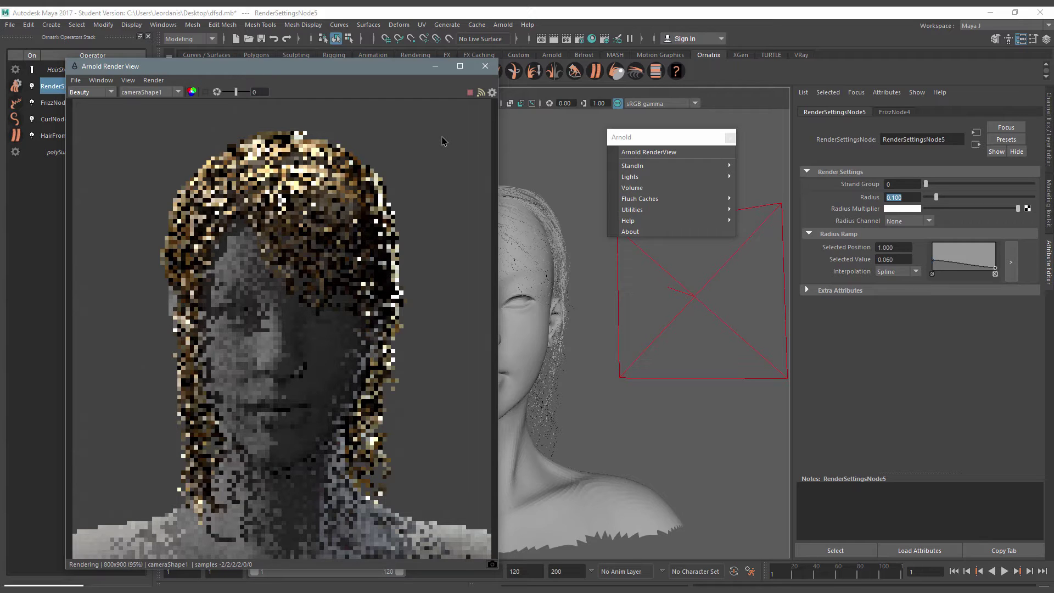
click(178, 92)
key(Escape)
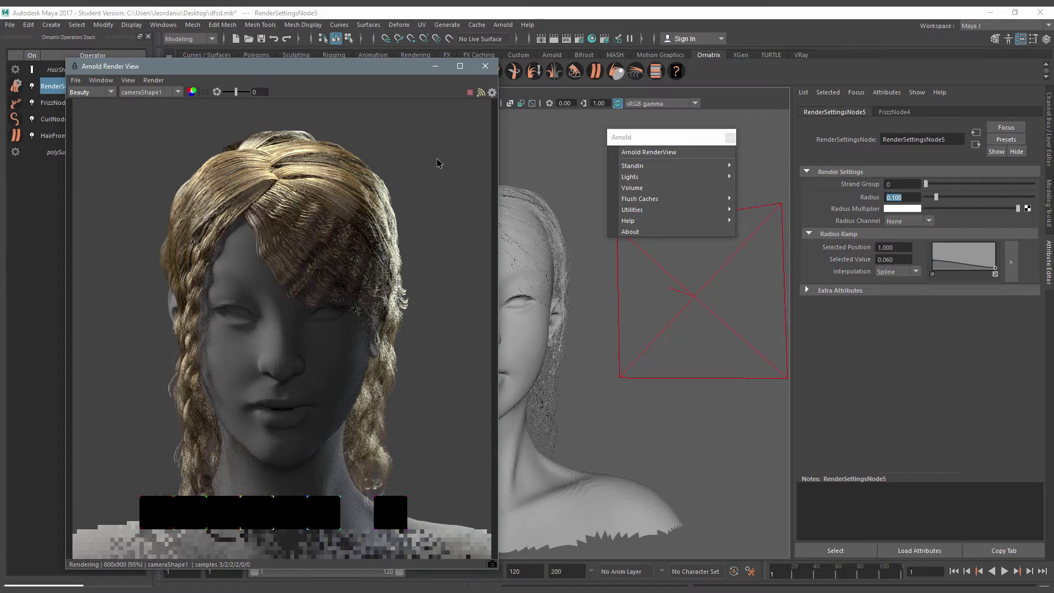
Zoom and pan across the rendered curls, then close the render view
scroll(349, 162, up, 2)
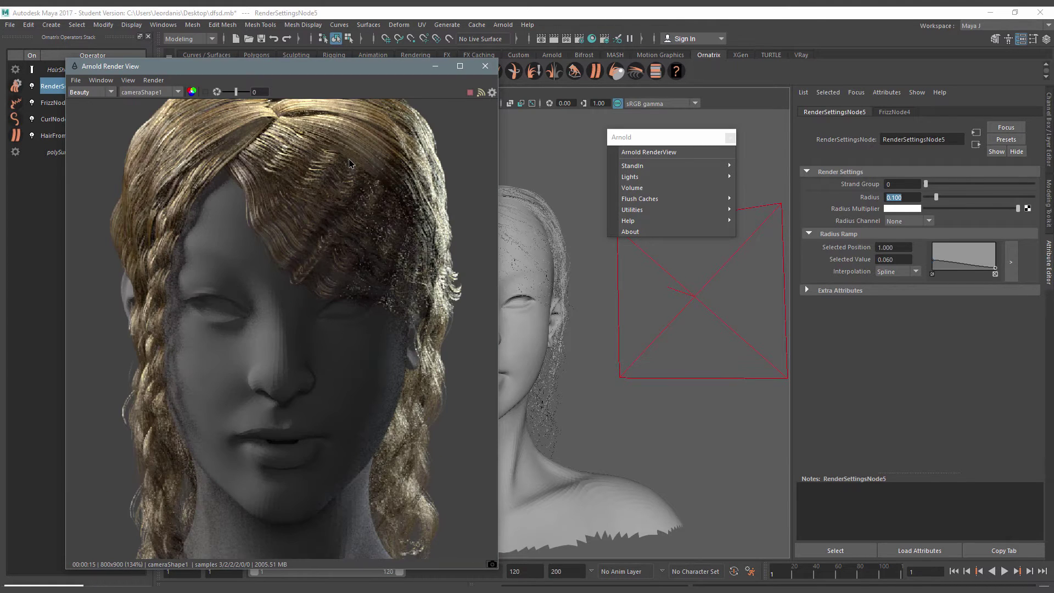
middle_drag(349, 163, 340, 238)
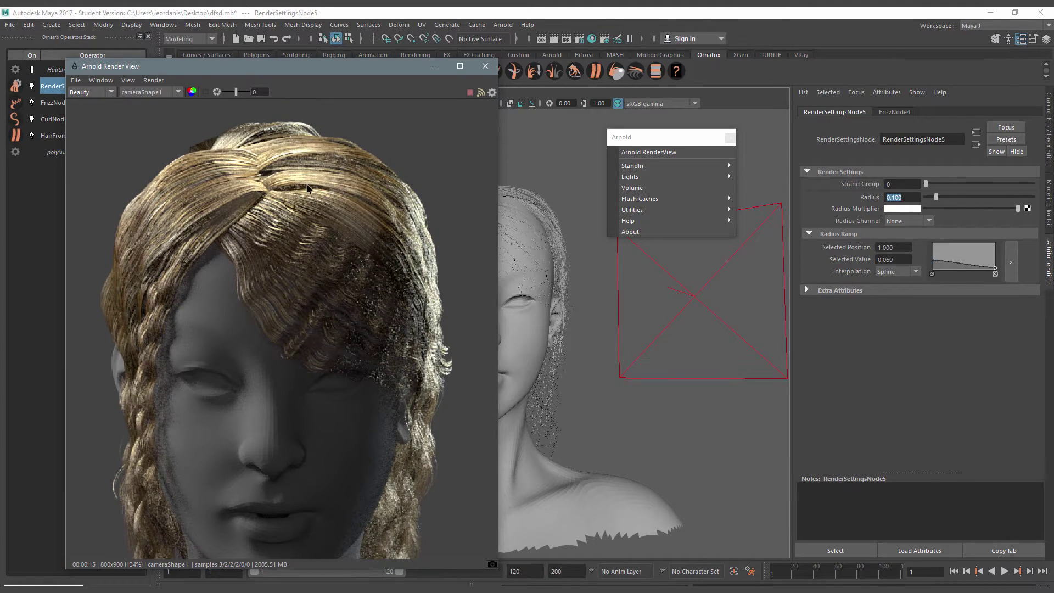
scroll(329, 199, down, 1)
scroll(328, 243, down, 1)
middle_drag(328, 244, 338, 217)
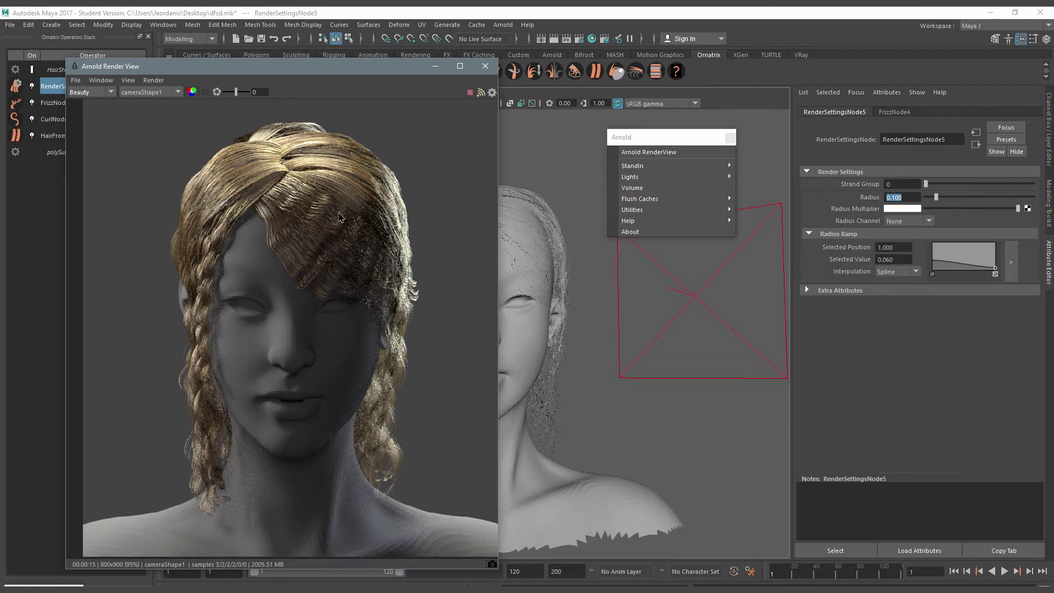
click(50, 137)
click(484, 66)
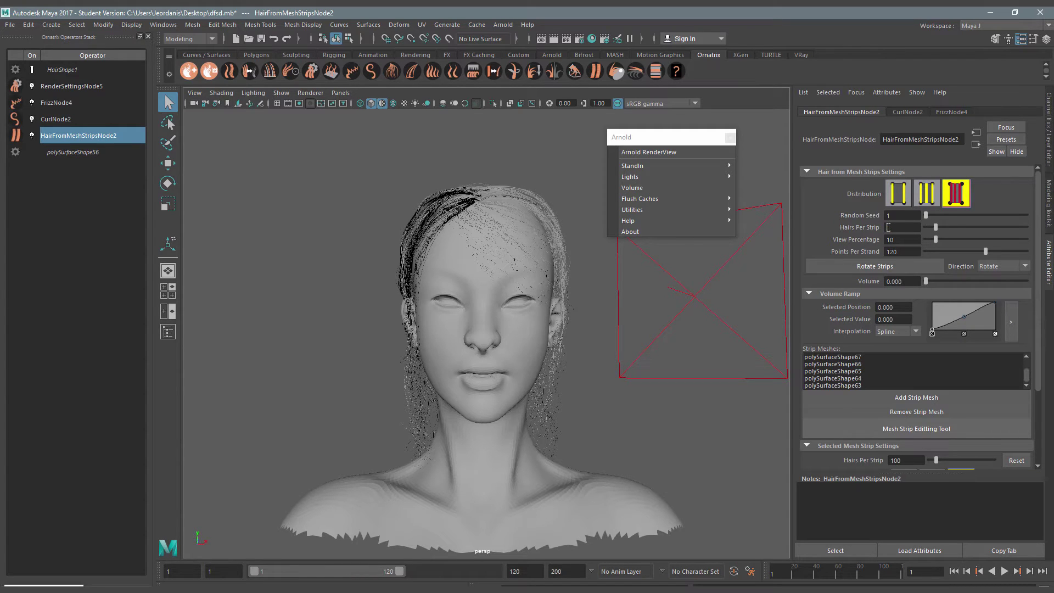
Set Hairs Per Strip to 300 and preview the denser curls in an Arnold render
text(300)
key(Return)
click(653, 158)
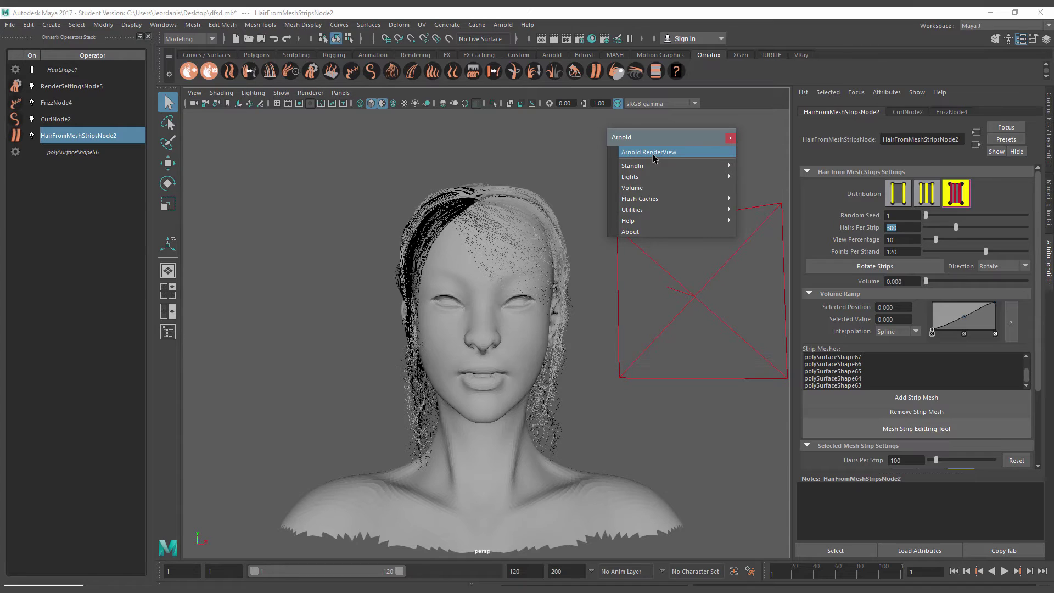
click(653, 159)
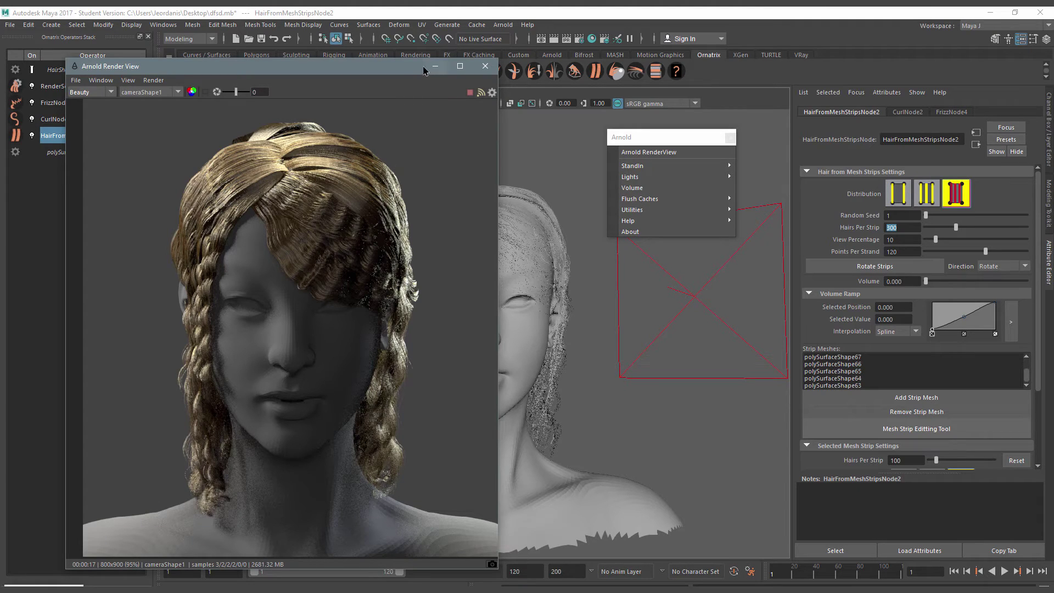
click(485, 67)
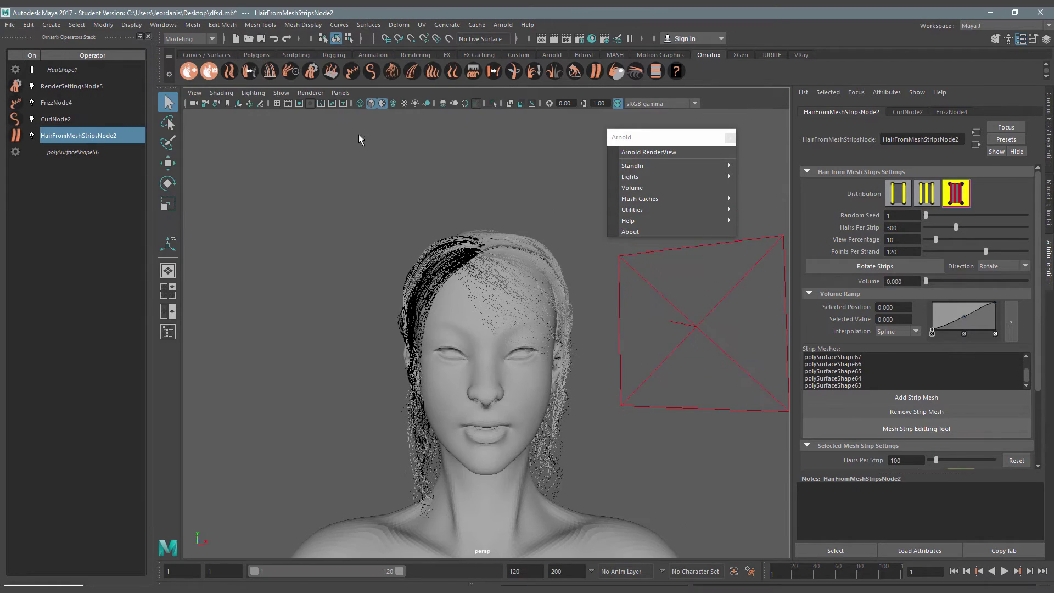
Raise the CurlNode2 magnitude ramp at the hair roots
click(310, 93)
mouse_move(385, 274)
alt+mouse_down()
mouse_move(481, 278)
mouse_move(476, 374)
mouse_move(476, 358)
alt+mouse_up()
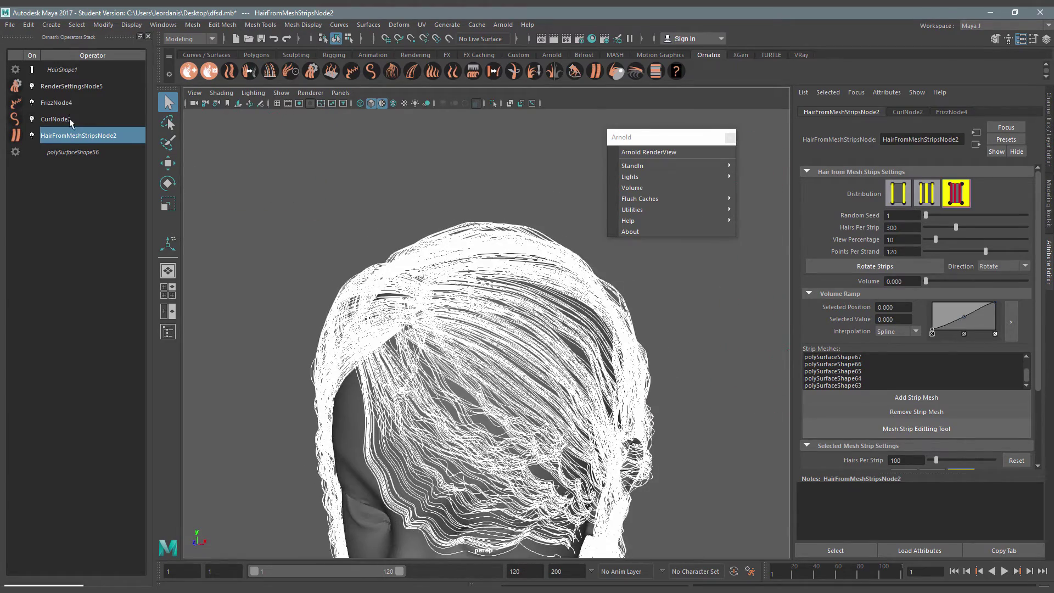
click(55, 119)
drag(933, 299, 931, 294)
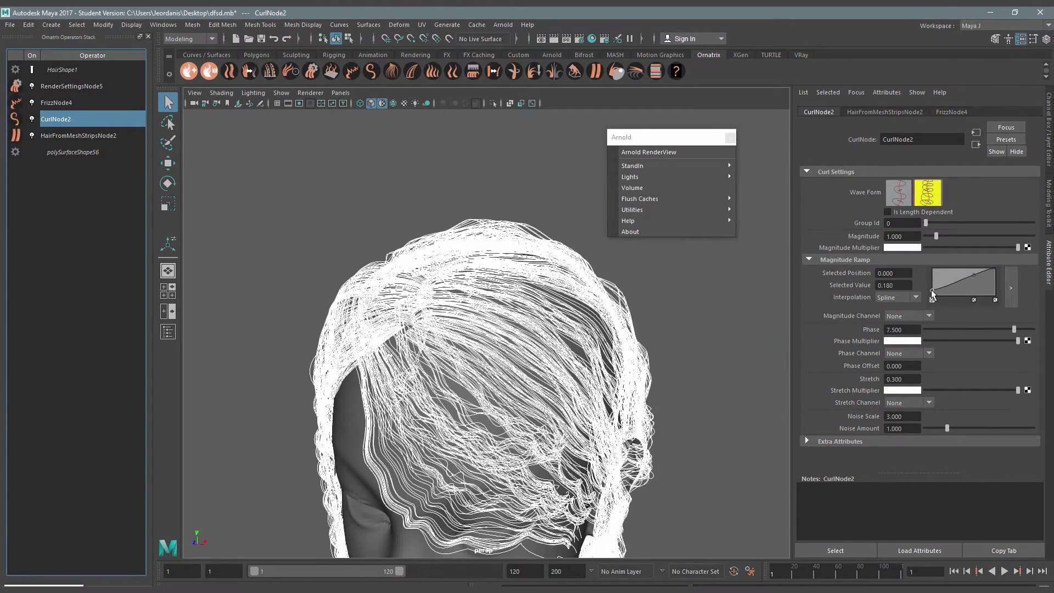
Set the strip hair View Percentage to 5
click(79, 135)
double_click(891, 239)
text(5)
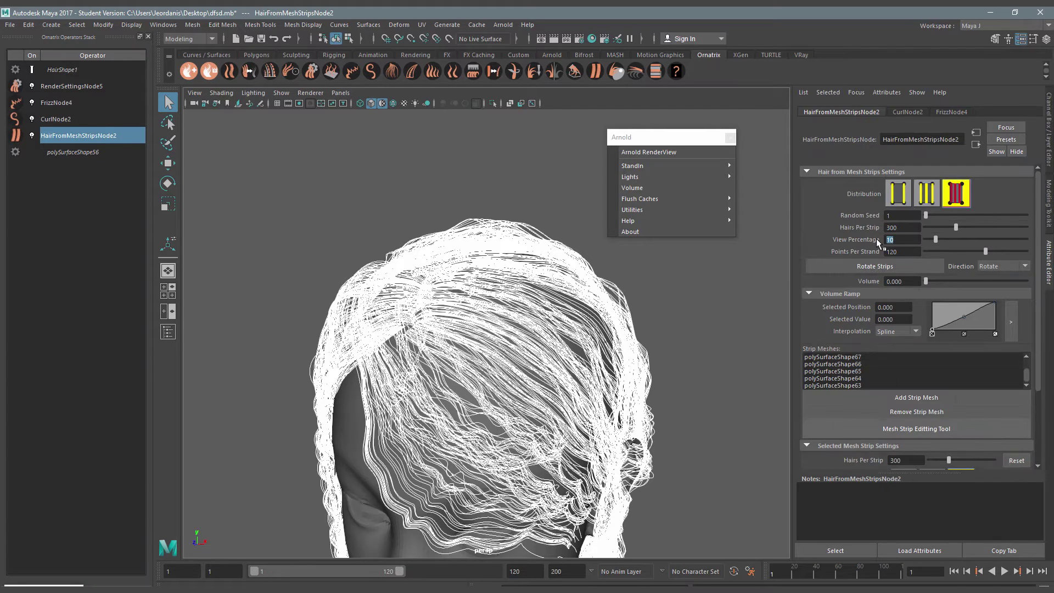
key(Return)
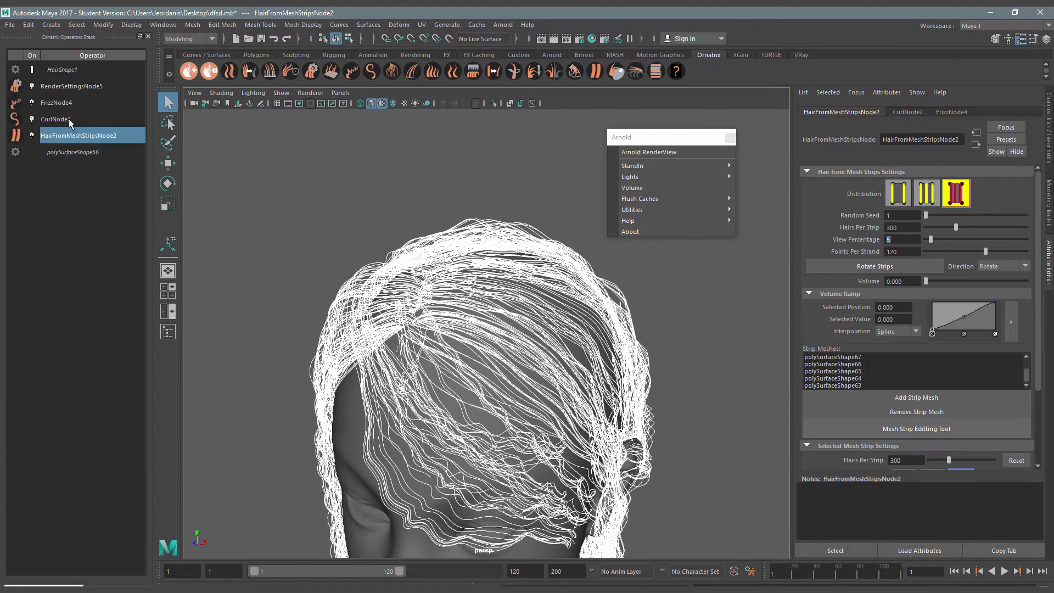
Lower the RenderSettingsNode5 radius to 0.050 and start a new Arnold render
click(71, 88)
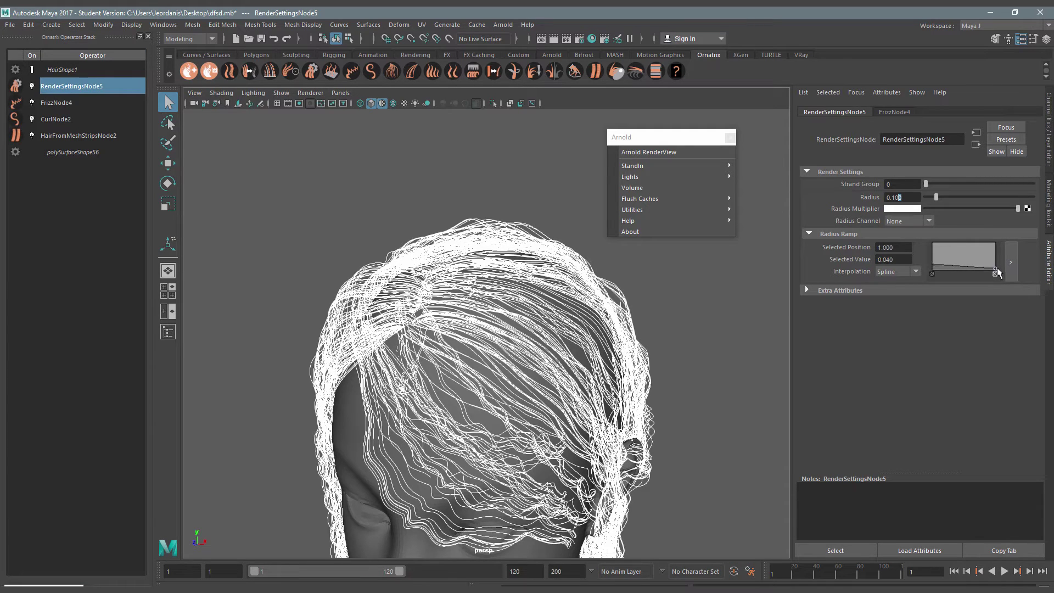
drag(996, 267, 997, 269)
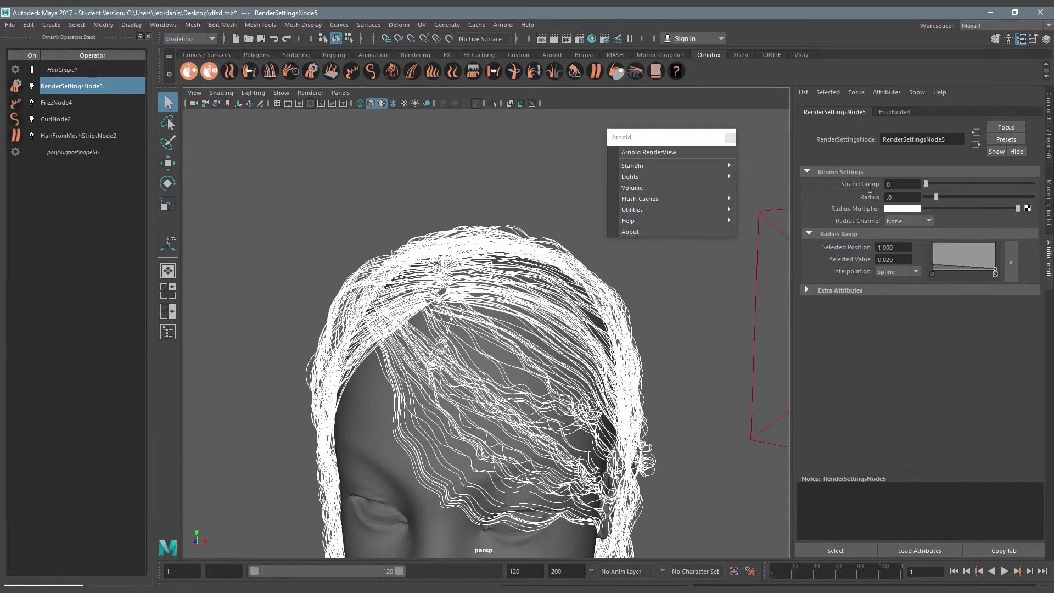
alt+drag(482, 329, 448, 280)
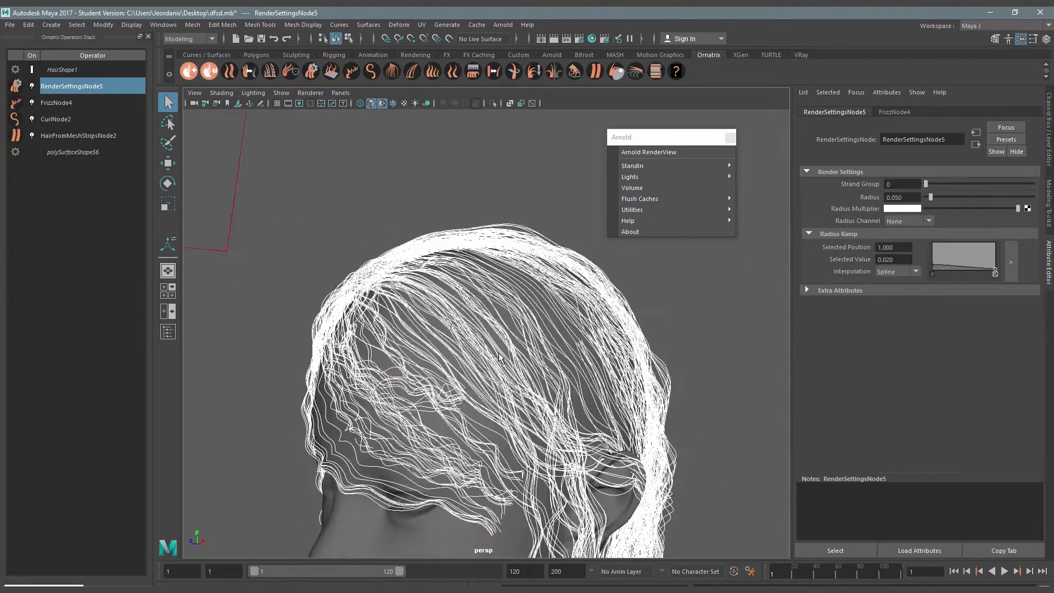
scroll(448, 279, down, 5)
click(645, 154)
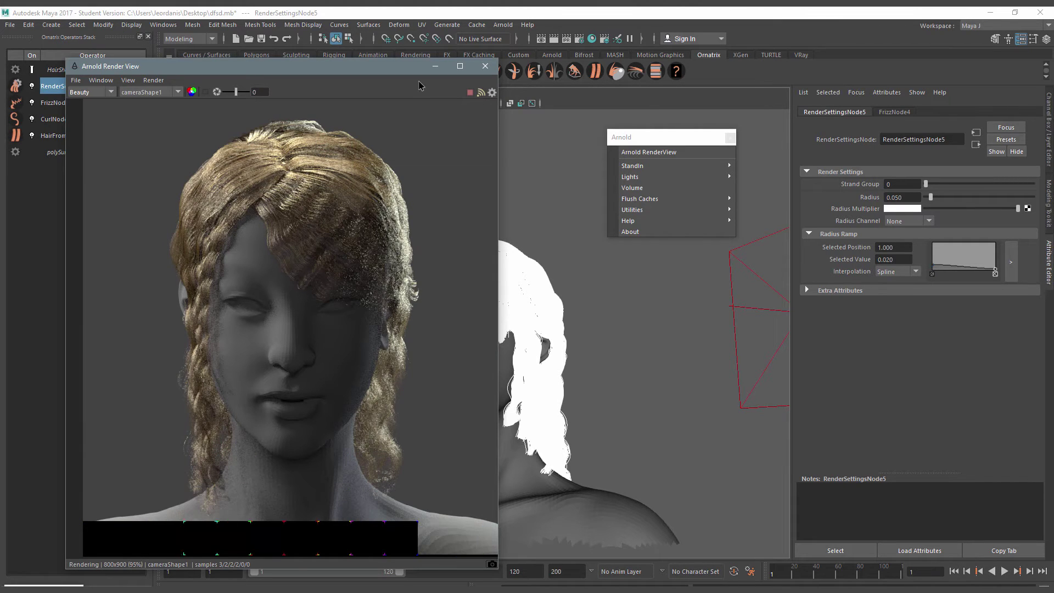
Raise the Arnold Camera (AA) samples to 6 in Render Settings
click(436, 67)
text(0.100)
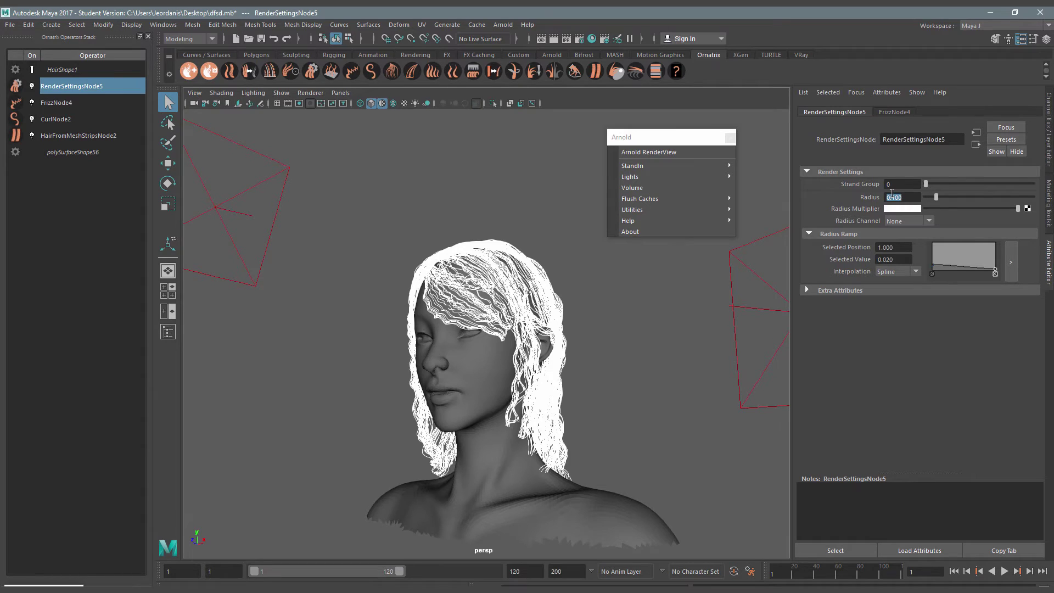
click(579, 39)
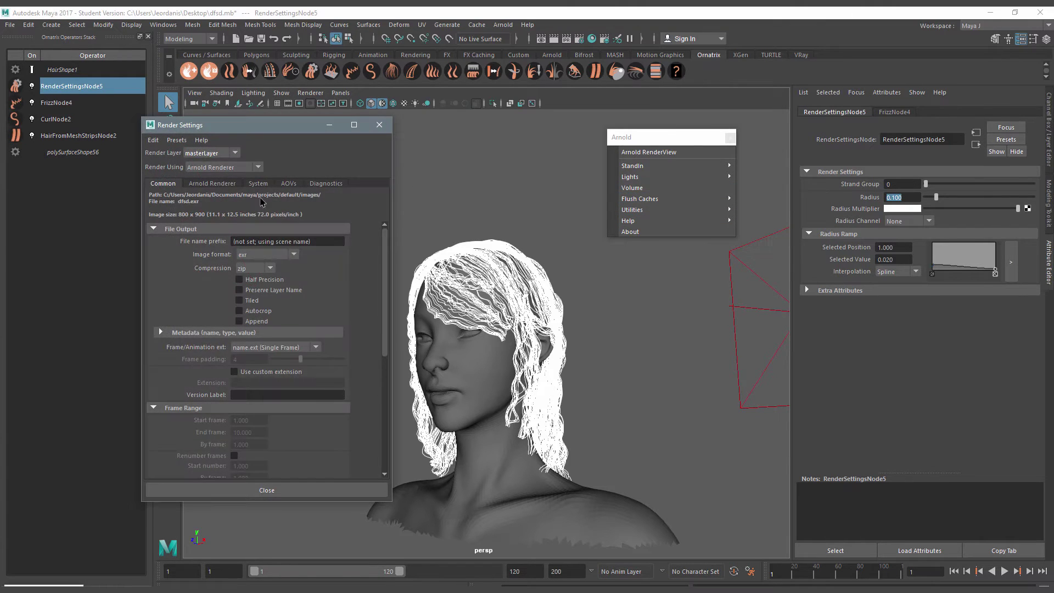
click(212, 184)
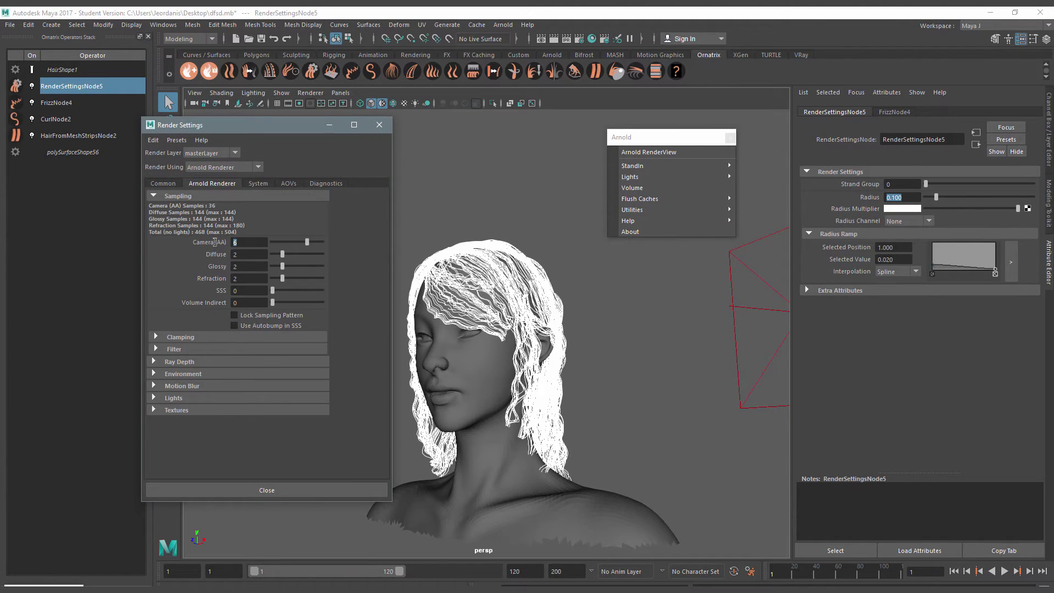
click(379, 124)
drag(631, 140, 675, 136)
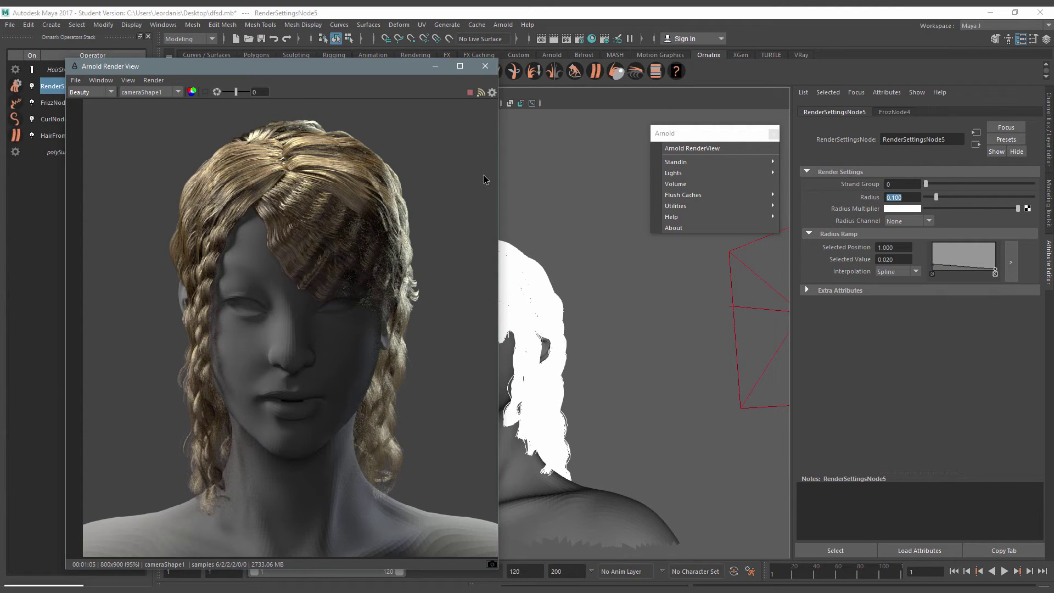
Close the render preview and save the scene, confirming the student-version prompt
click(485, 66)
key(ctrl+s)
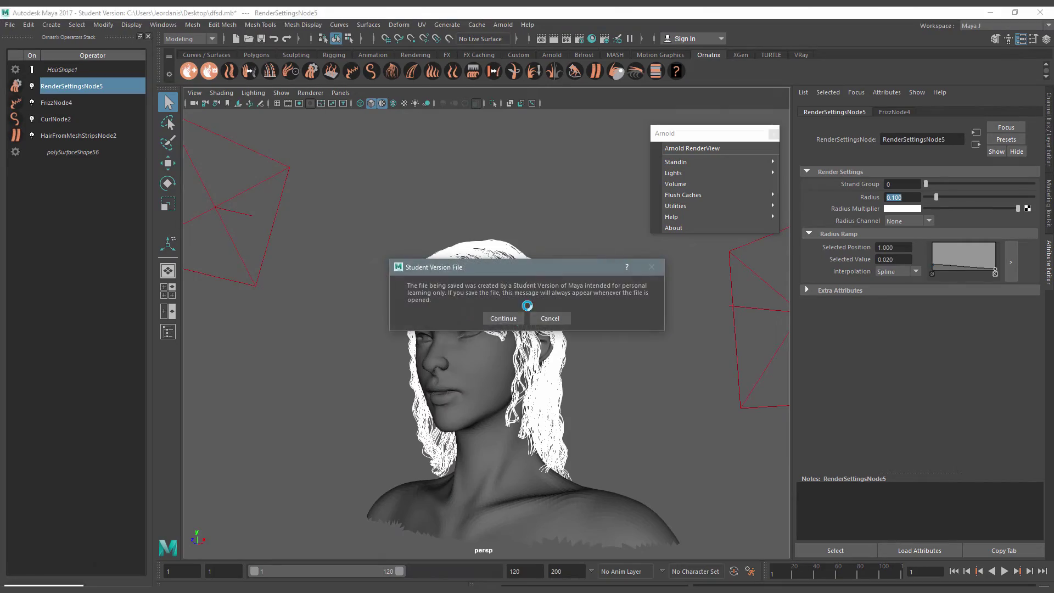
click(514, 318)
Add a Gravity operator above the frizz, try Force around 0.124, then delete GravityNode1
scroll(577, 301, up, 5)
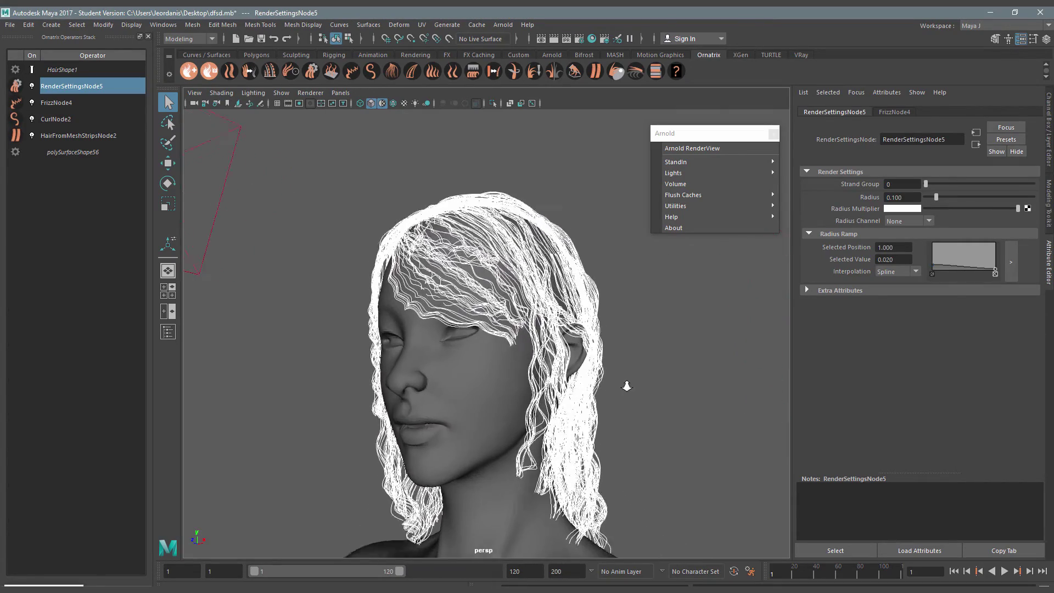
mouse_move(626, 384)
alt+mouse_down()
mouse_move(634, 351)
mouse_move(640, 362)
mouse_move(606, 376)
mouse_move(573, 347)
mouse_move(604, 331)
mouse_move(598, 337)
alt+mouse_up()
click(144, 104)
click(532, 72)
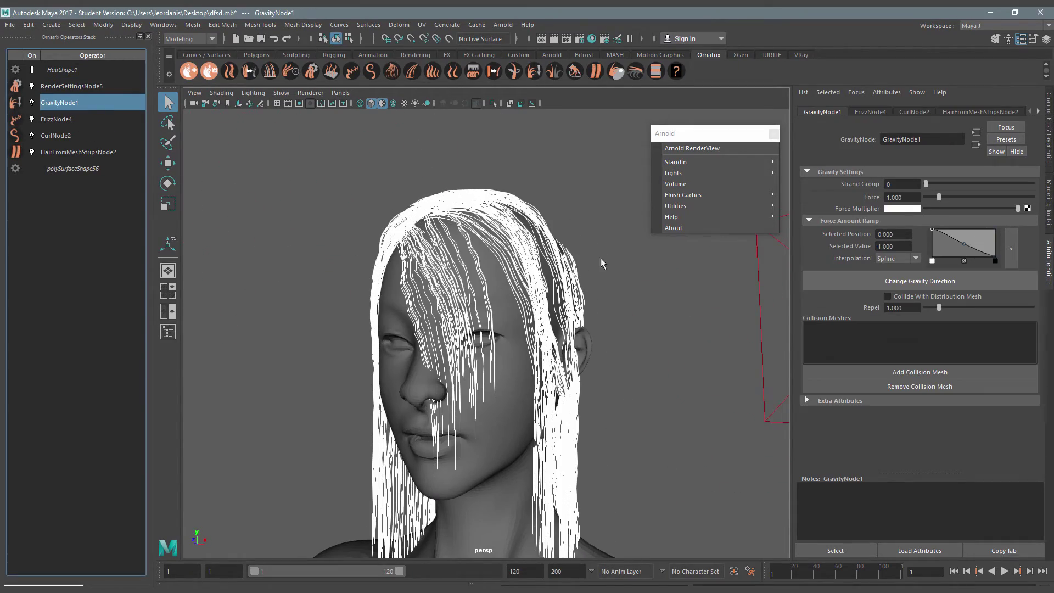
drag(939, 203, 928, 202)
alt+drag(714, 247, 802, 221)
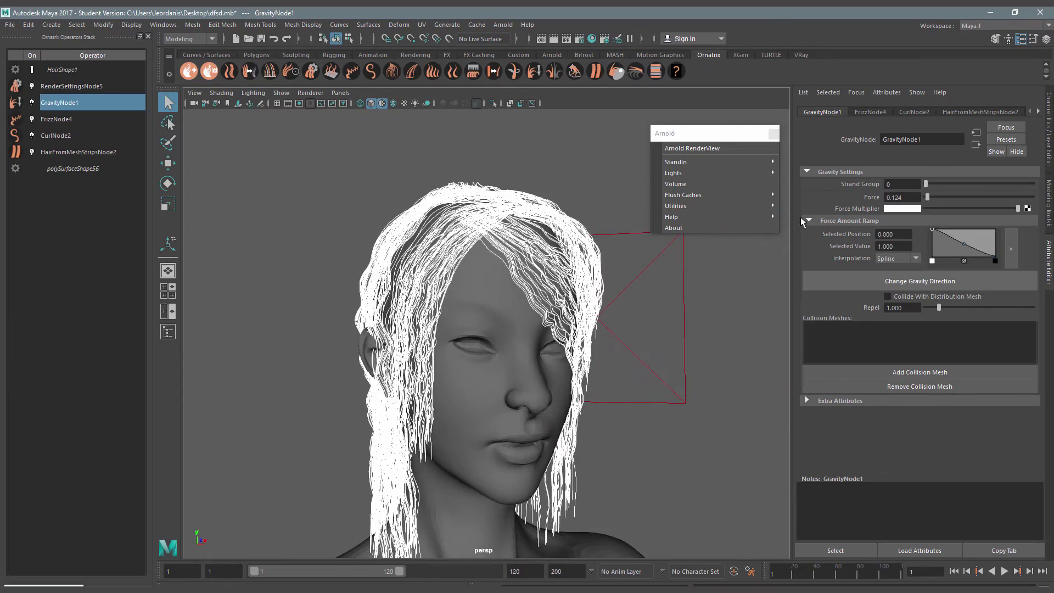
right_click(85, 103)
click(108, 136)
mouse_move(417, 285)
alt+mouse_down()
mouse_move(223, 282)
mouse_move(282, 299)
mouse_move(165, 280)
mouse_move(384, 230)
alt+mouse_up()
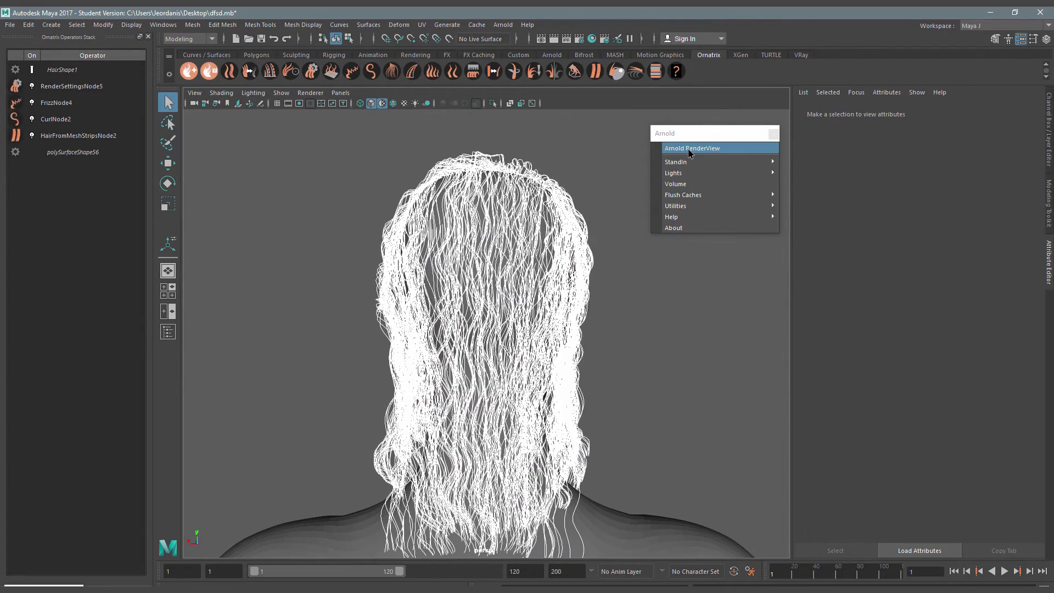
Inspect the Smooth Mesh settings on HeadShape, then deselect the head
click(626, 414)
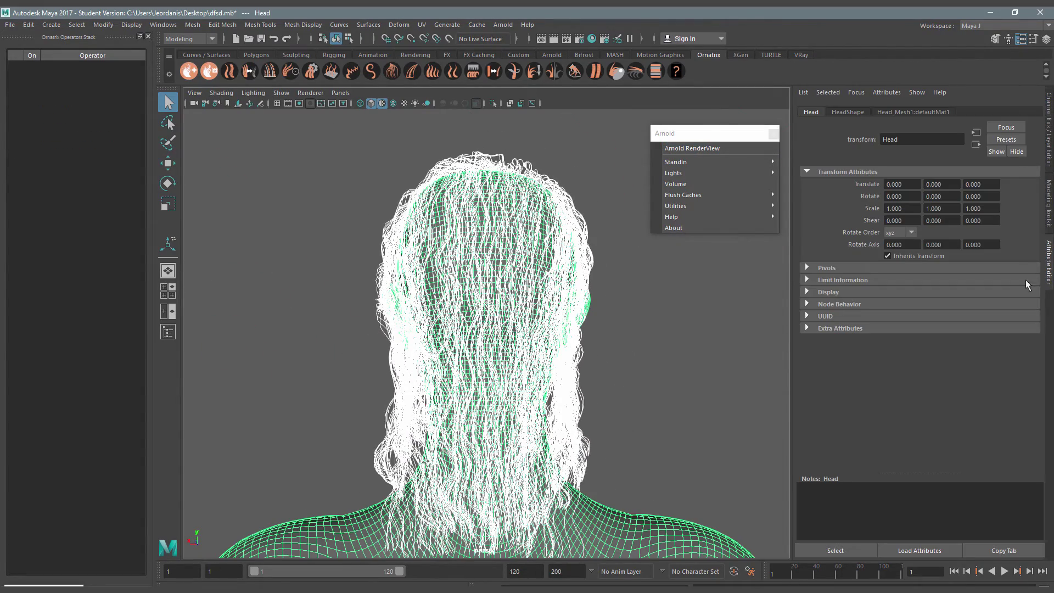
click(853, 114)
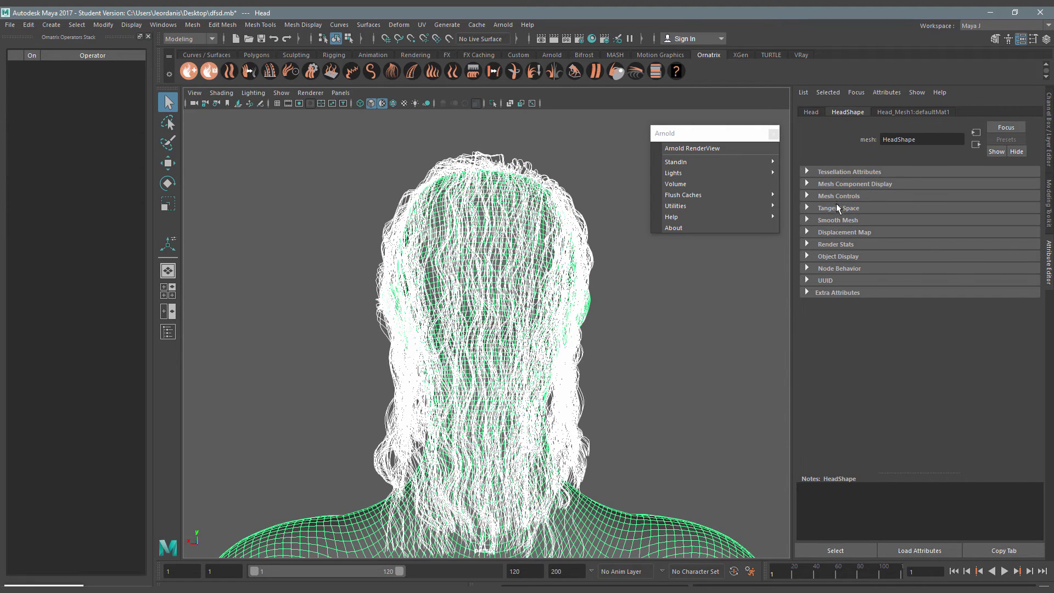
click(834, 221)
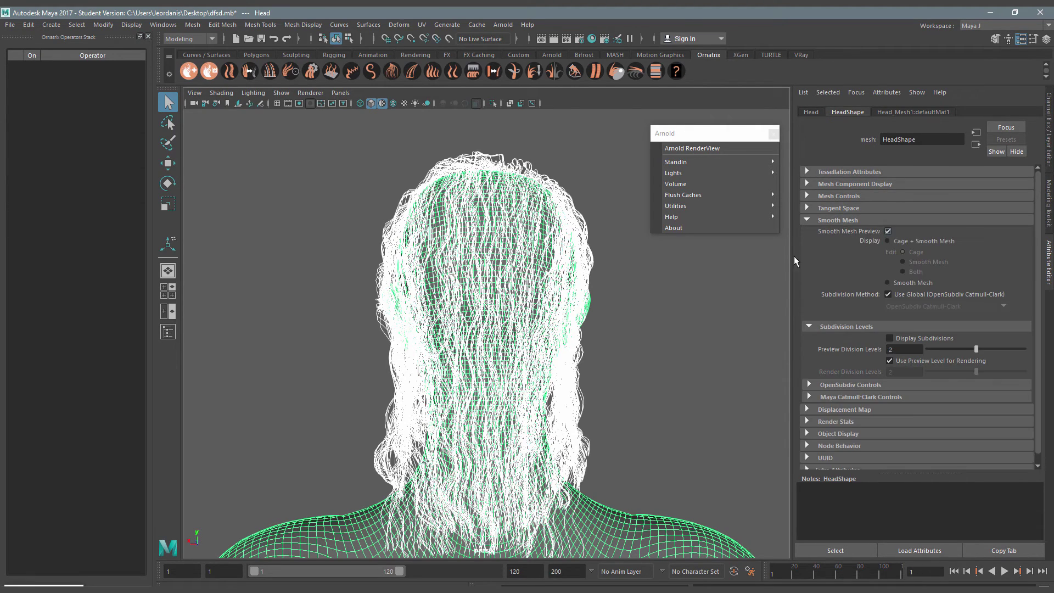
click(674, 324)
mouse_move(674, 324)
alt+mouse_down()
mouse_move(594, 306)
mouse_move(351, 306)
alt+mouse_up()
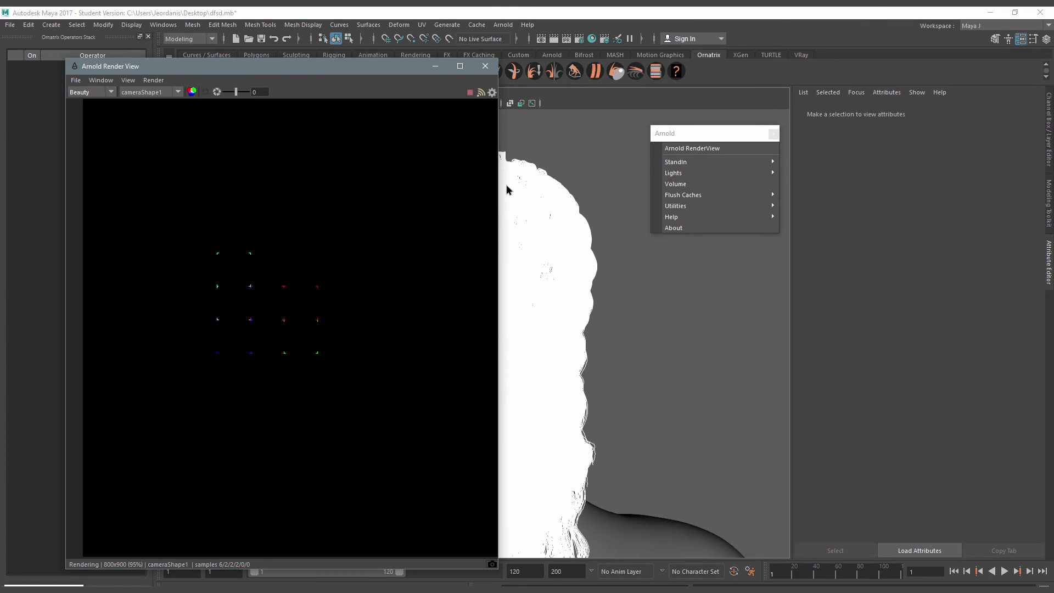
Render the hair from perspShape, then switch back to cameraShape1 and re-render
click(148, 92)
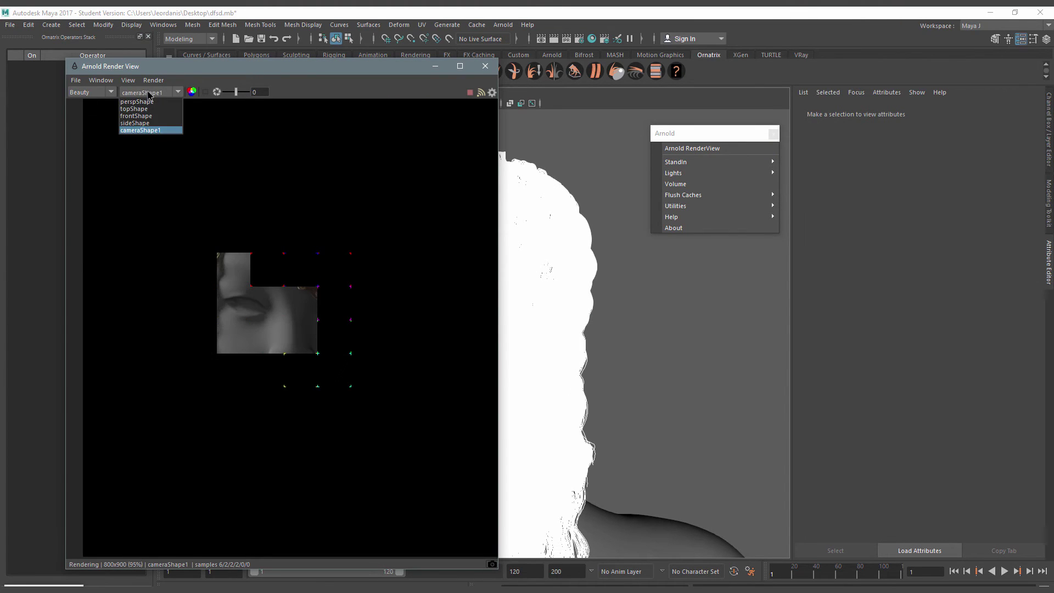
click(145, 130)
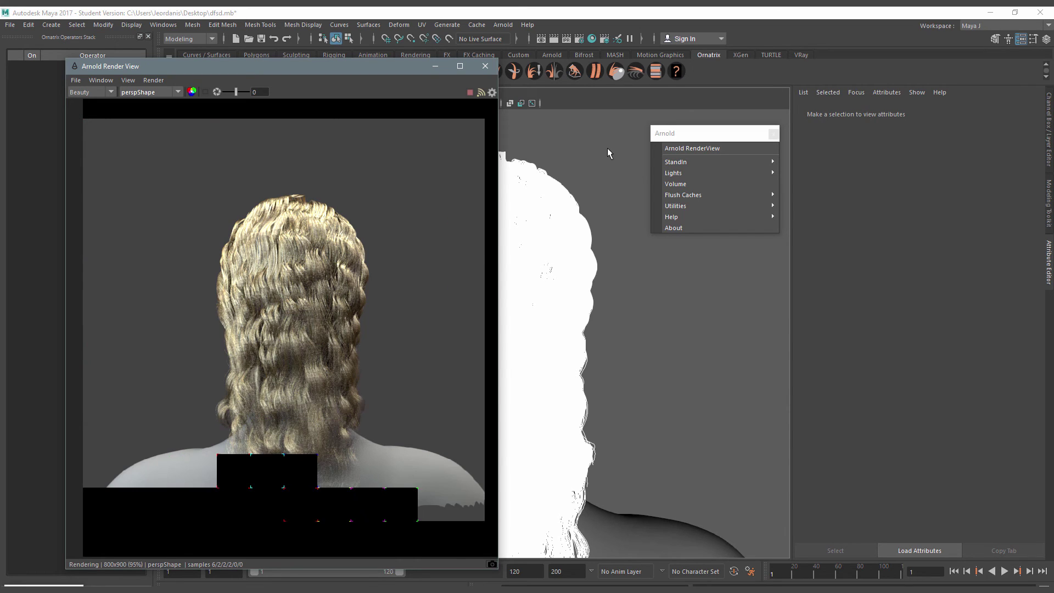
click(149, 91)
click(148, 130)
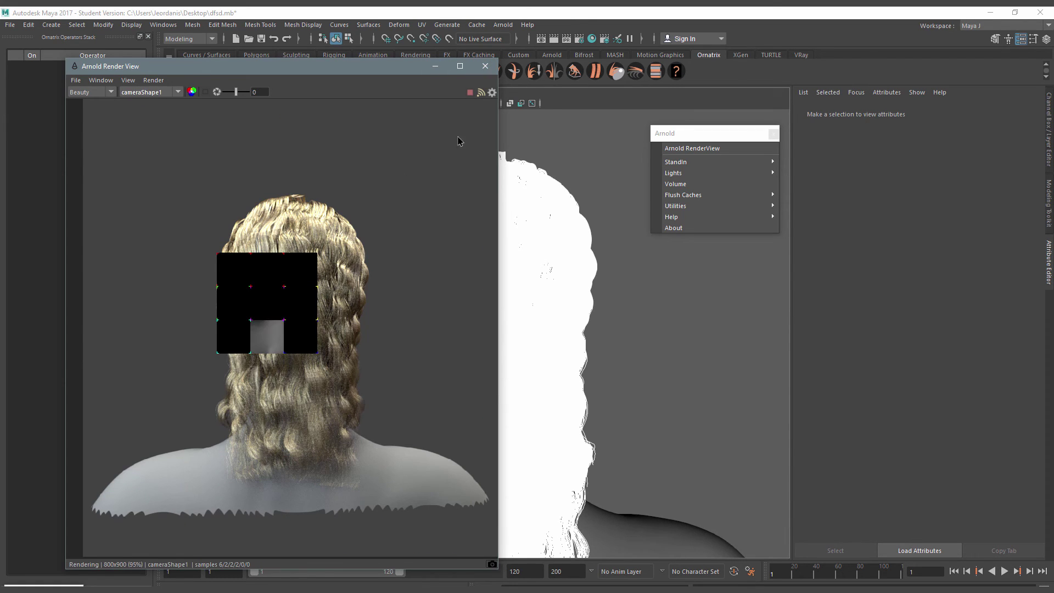